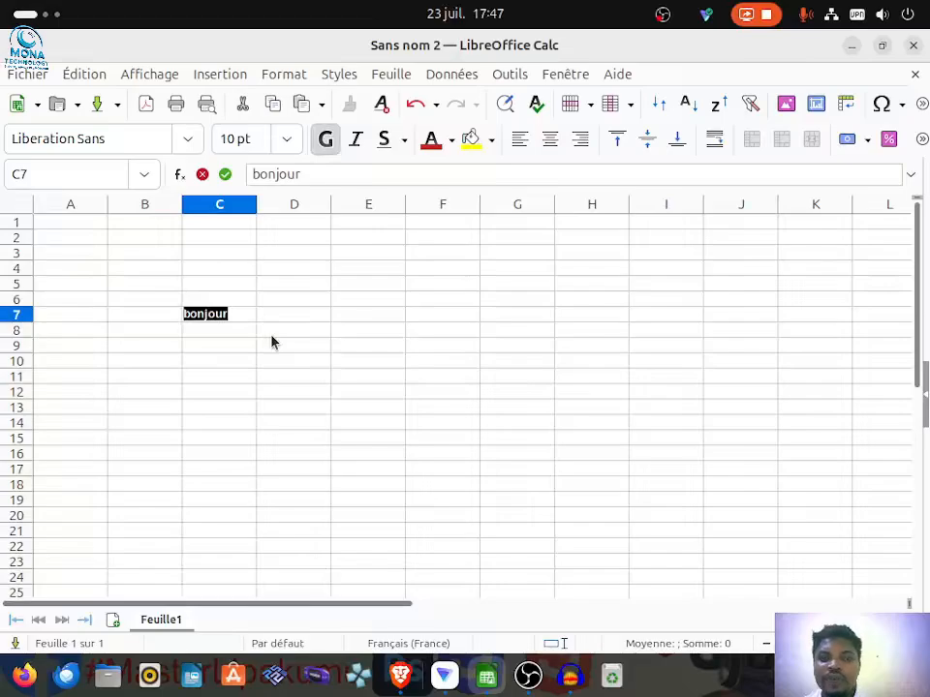
# Step: Give the "bonjour" cell C7 a yellow background and a border around all four sides
pyautogui.click(472, 141)
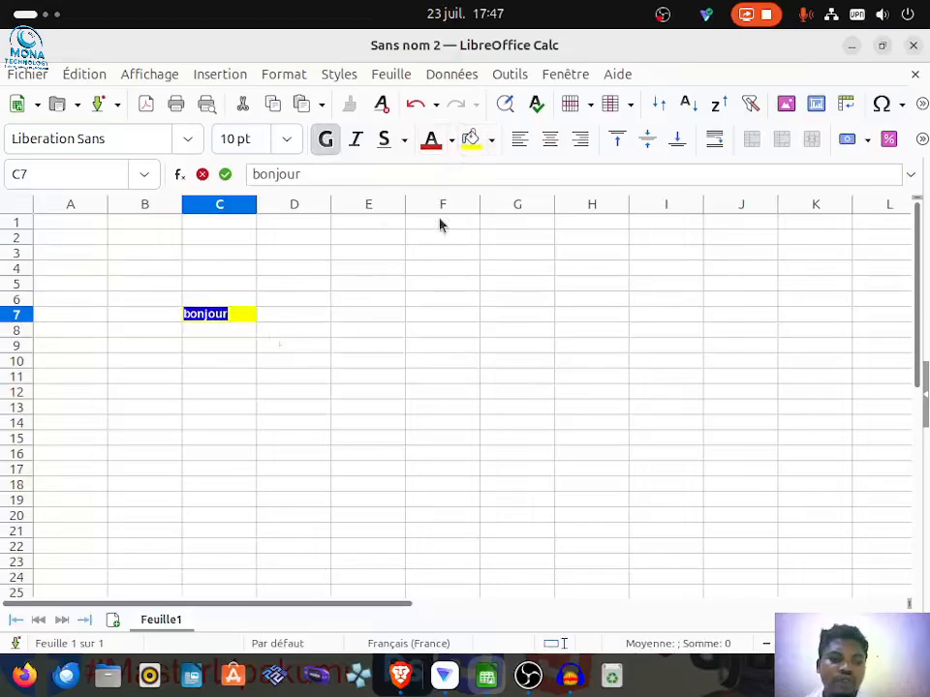
pyautogui.click(236, 320)
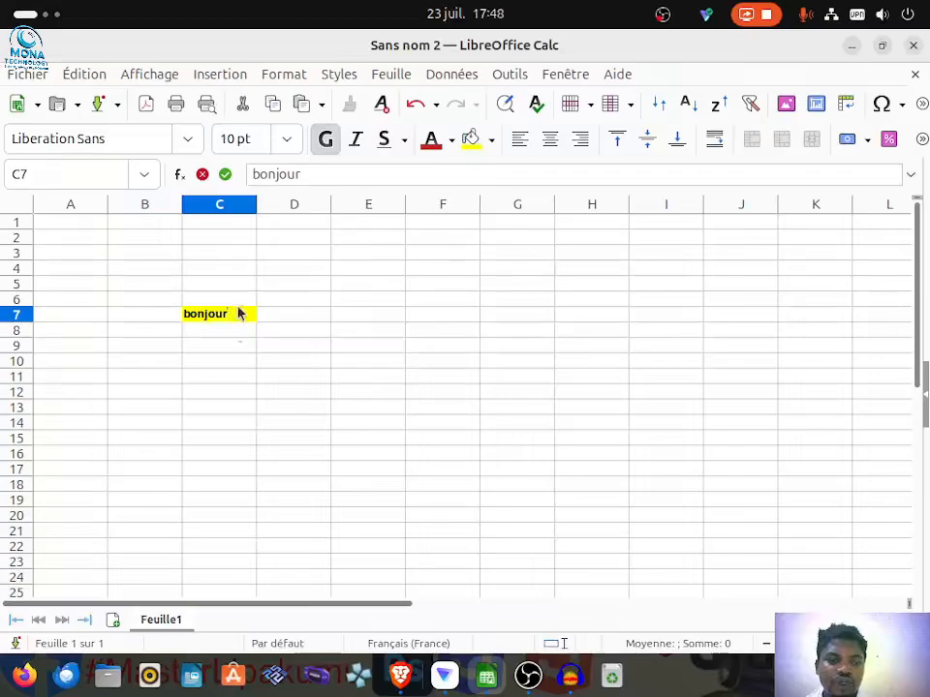
pyautogui.moveTo(241, 314); pyautogui.dragTo(182, 314)
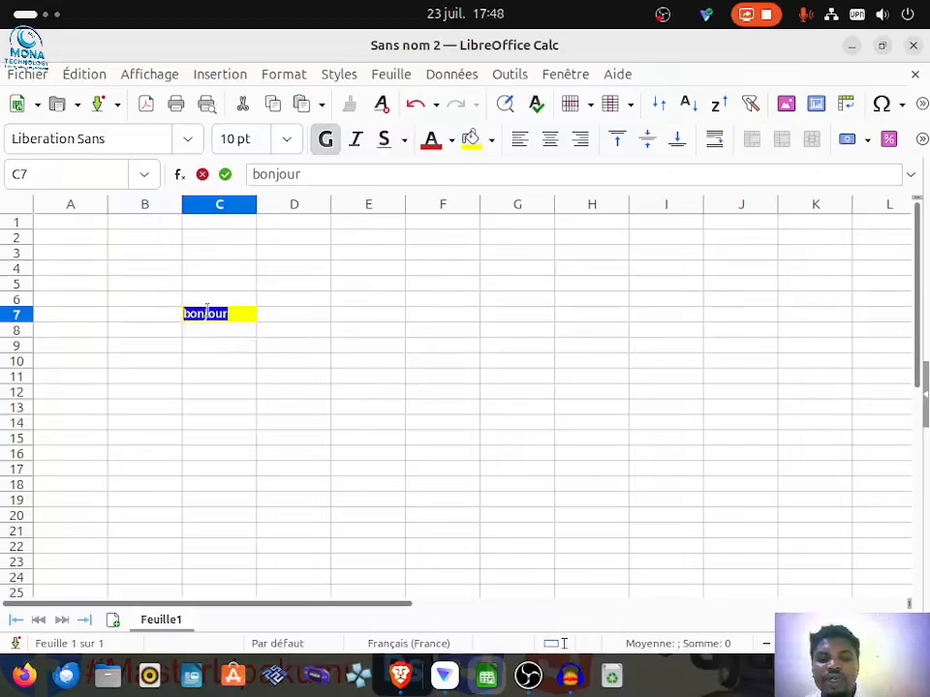
pyautogui.click(921, 138)
pyautogui.click(832, 246)
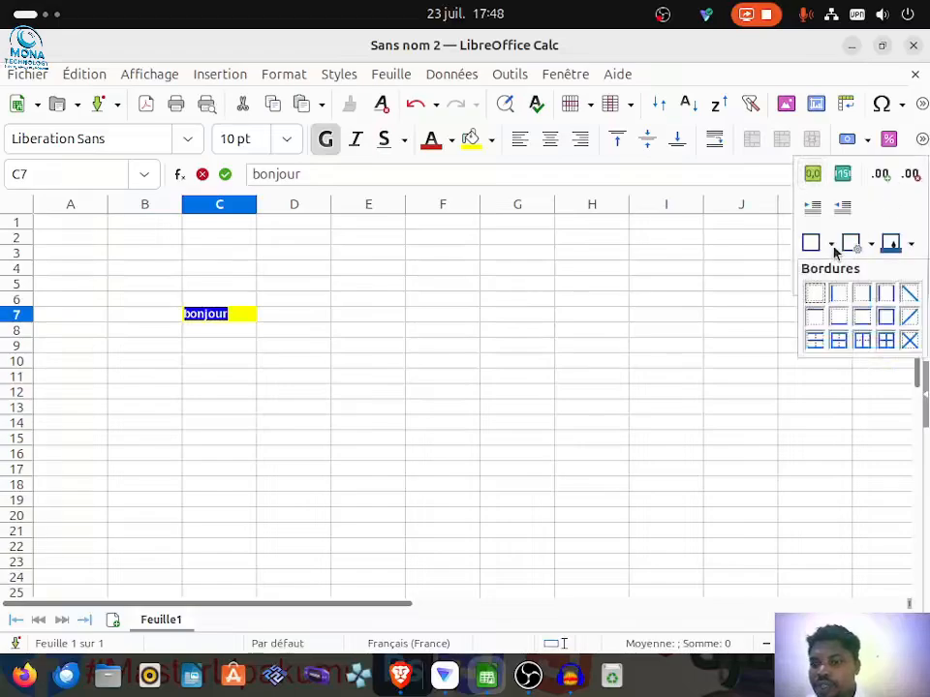
pyautogui.click(876, 323)
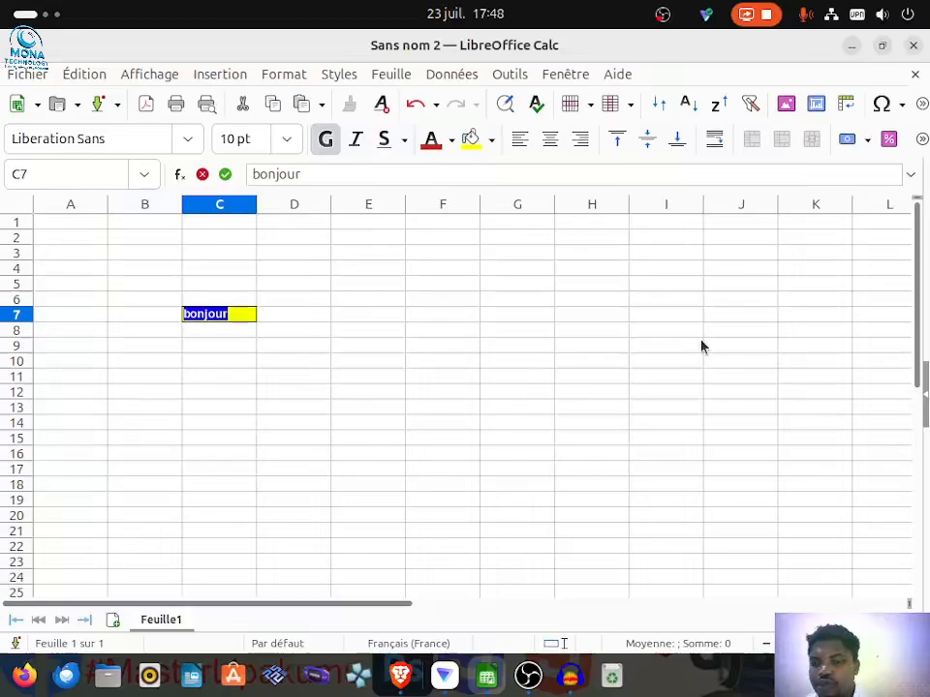
pyautogui.click(223, 334)
pyautogui.click(295, 329)
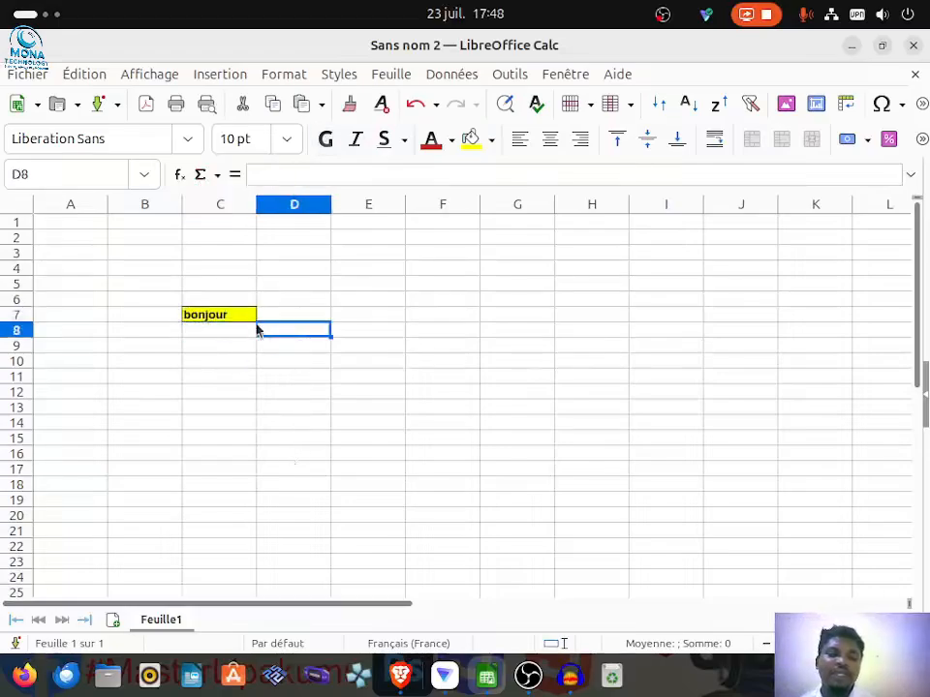
pyautogui.click(382, 349)
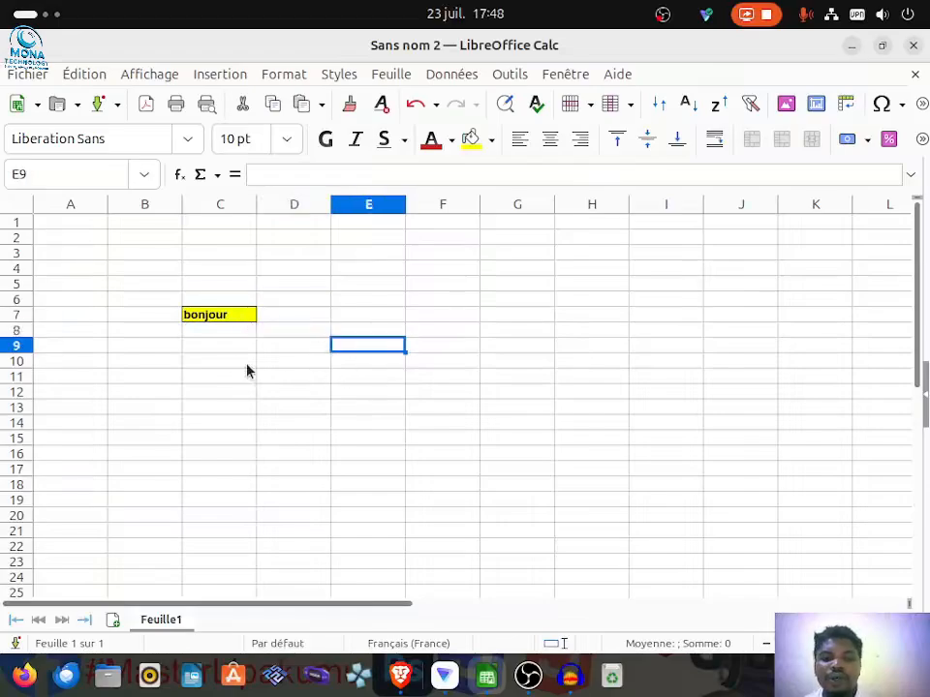
# Step: Copy the formatted "bonjour" cell C7
pyautogui.click(230, 317)
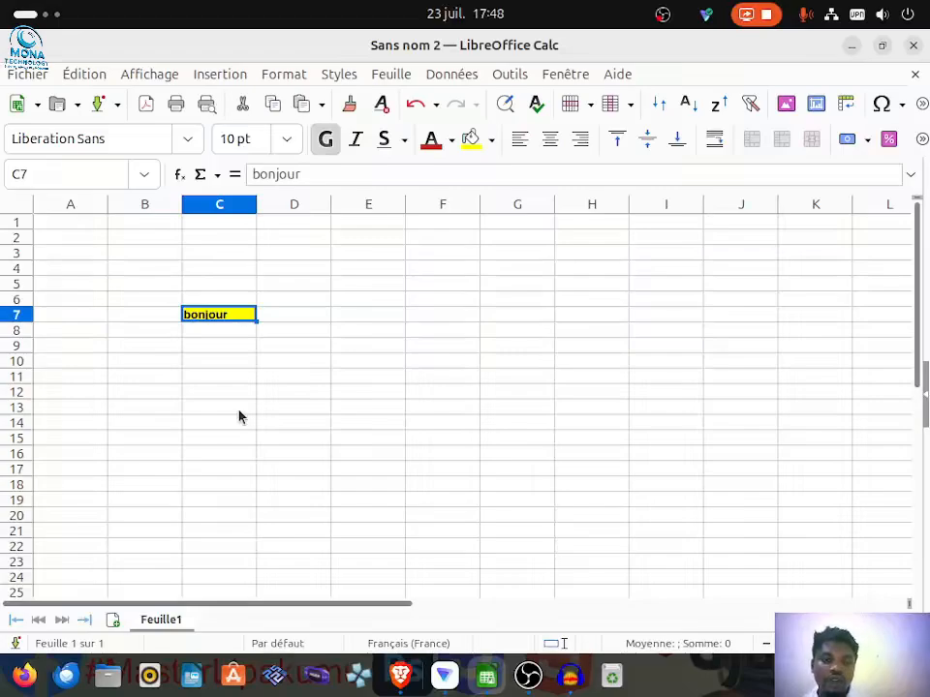
pyautogui.hotkey('ctrl', 'c')
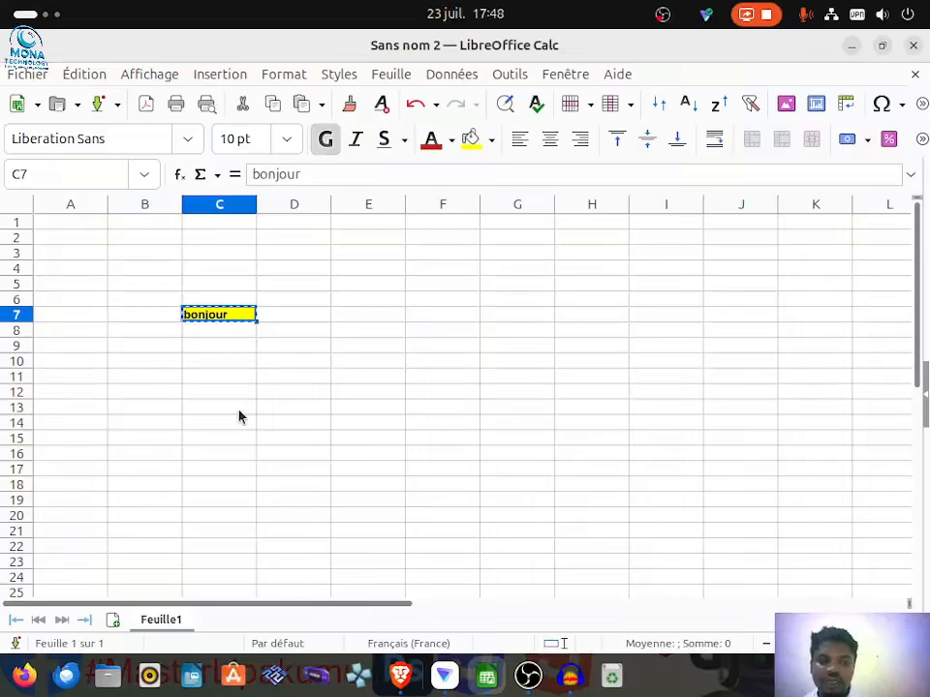
pyautogui.click(198, 379)
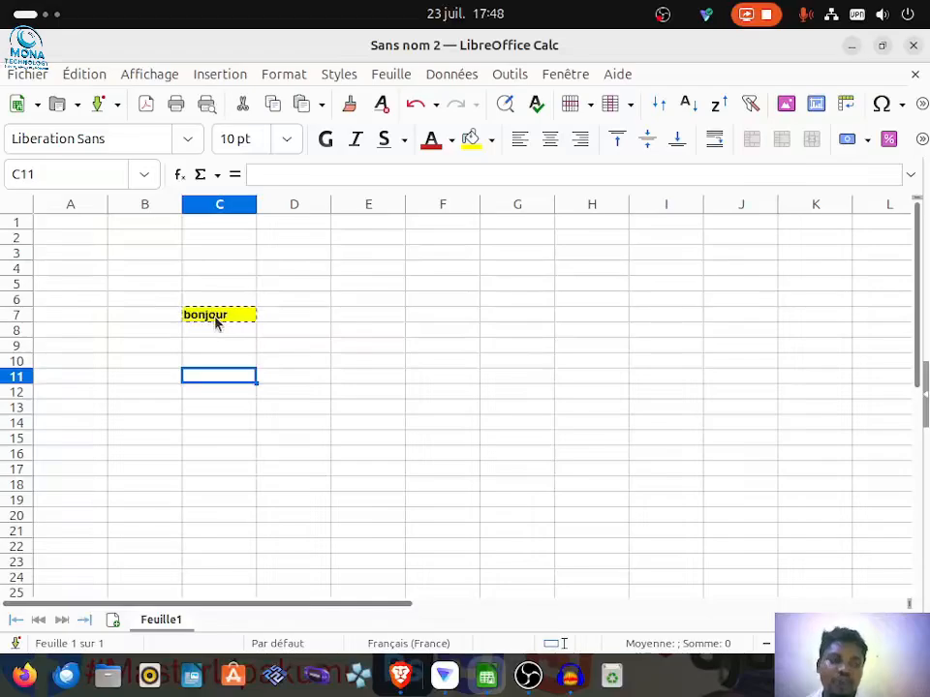
pyautogui.click(93, 78)
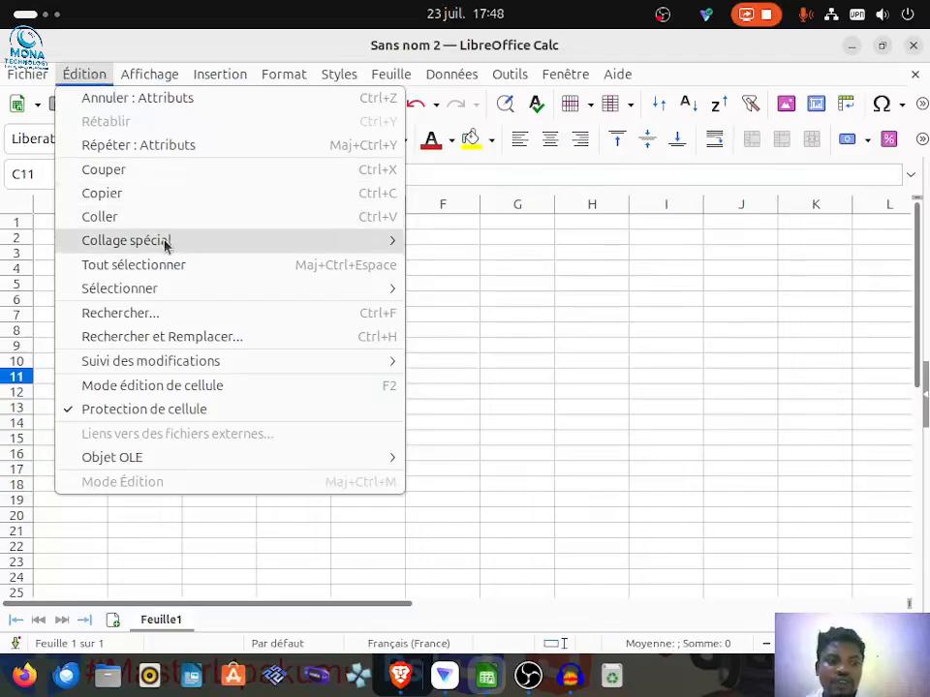
pyautogui.moveTo(316, 235)
pyautogui.click(521, 473)
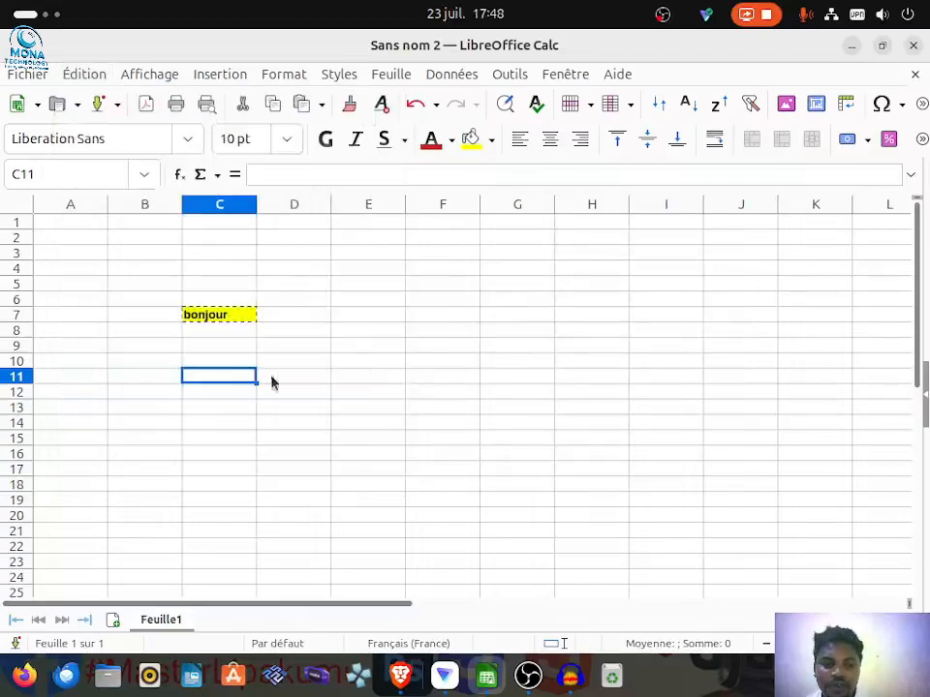
# Step: Paste the copied cell into E12 with Paste Special (Collage spécial), with only Formats enabled and Texte disabled
pyautogui.click(375, 394)
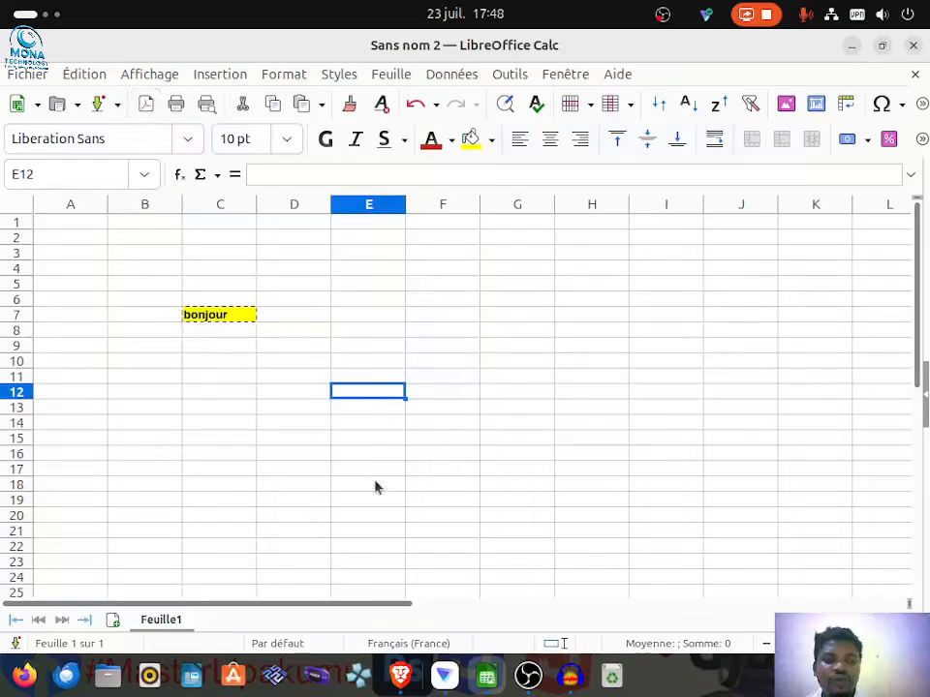
pyautogui.click(78, 74)
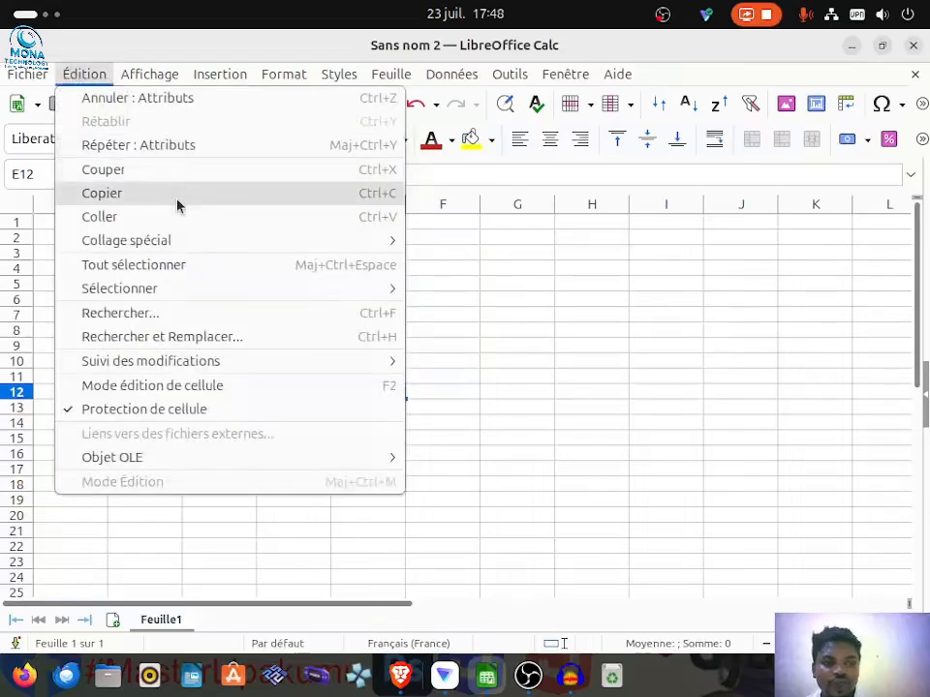
pyautogui.moveTo(324, 241)
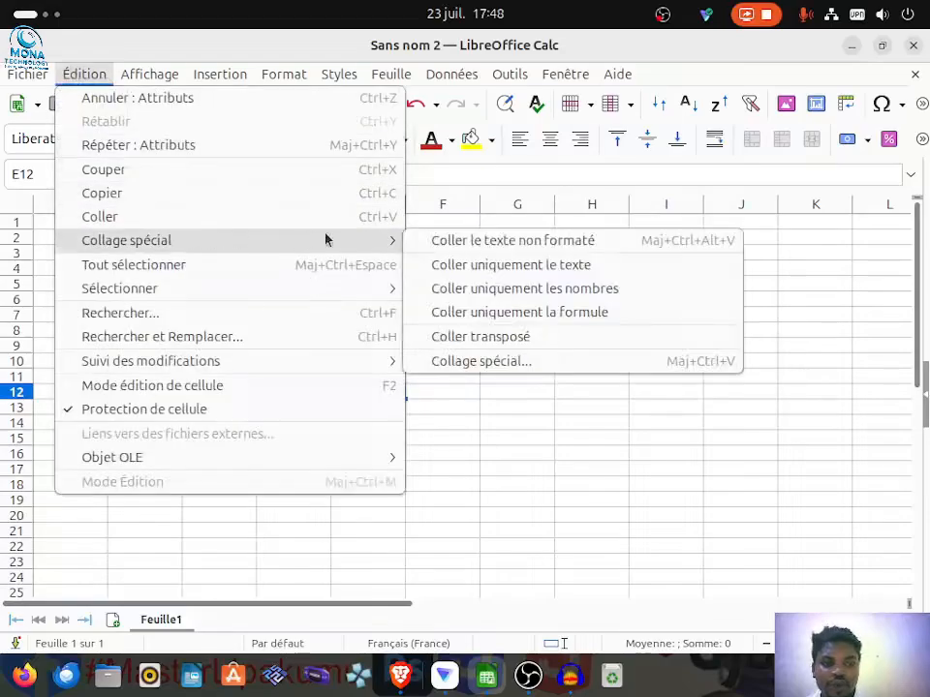
pyautogui.click(483, 365)
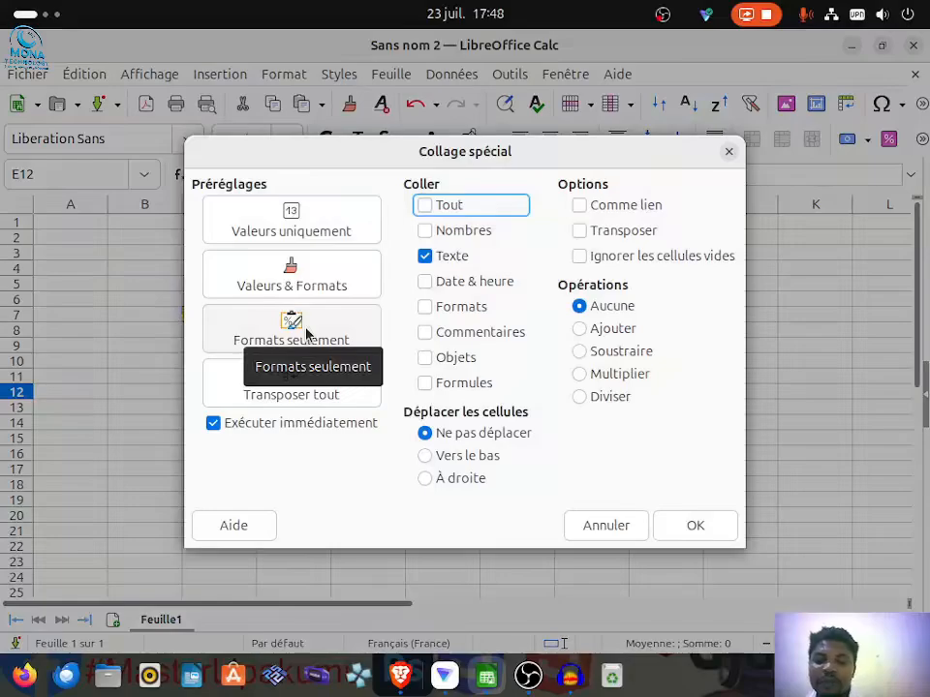
pyautogui.click(426, 308)
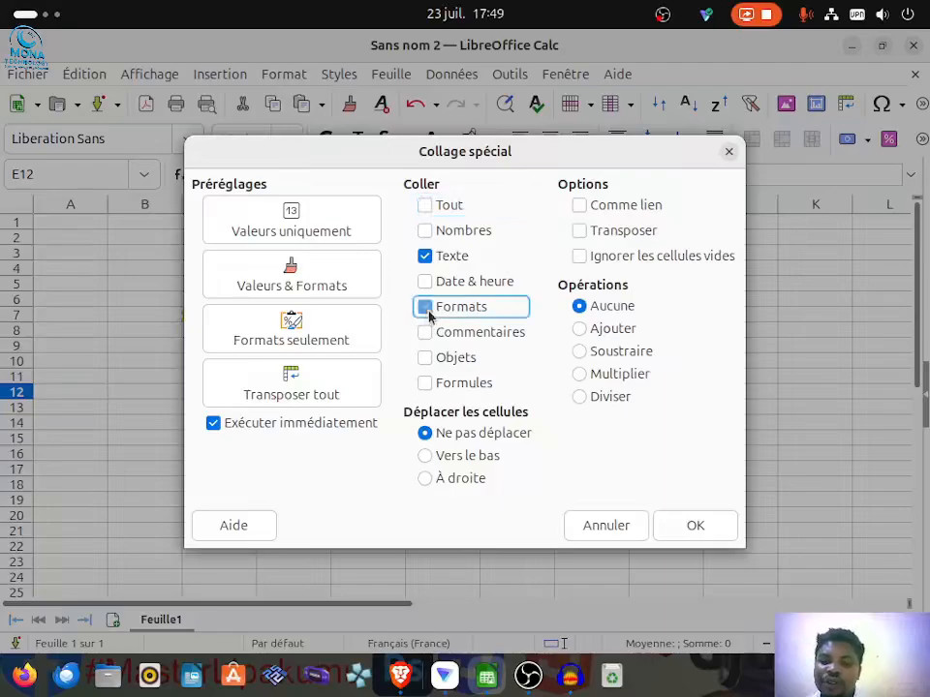
pyautogui.click(433, 257)
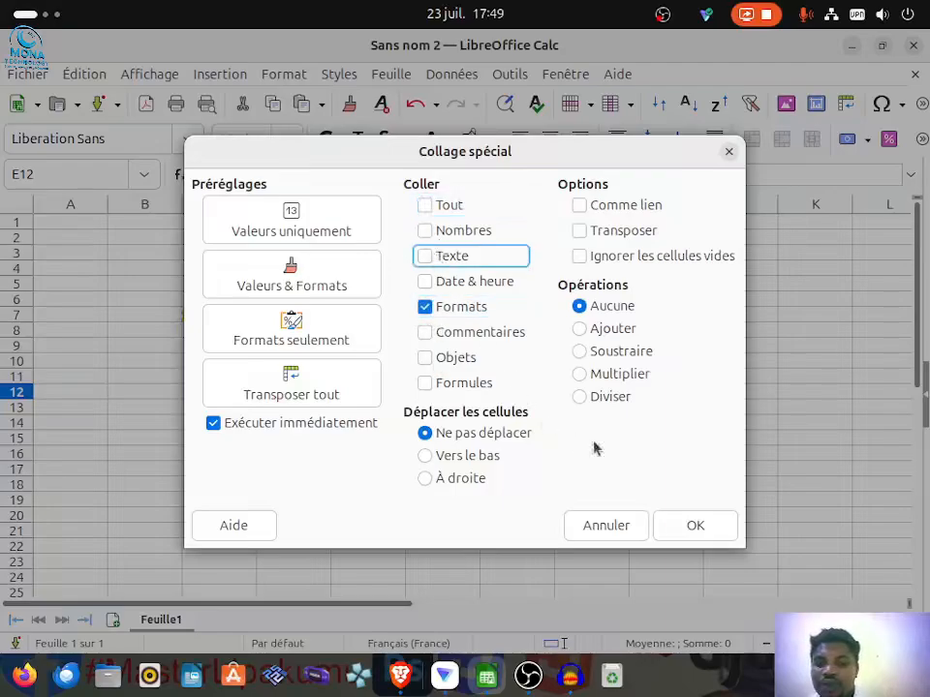
pyautogui.click(707, 525)
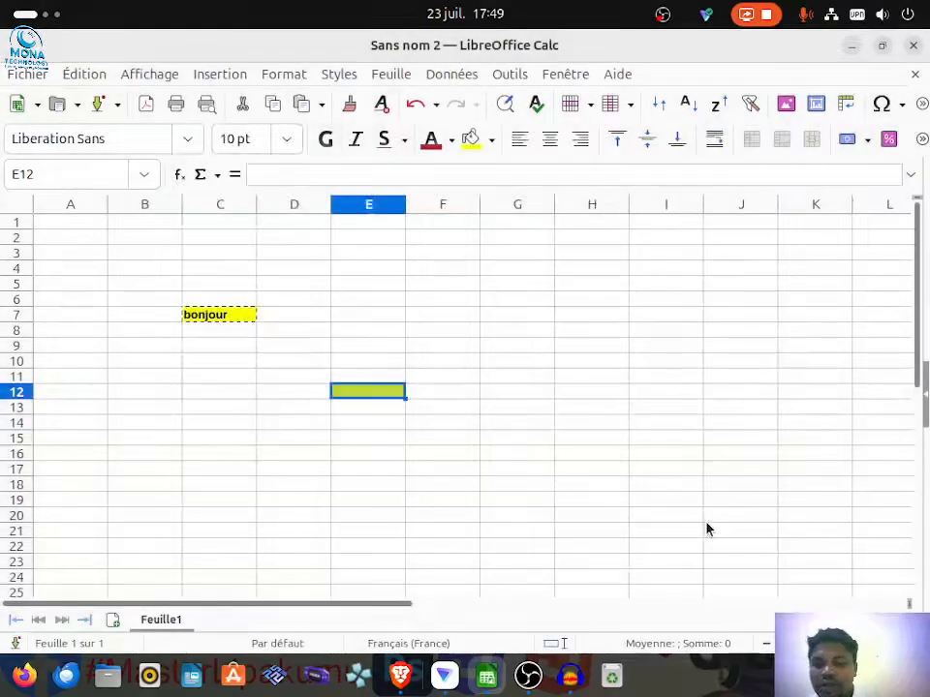
pyautogui.click(340, 432)
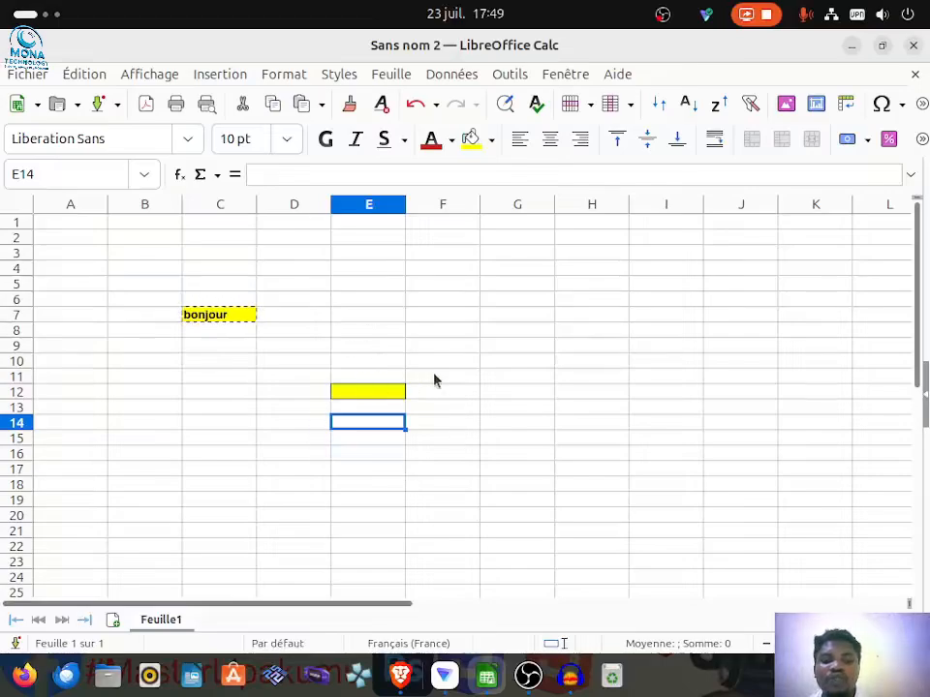
# Step: Paste the copied cell into F7 with Paste Special (Collage spécial), with only Texte enabled and Formats disabled
pyautogui.click(455, 319)
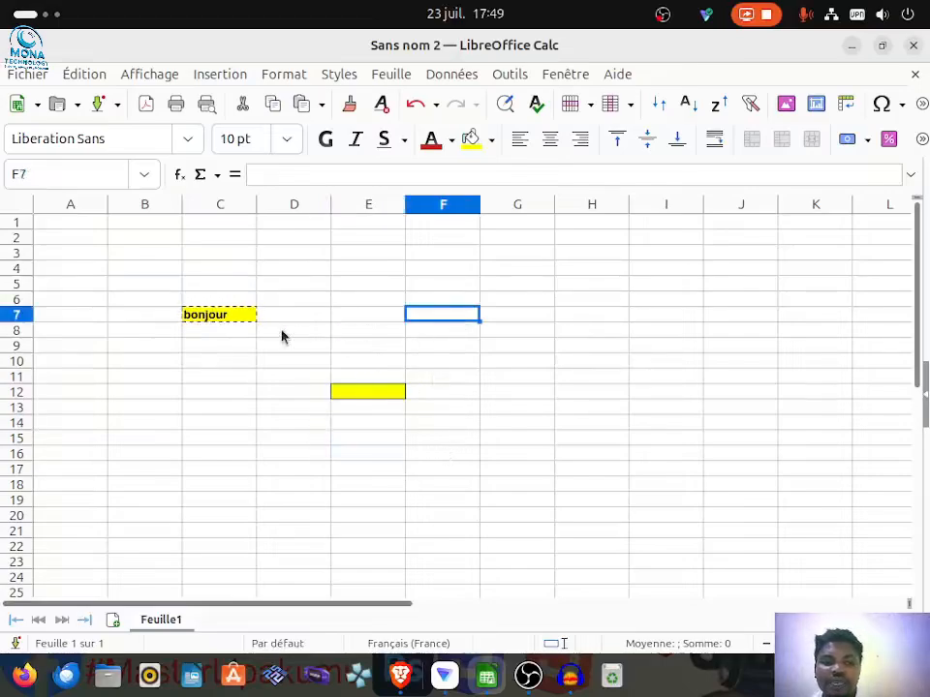
pyautogui.click(78, 74)
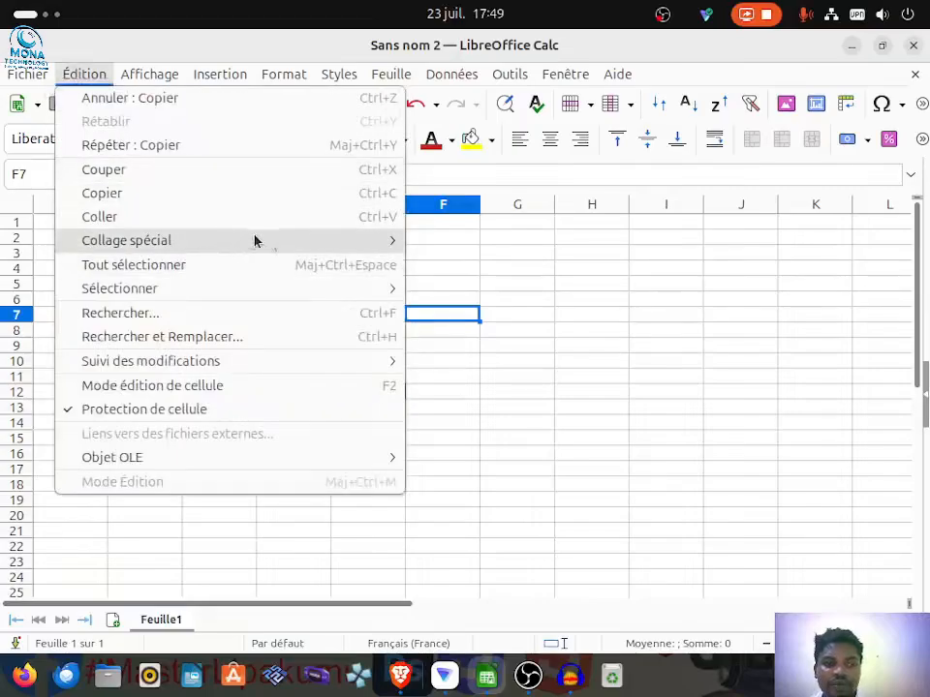
pyautogui.moveTo(258, 240)
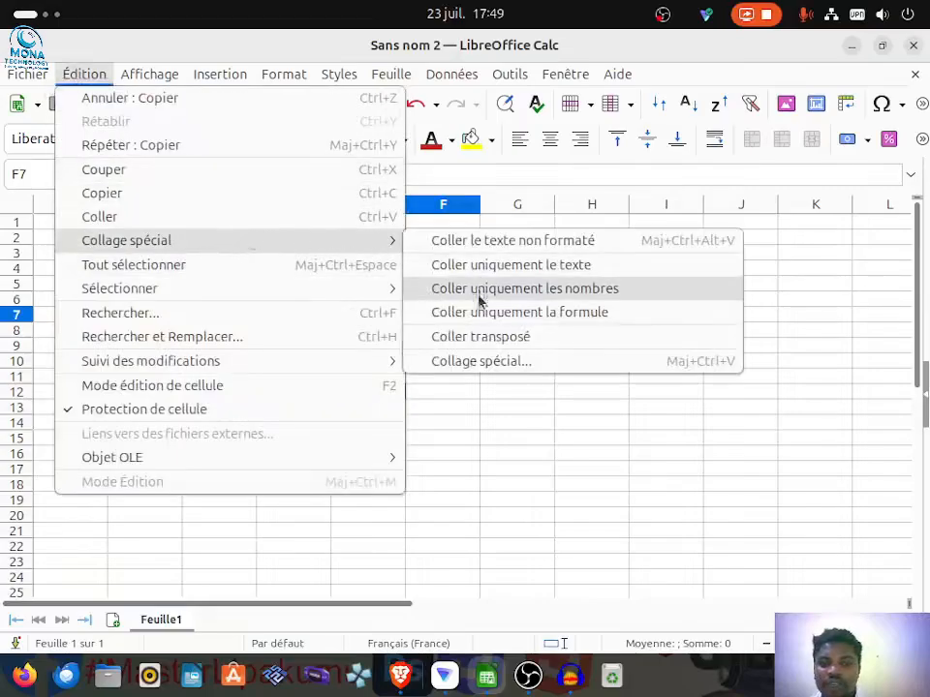
pyautogui.click(473, 362)
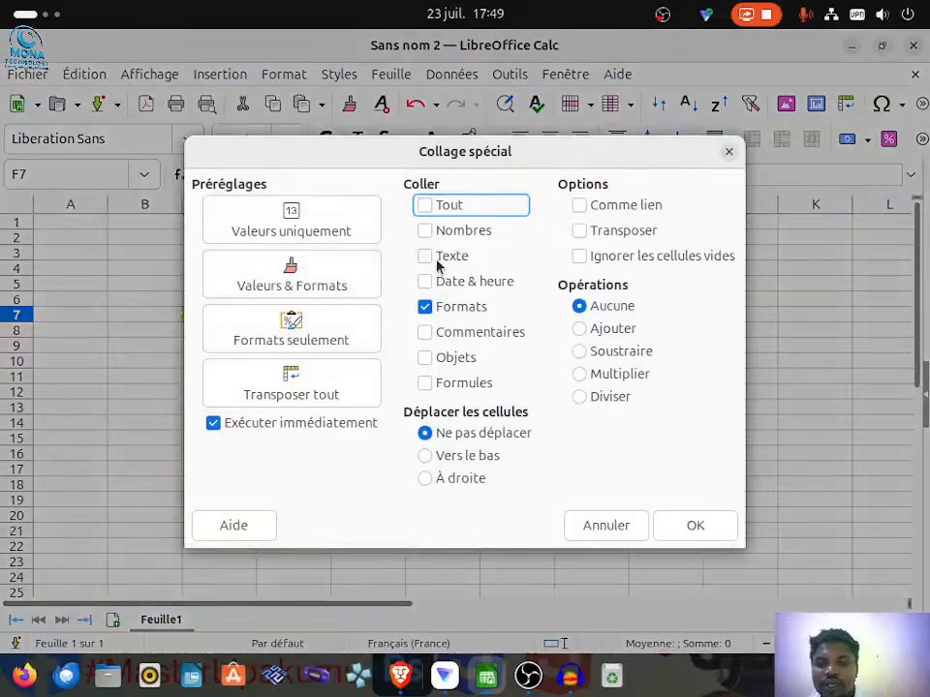
pyautogui.click(431, 258)
pyautogui.click(426, 308)
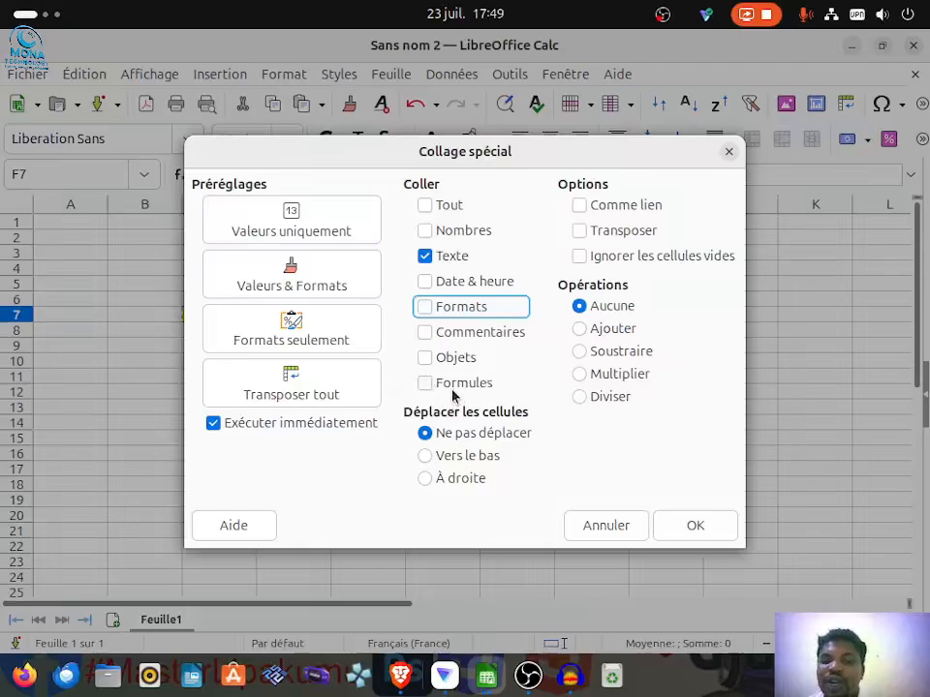
pyautogui.click(675, 525)
pyautogui.click(465, 377)
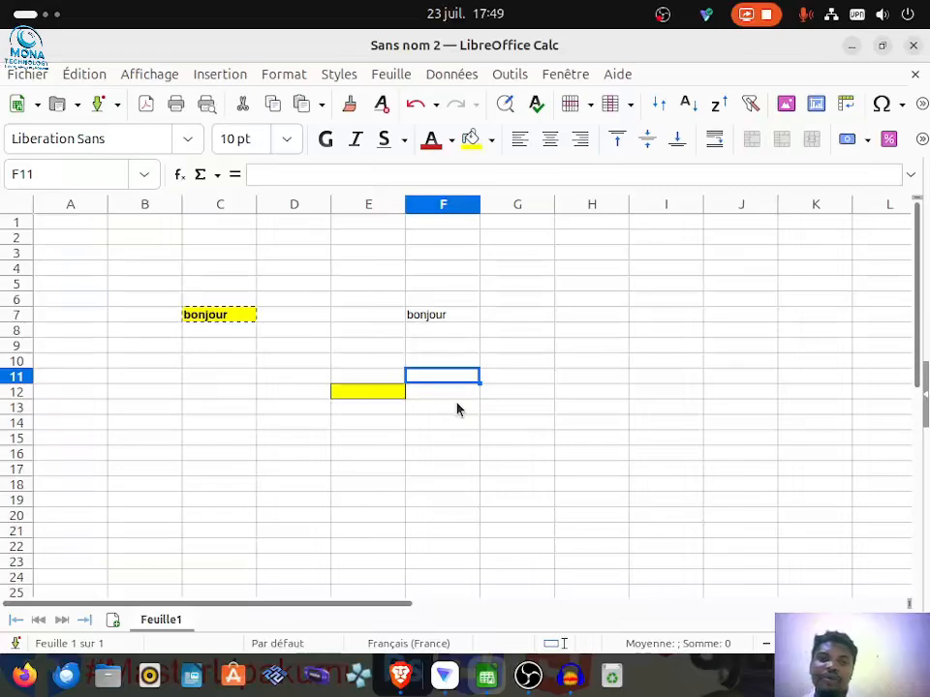
# Step: Enter "comment" in the yellow cell E12
pyautogui.doubleClick(367, 396)
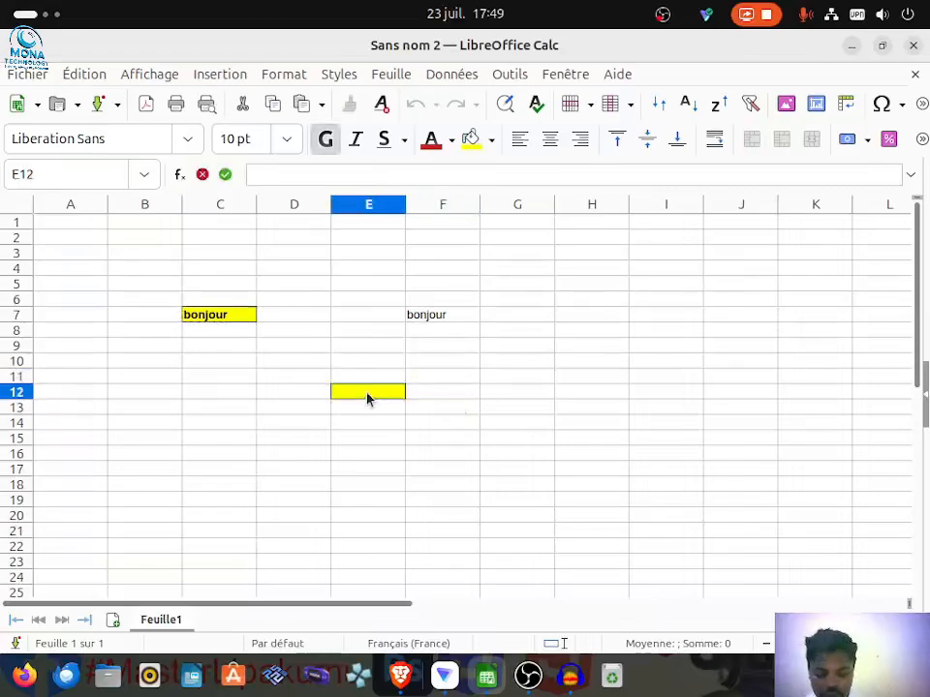
pyautogui.write('co')
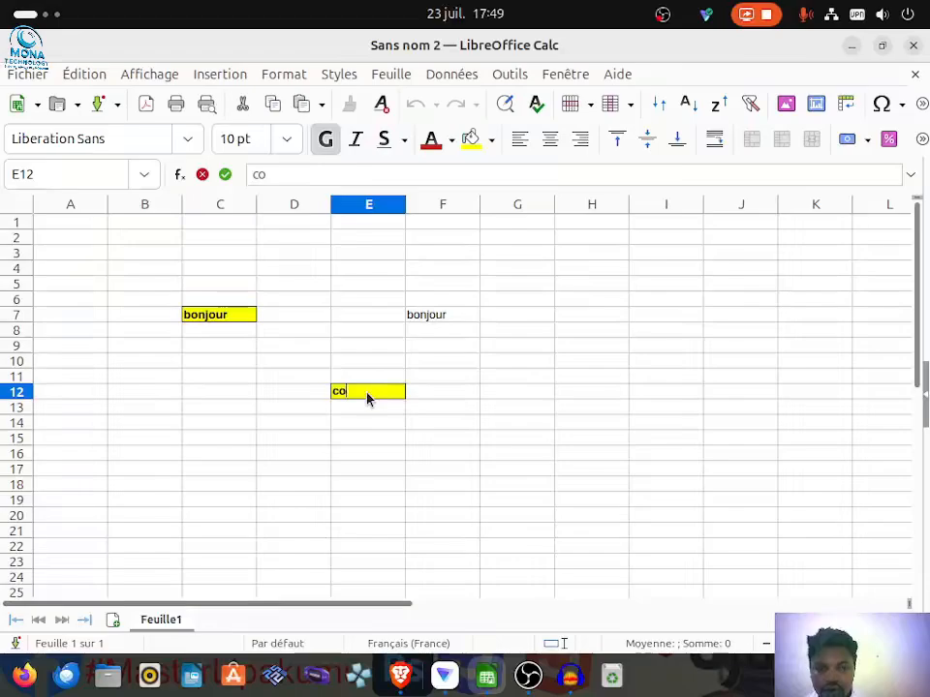
pyautogui.write('mment')
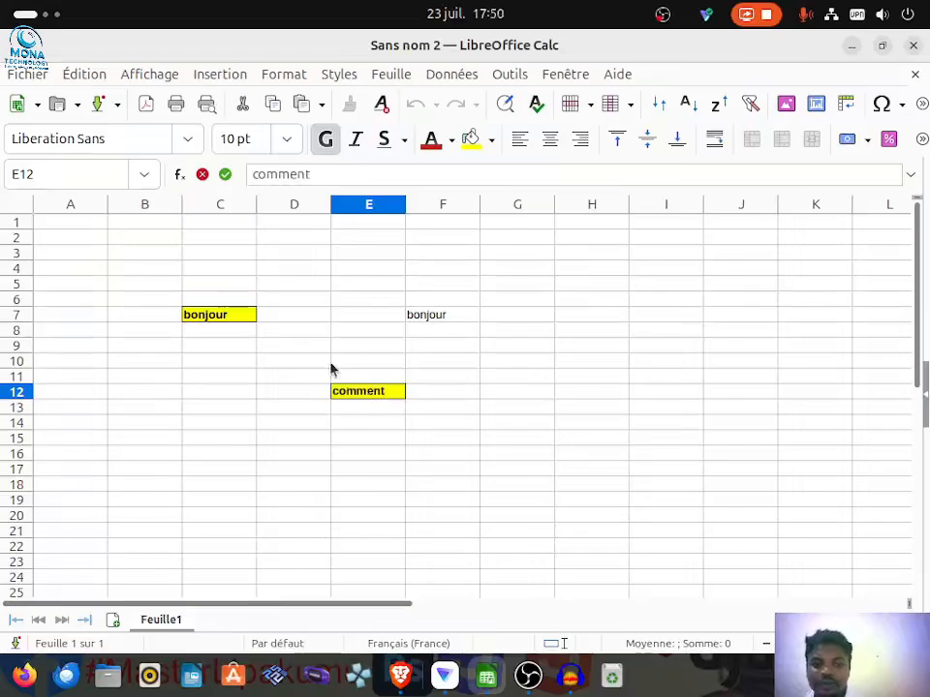
pyautogui.click(464, 408)
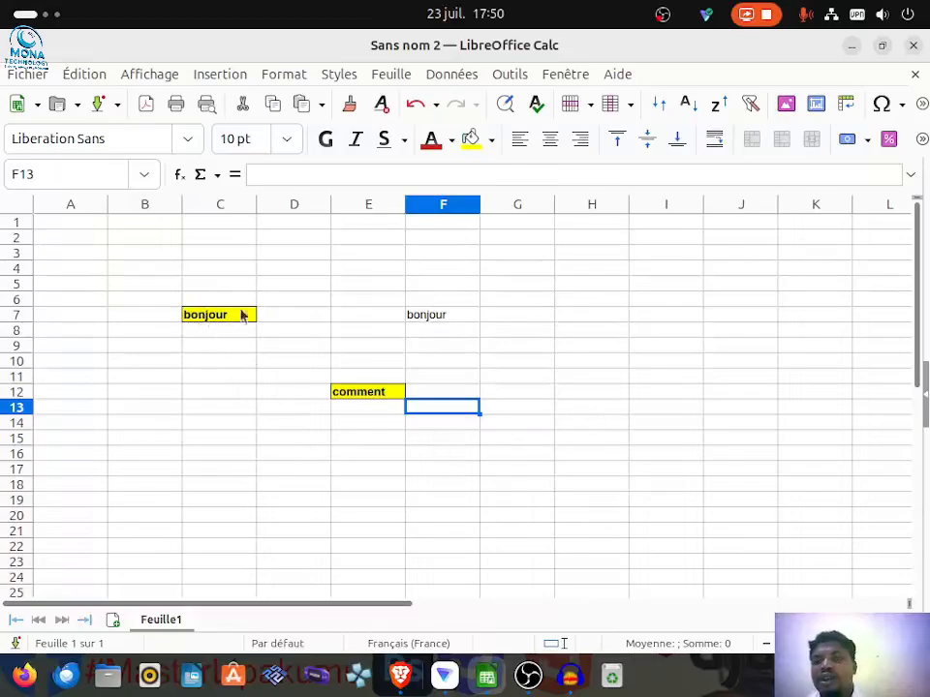
pyautogui.click(355, 397)
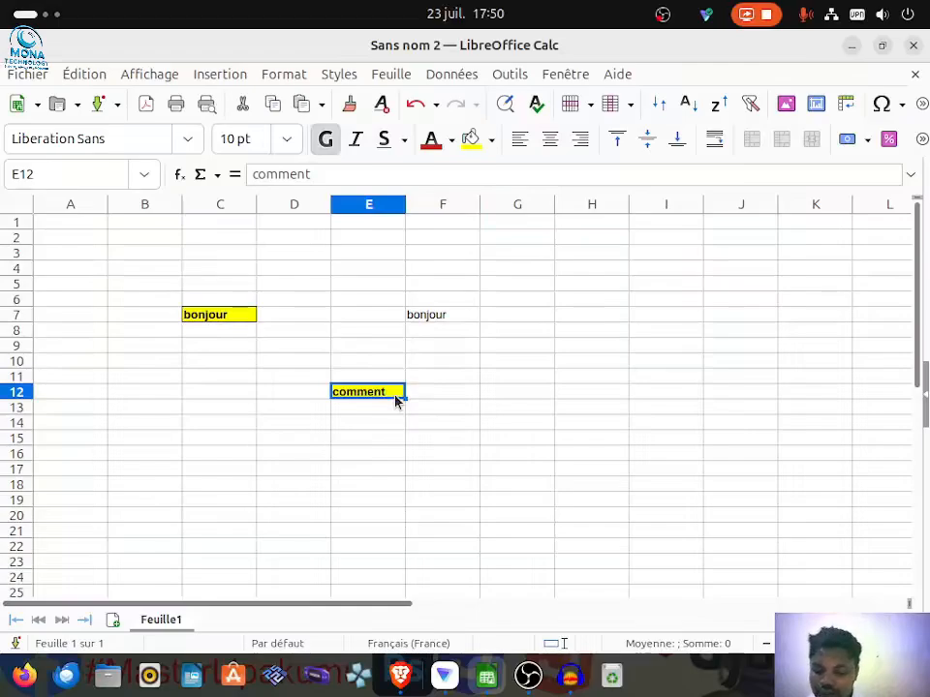
pyautogui.press('BackSpace')
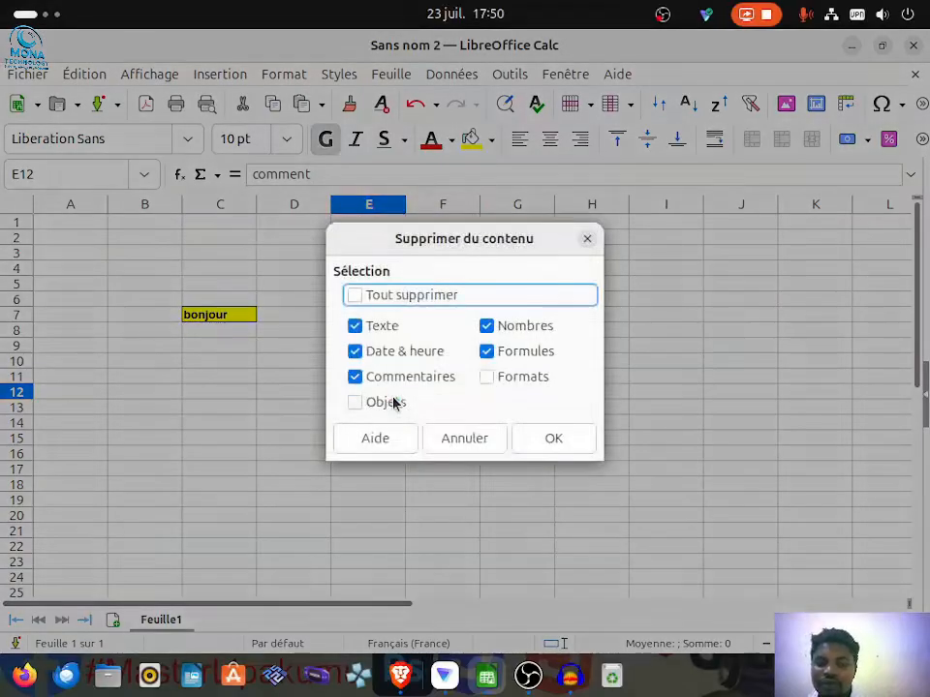
pyautogui.click(587, 238)
pyautogui.click(485, 423)
# Step: Delete only the text of cell E12 with Delete Contents (Supprimer du contenu), keeping just Texte enabled and its formatting untouched
pyautogui.click(362, 393)
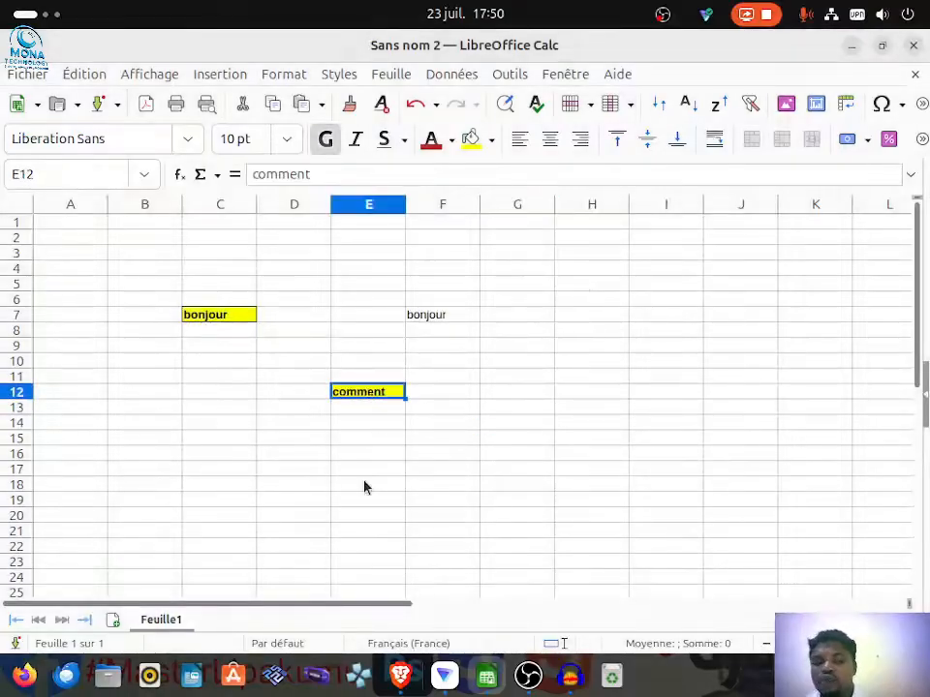
pyautogui.press('BackSpace')
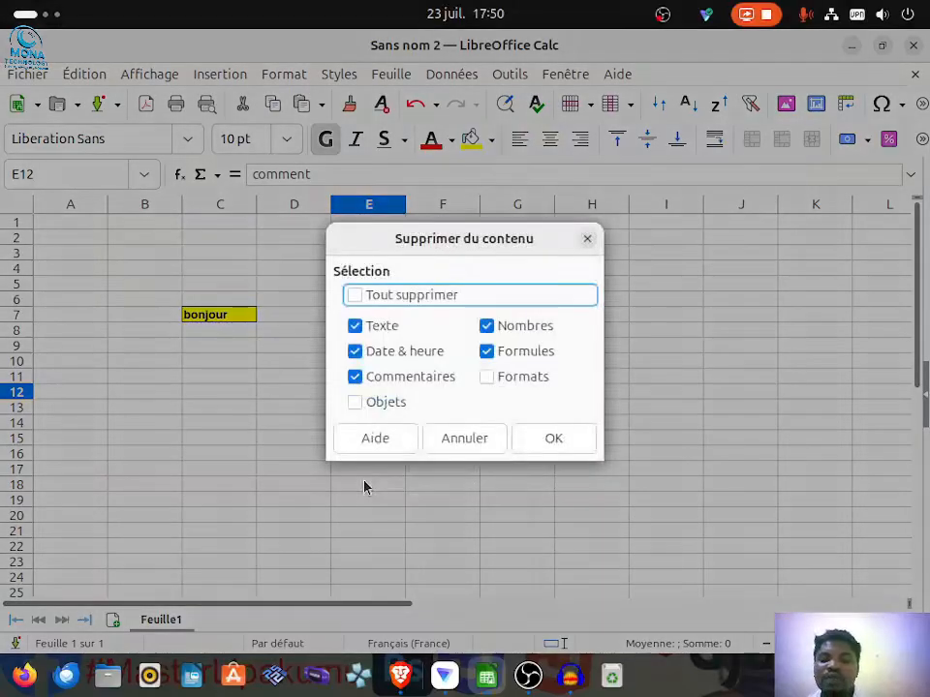
pyautogui.click(488, 356)
pyautogui.click(488, 326)
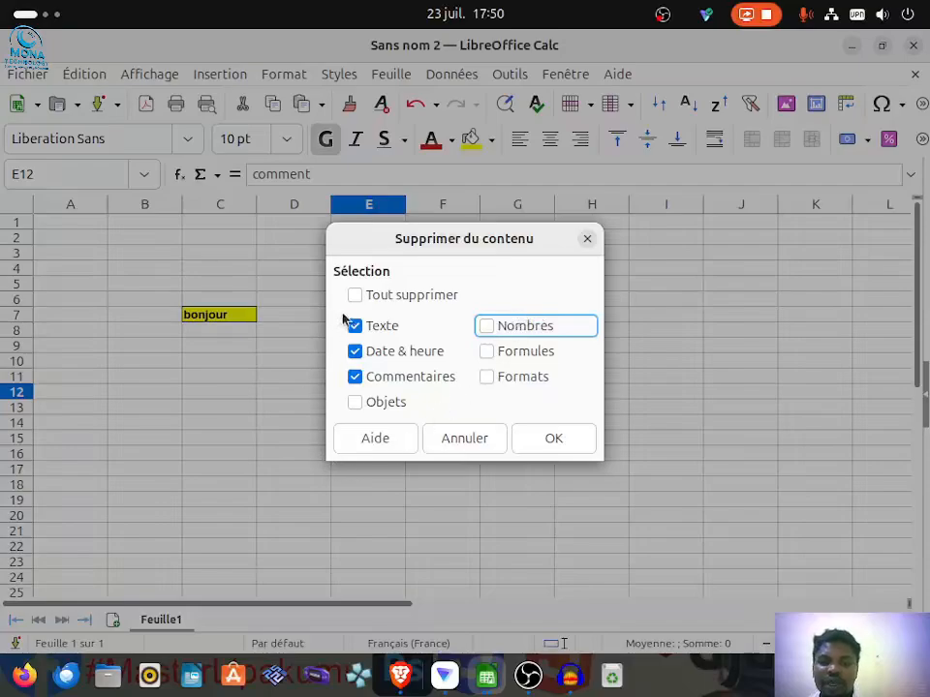
pyautogui.click(356, 377)
pyautogui.click(356, 351)
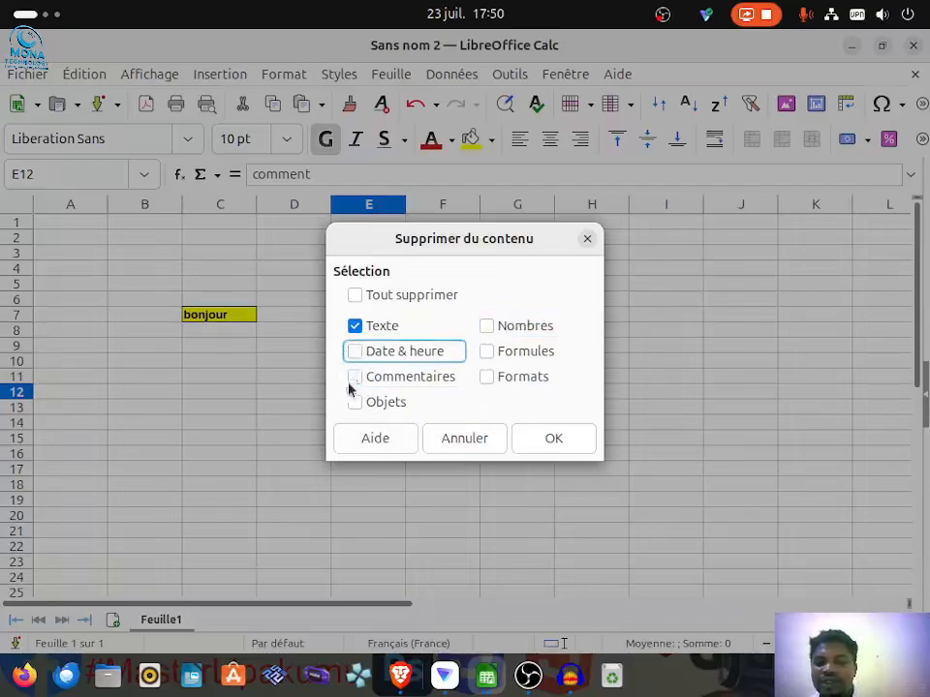
pyautogui.click(549, 441)
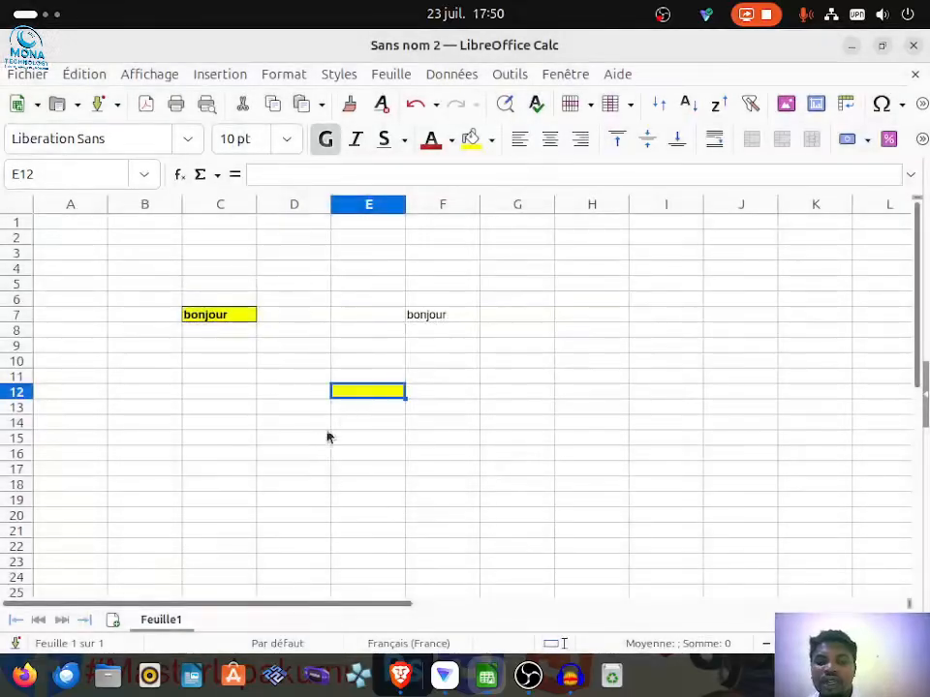
pyautogui.click(485, 408)
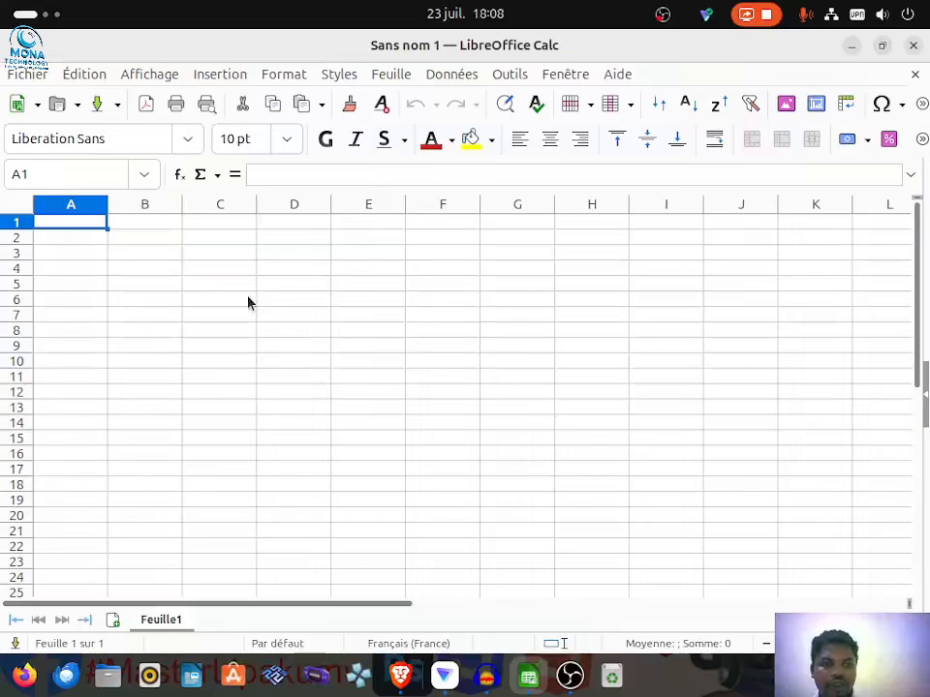
# Step: In the blank spreadsheet, enter the heading "département" in cell C3, correcting its spelling with the suggested word
pyautogui.click(220, 254)
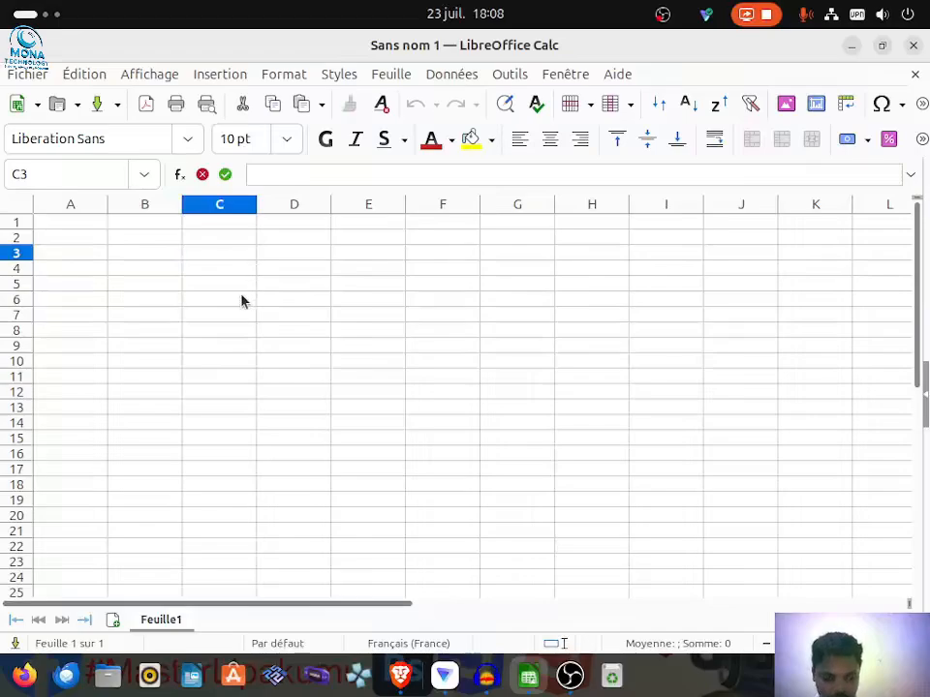
pyautogui.write('depertement')
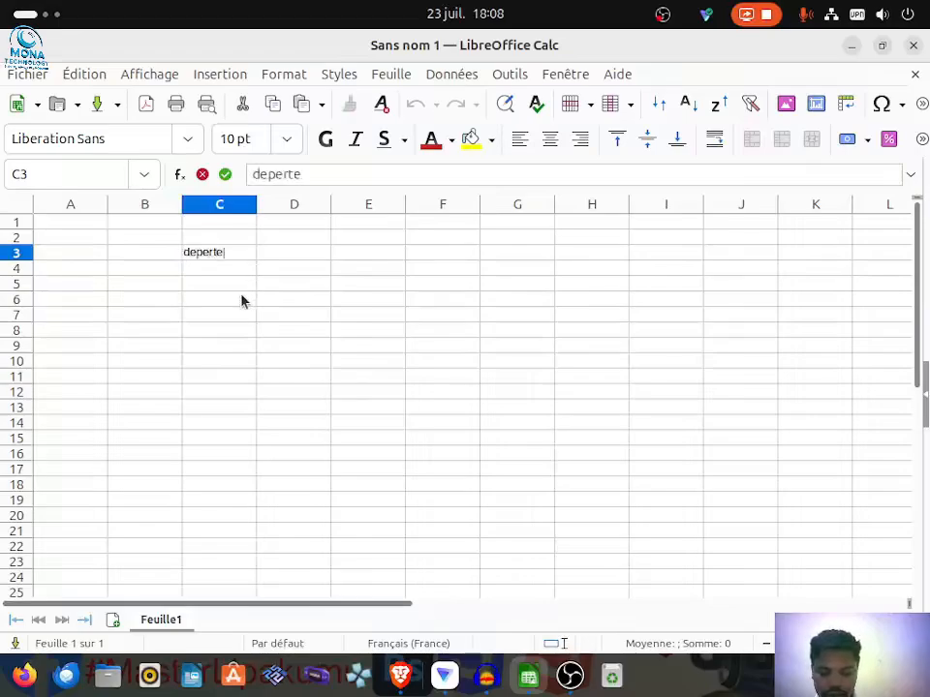
pyautogui.click(295, 256)
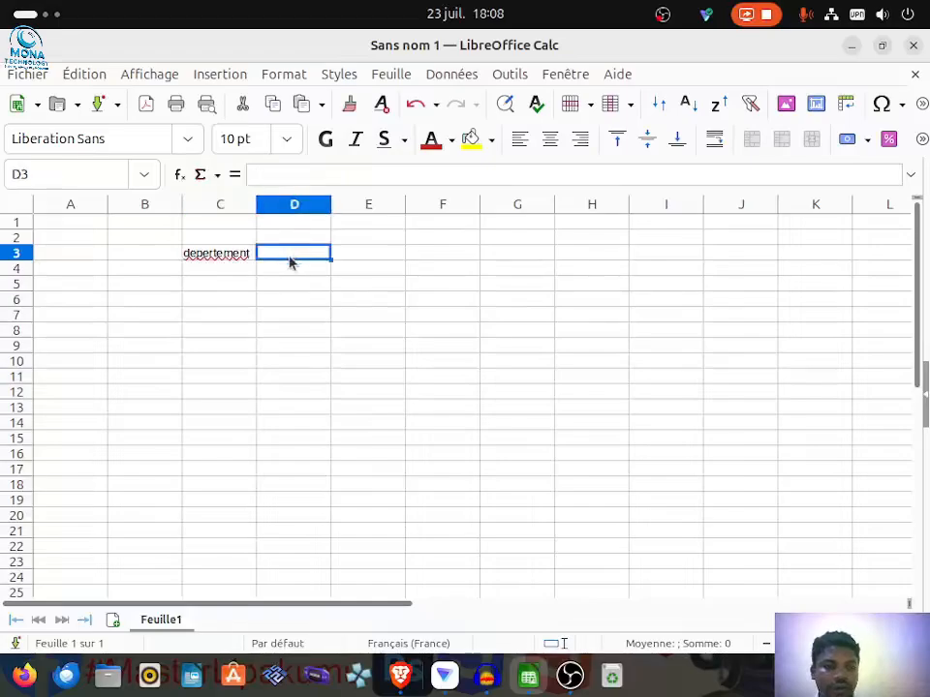
pyautogui.doubleClick(209, 257)
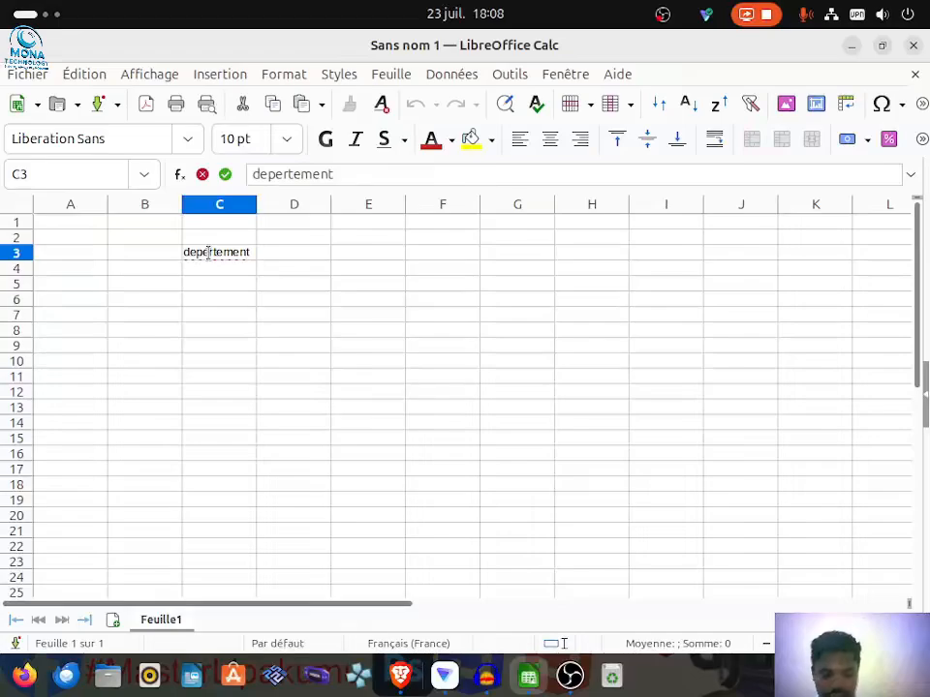
pyautogui.press('BackSpace')
pyautogui.write('a')
pyautogui.click(325, 255)
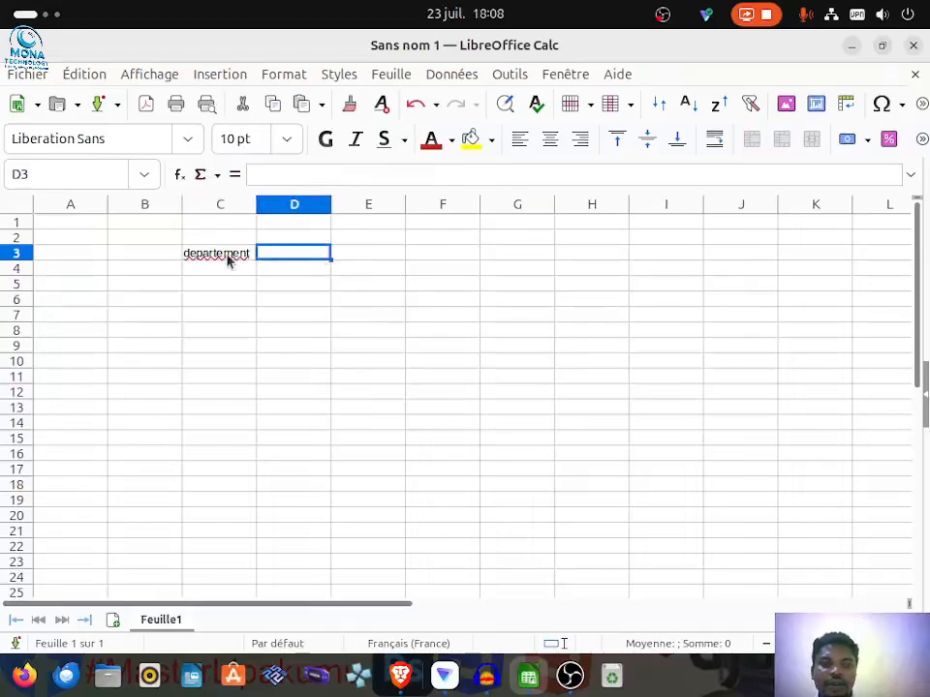
pyautogui.doubleClick(227, 257)
pyautogui.rightClick(226, 258)
pyautogui.click(290, 272)
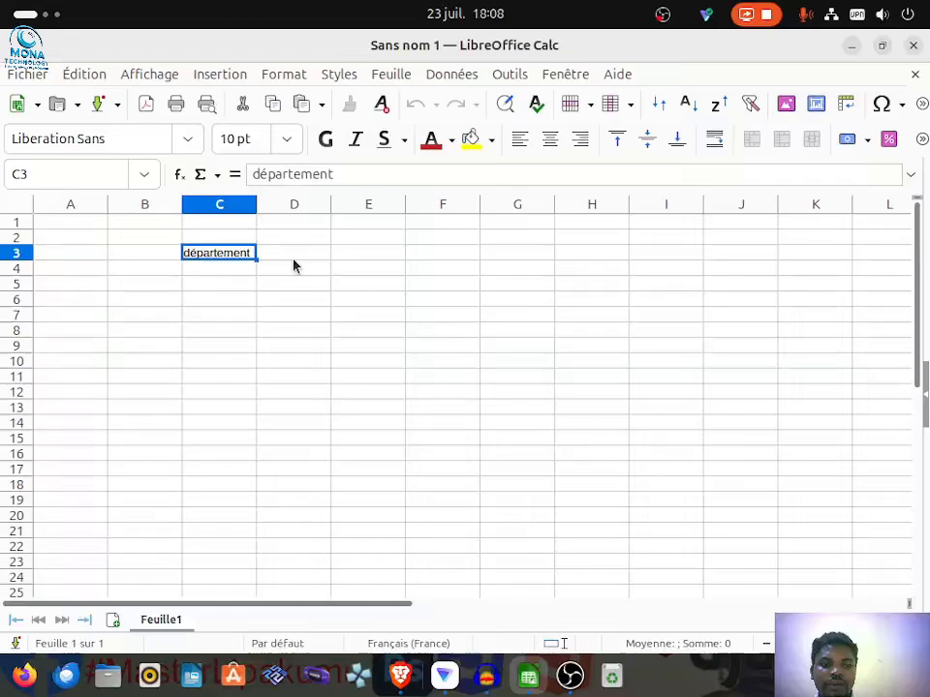
# Step: Enter the headings "1er année" in D3 and "2e année" in E3
pyautogui.click(298, 255)
pyautogui.doubleClick(298, 255)
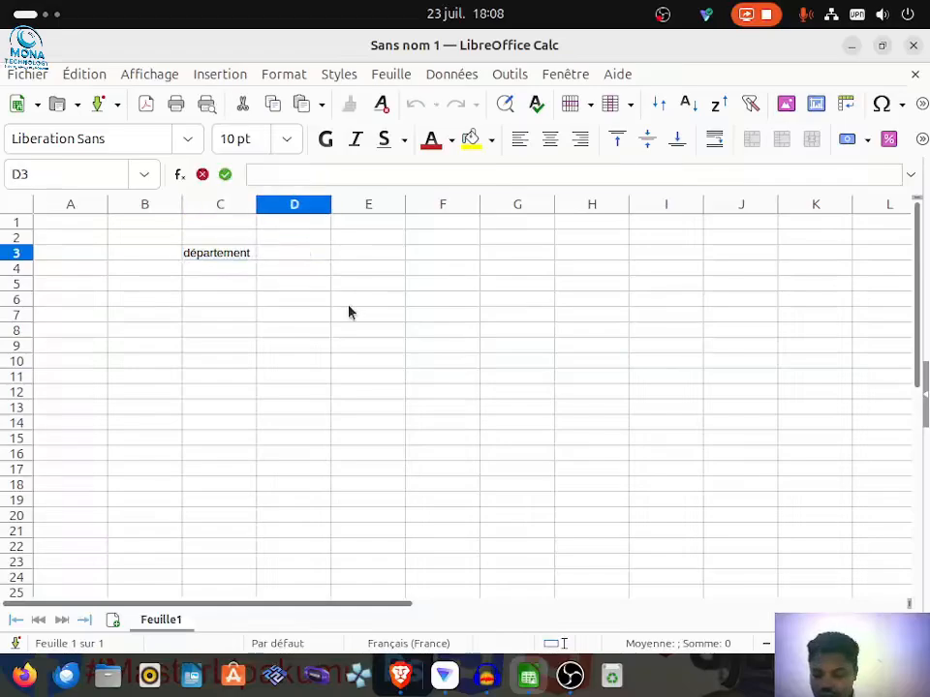
pyautogui.write('1er a')
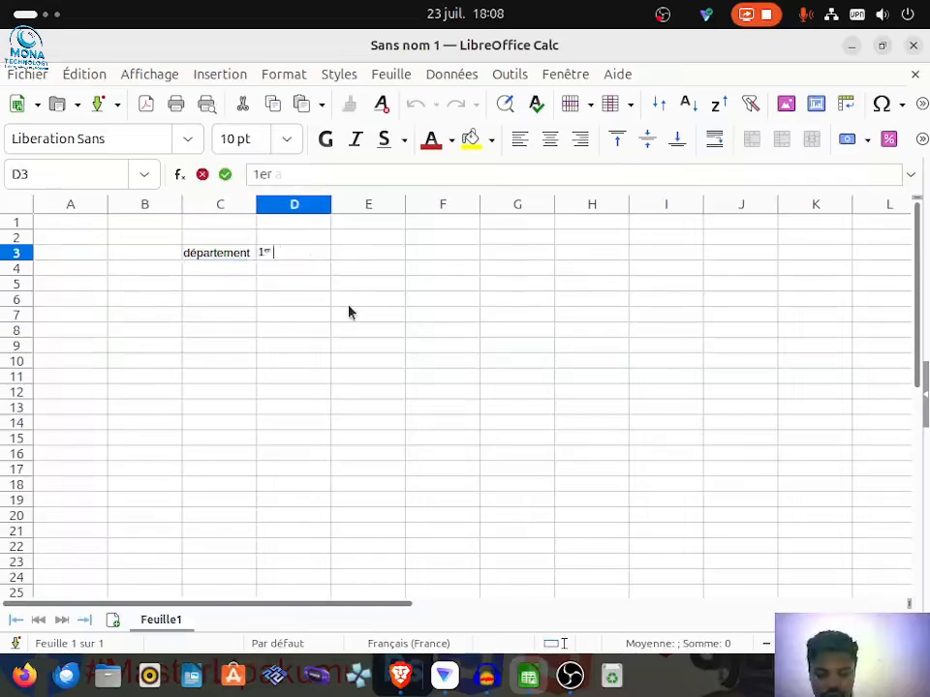
pyautogui.write('nnée')
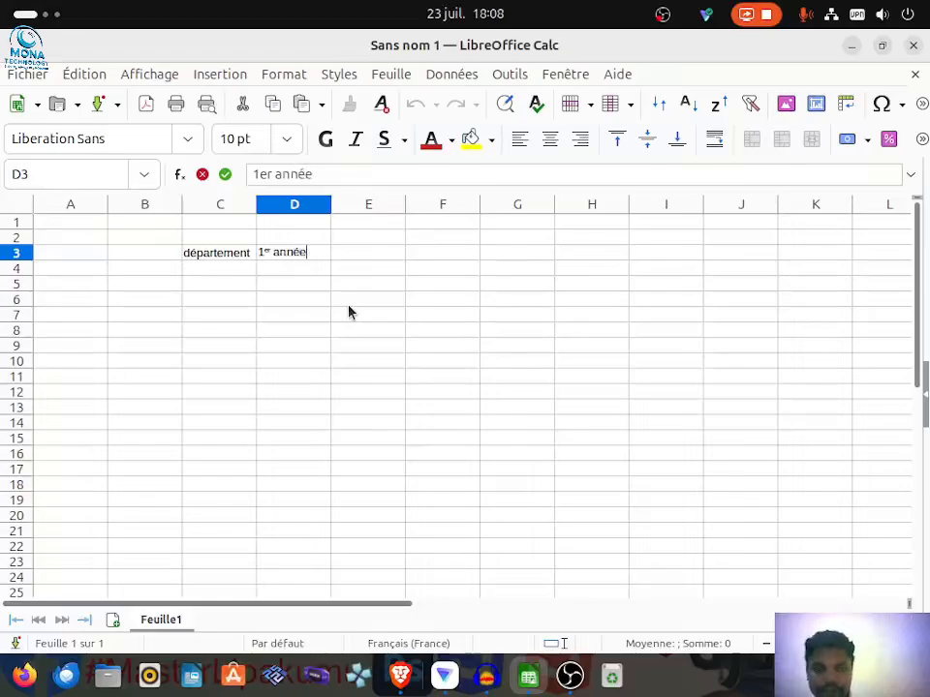
pyautogui.doubleClick(378, 257)
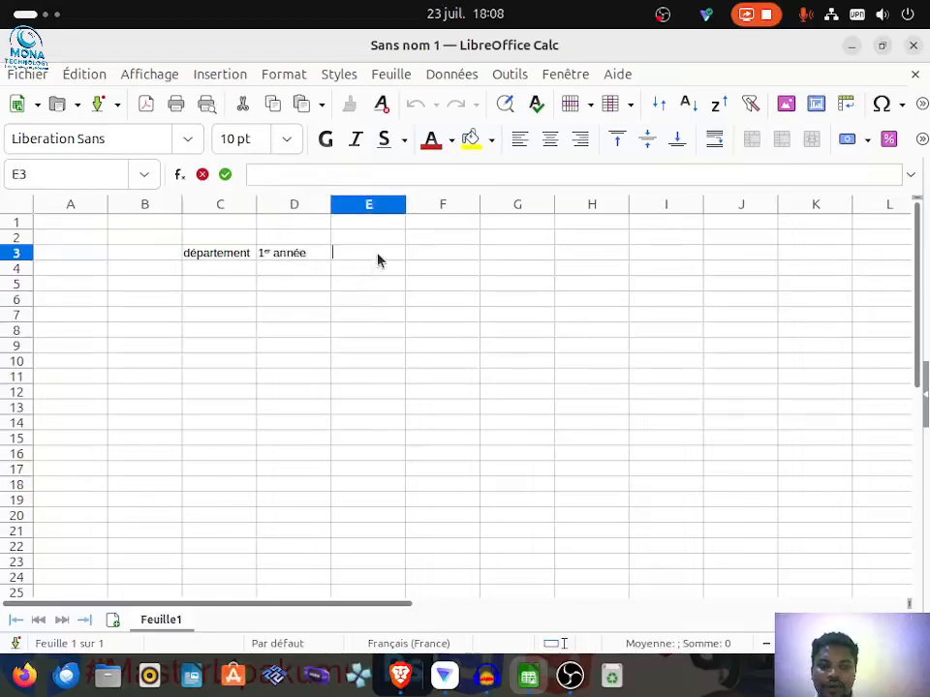
pyautogui.write('2e')
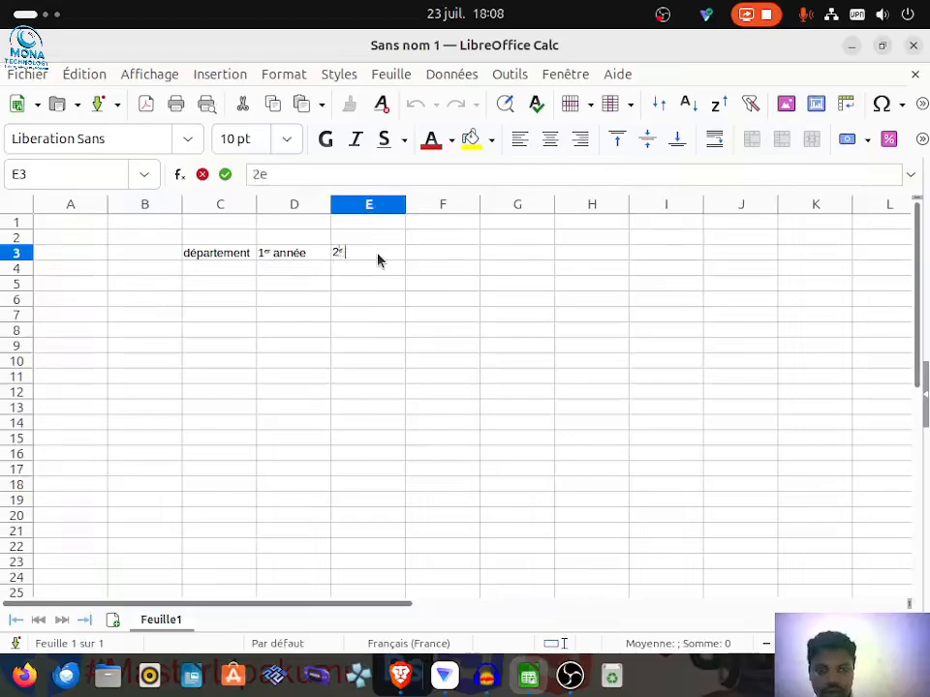
pyautogui.write(' année')
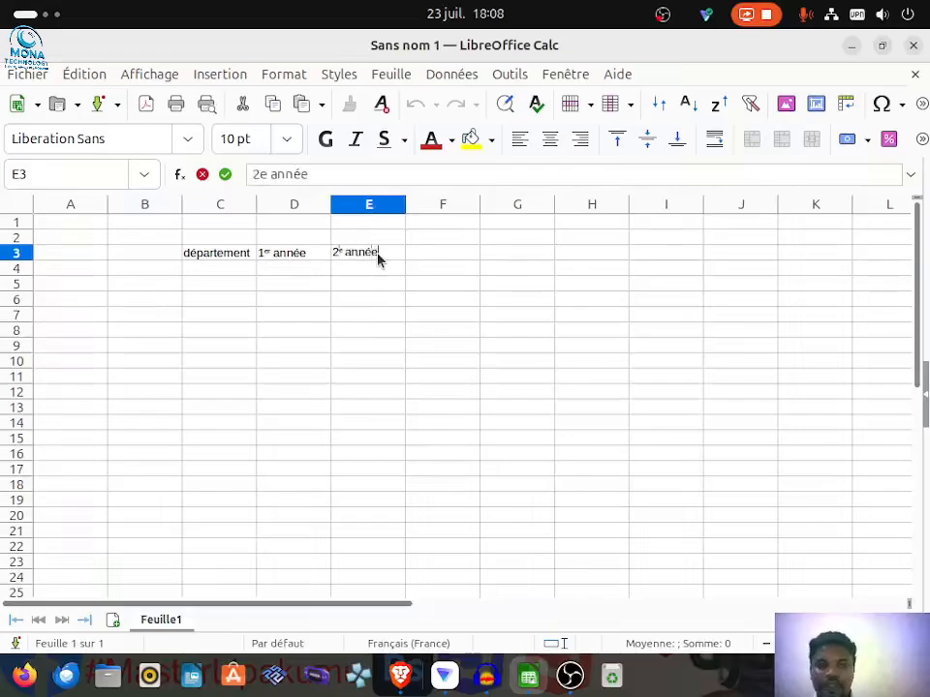
# Step: Enter the heading "Total" in cell F3
pyautogui.click(445, 262)
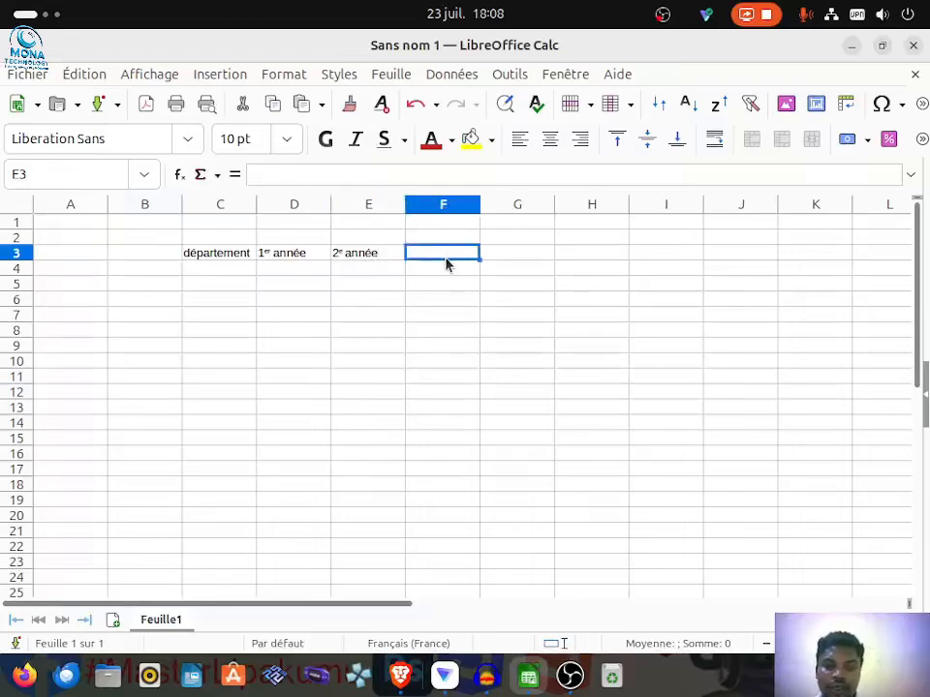
pyautogui.write('To')
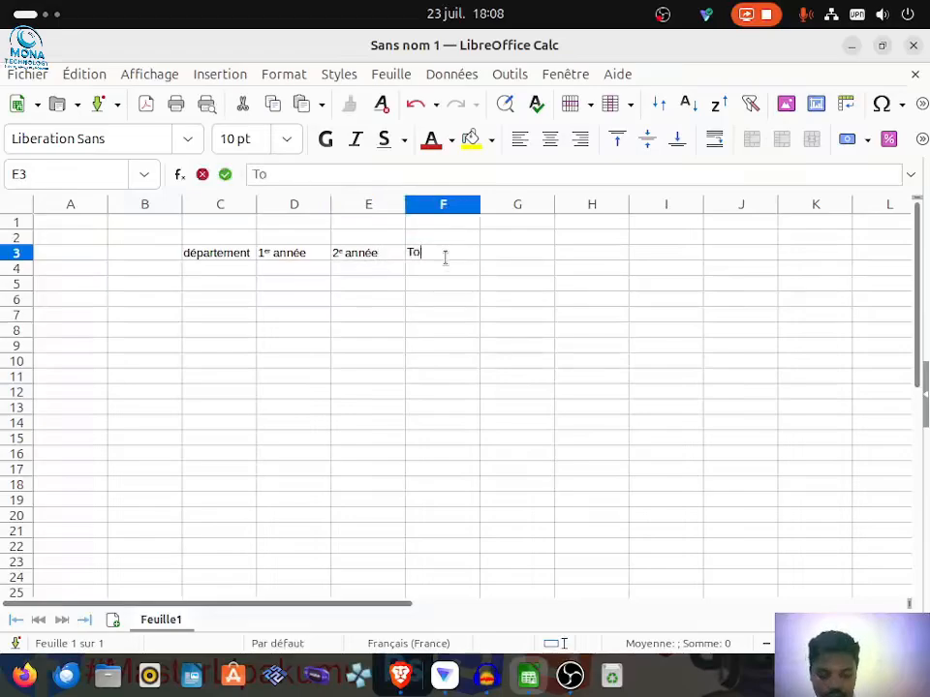
pyautogui.write('ta')
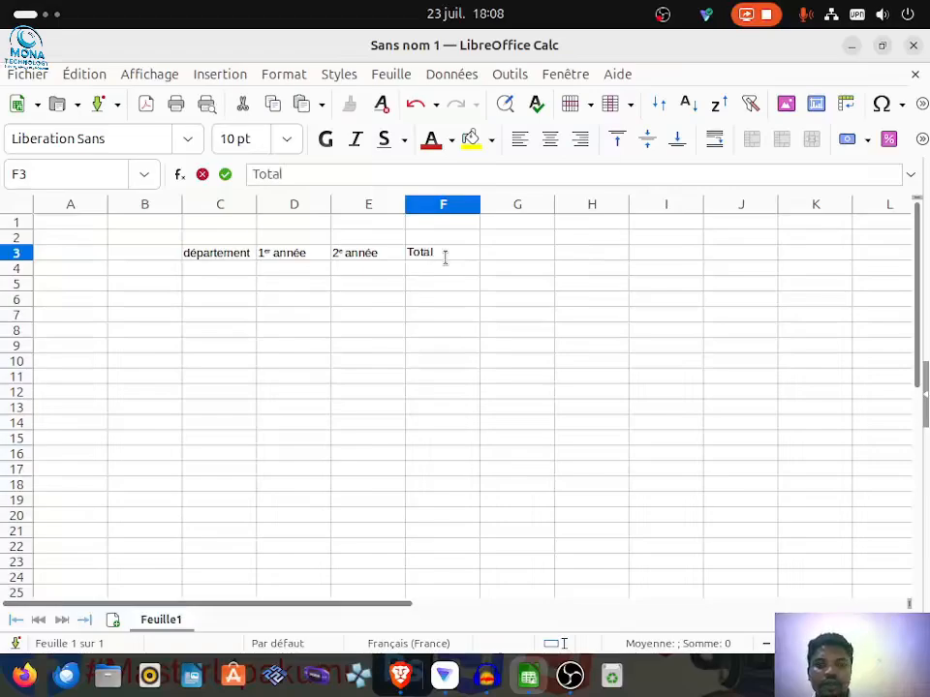
pyautogui.write('l')
# Step: Enter the department names "science" in C4 and "informatique" in C5
pyautogui.click(204, 274)
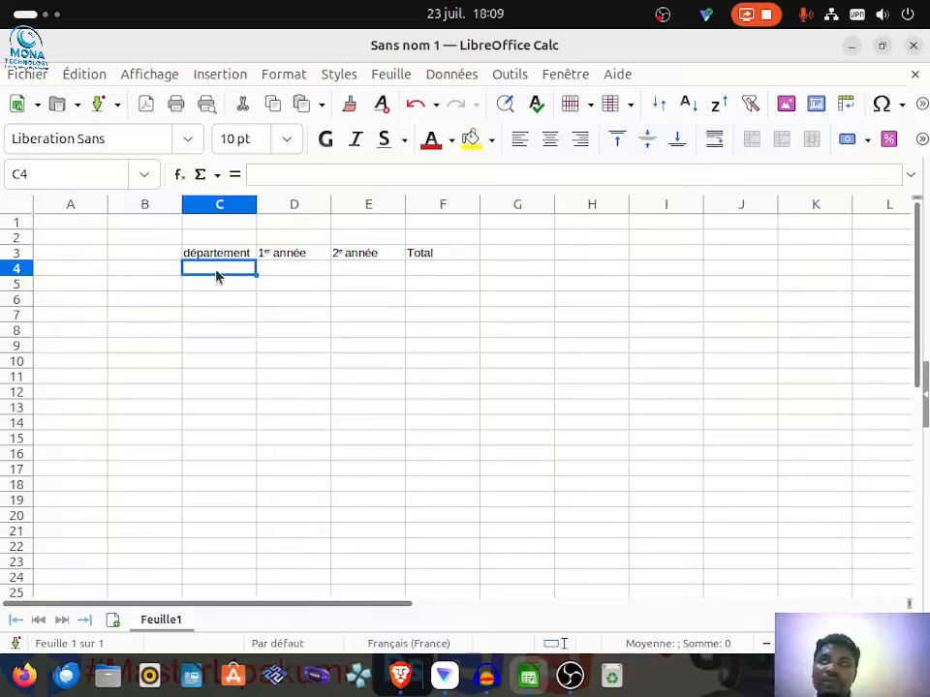
pyautogui.doubleClick(217, 276)
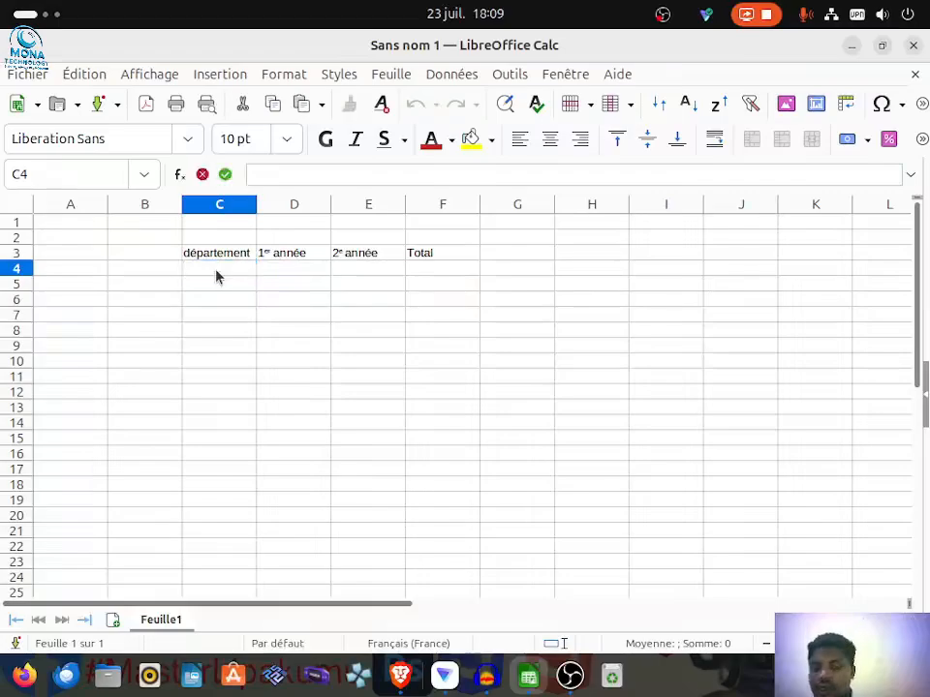
pyautogui.write('science')
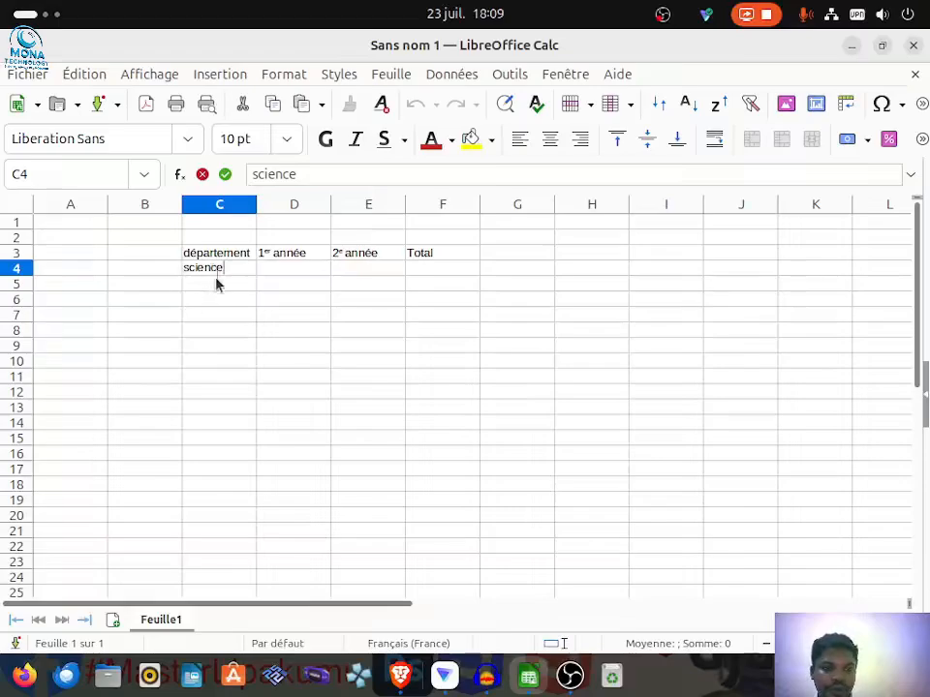
pyautogui.click(211, 285)
pyautogui.doubleClick(211, 283)
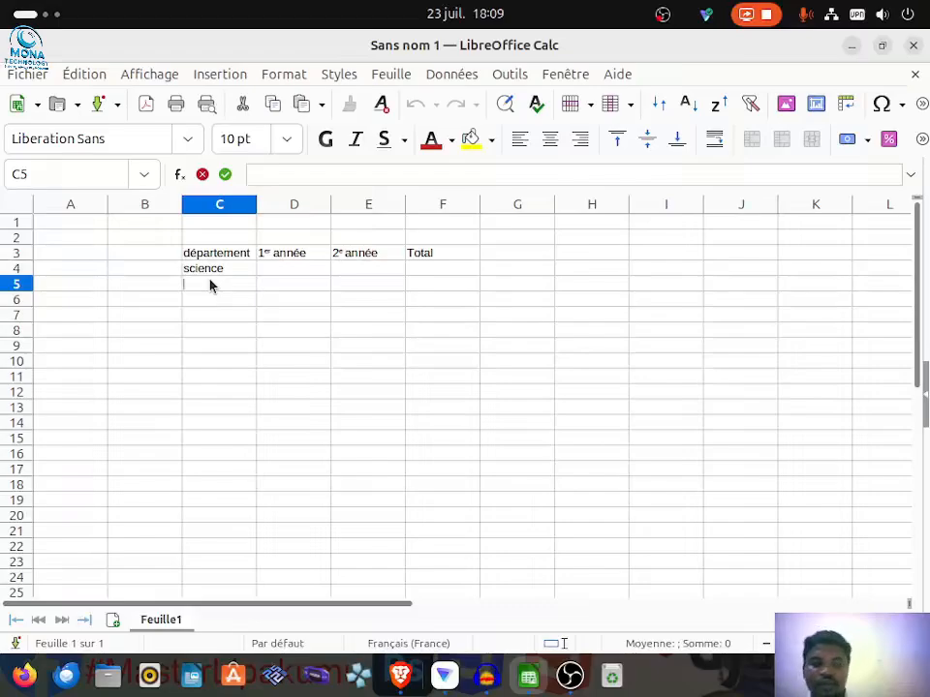
pyautogui.write('inform')
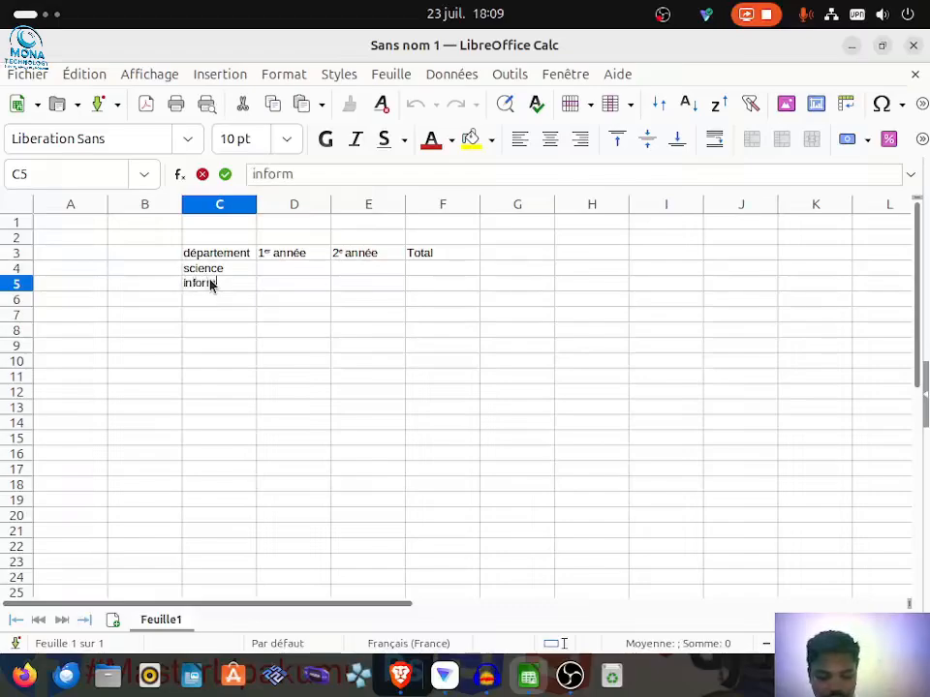
pyautogui.write('atique')
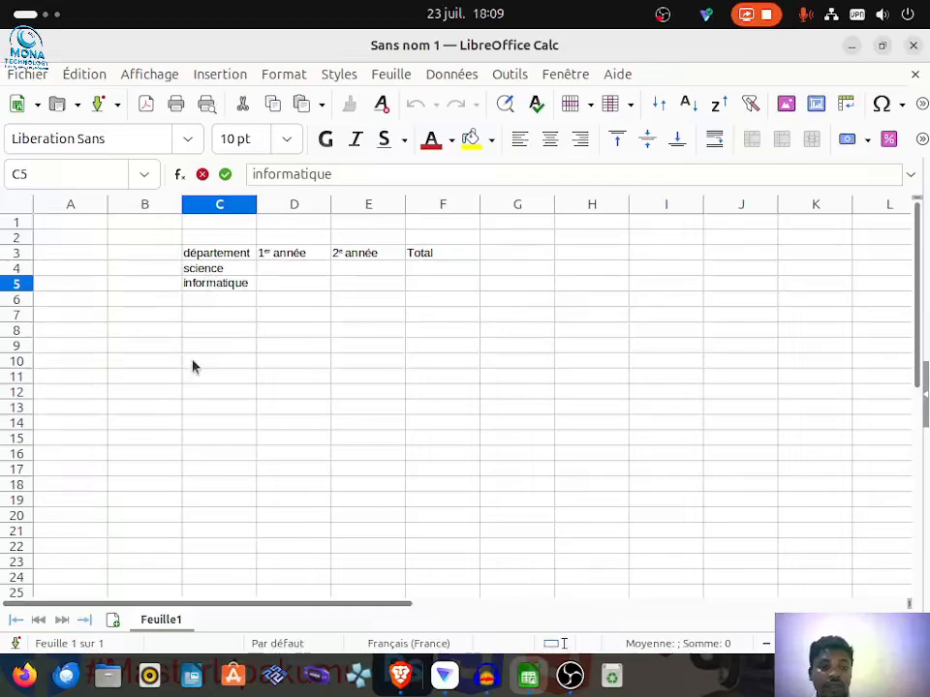
pyautogui.press('Return')
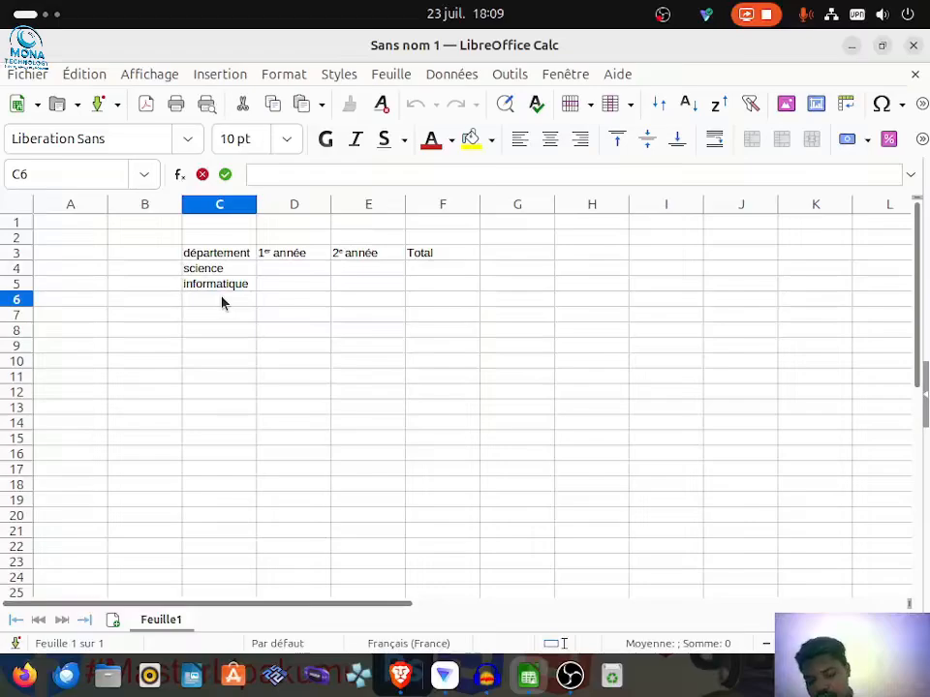
# Step: Enter the department names "comptabilité" in C6 and "mathématique" in C7
pyautogui.write('compta')
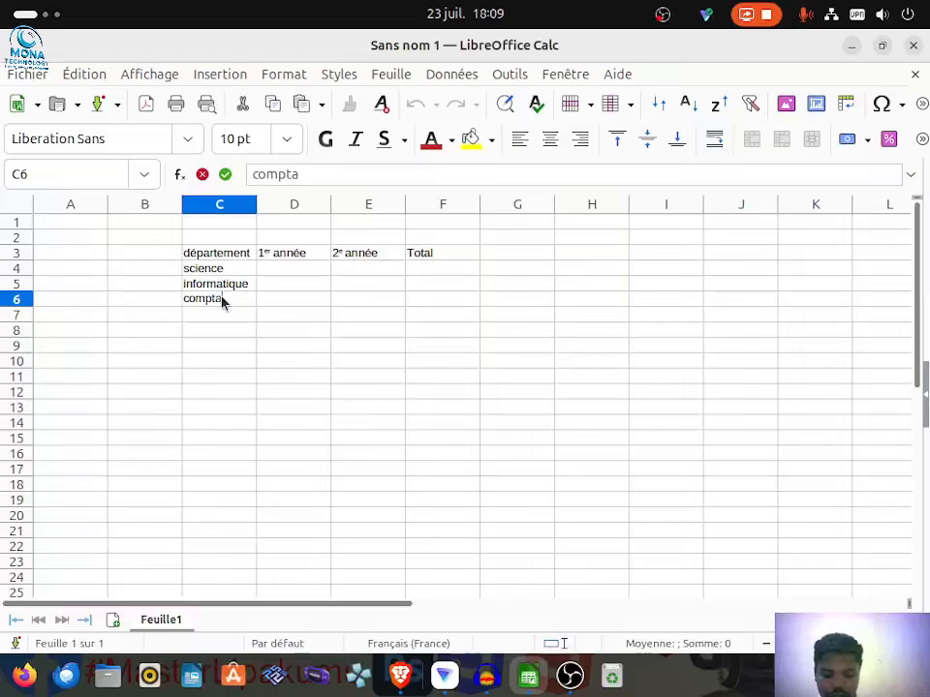
pyautogui.write('bilité')
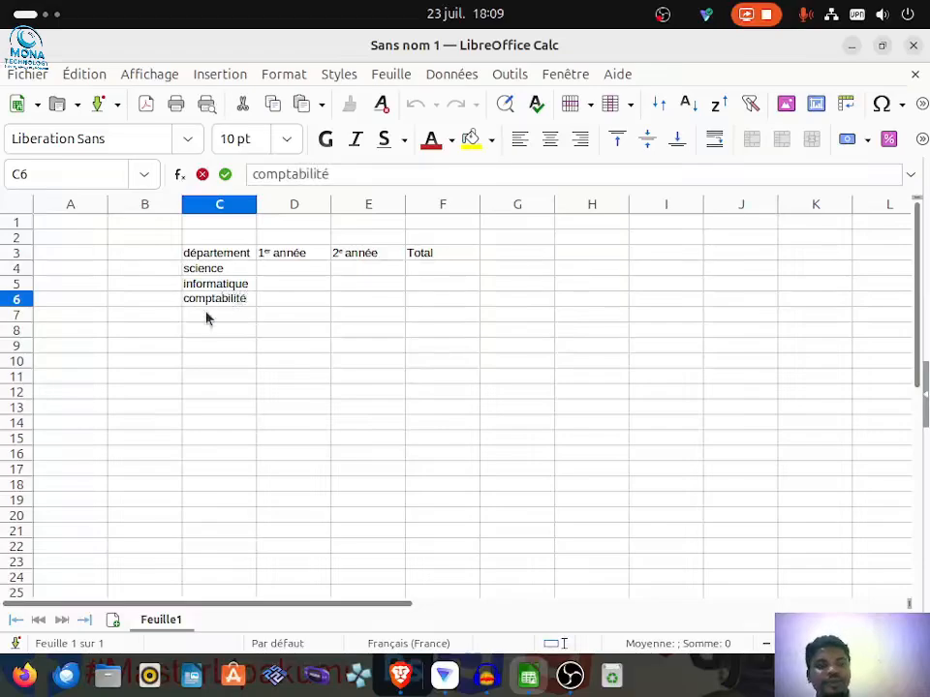
pyautogui.doubleClick(213, 318)
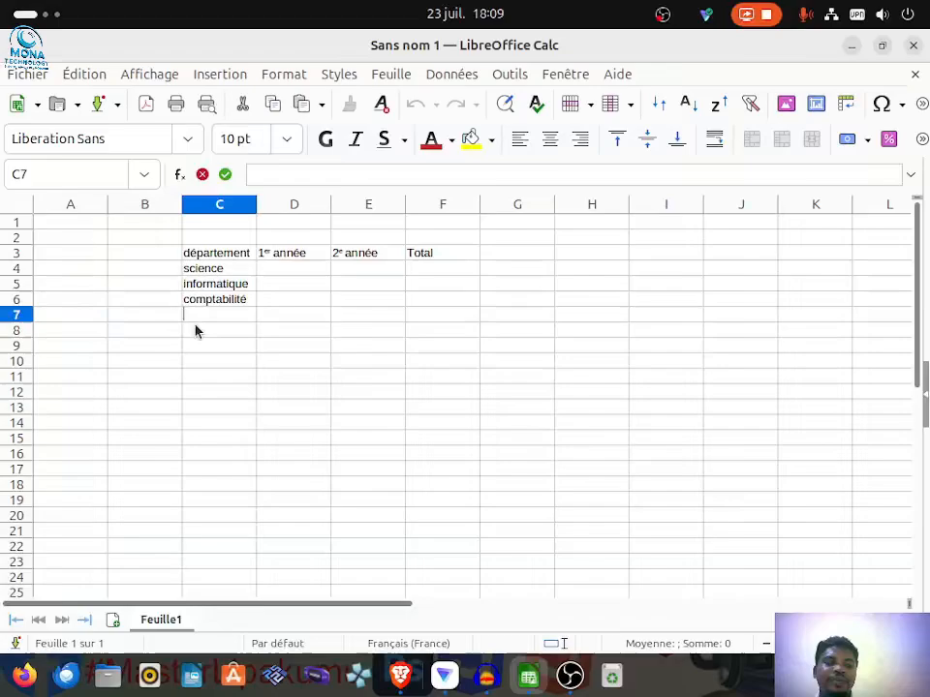
pyautogui.write('math')
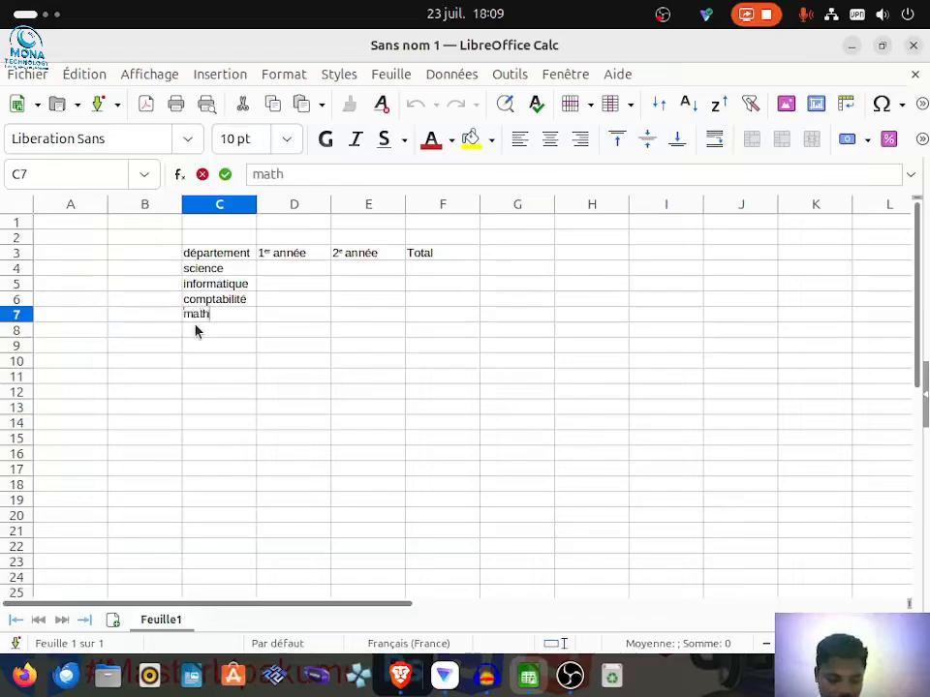
pyautogui.write('ématique')
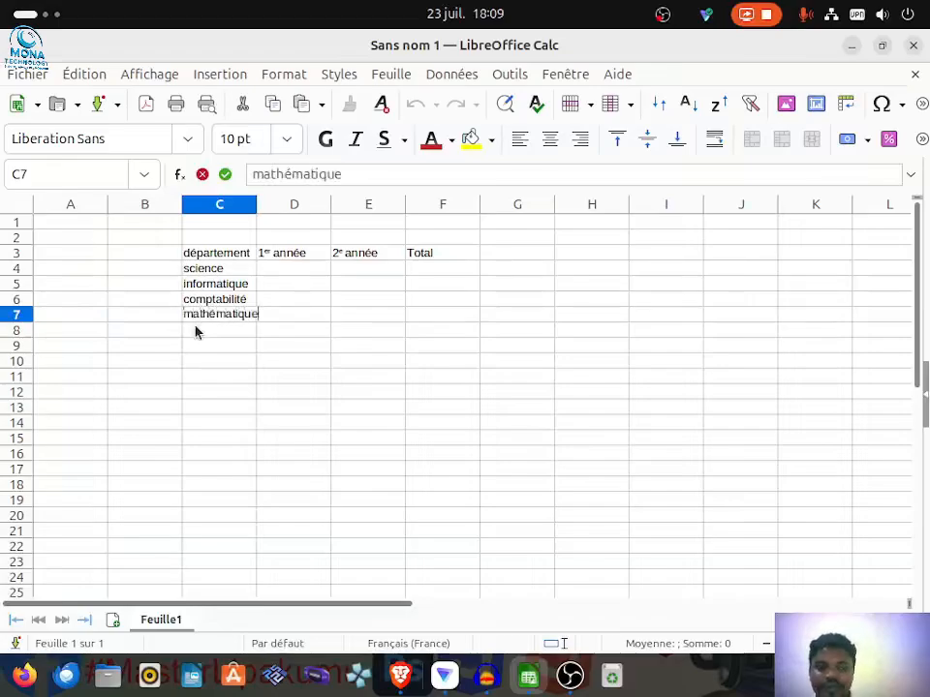
# Step: Widen column C slightly so that "mathématique" fits within it
pyautogui.click(260, 205)
pyautogui.click(249, 207)
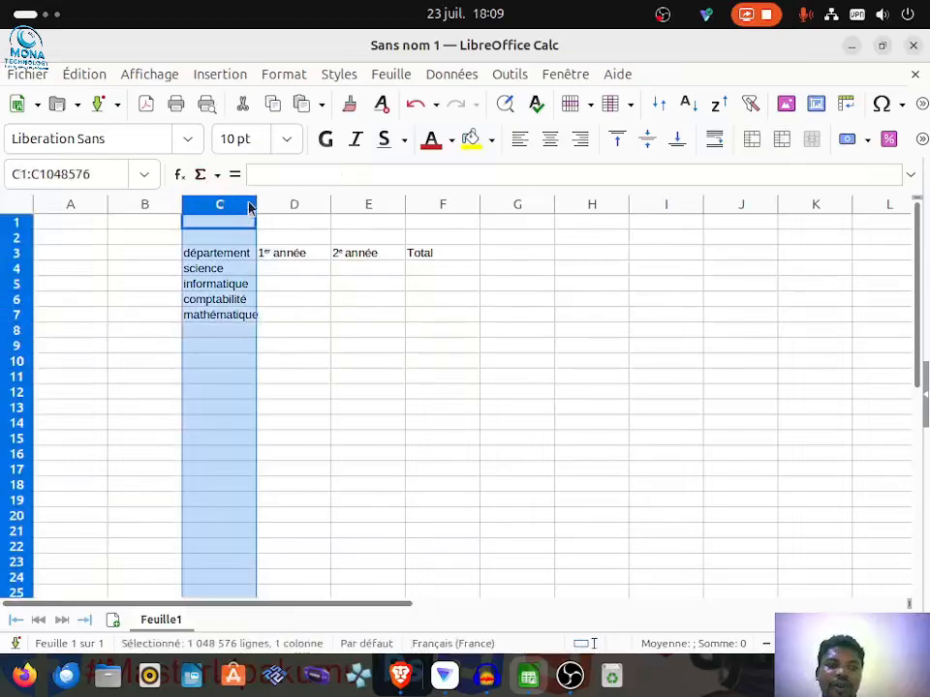
pyautogui.moveTo(257, 204); pyautogui.dragTo(260, 210)
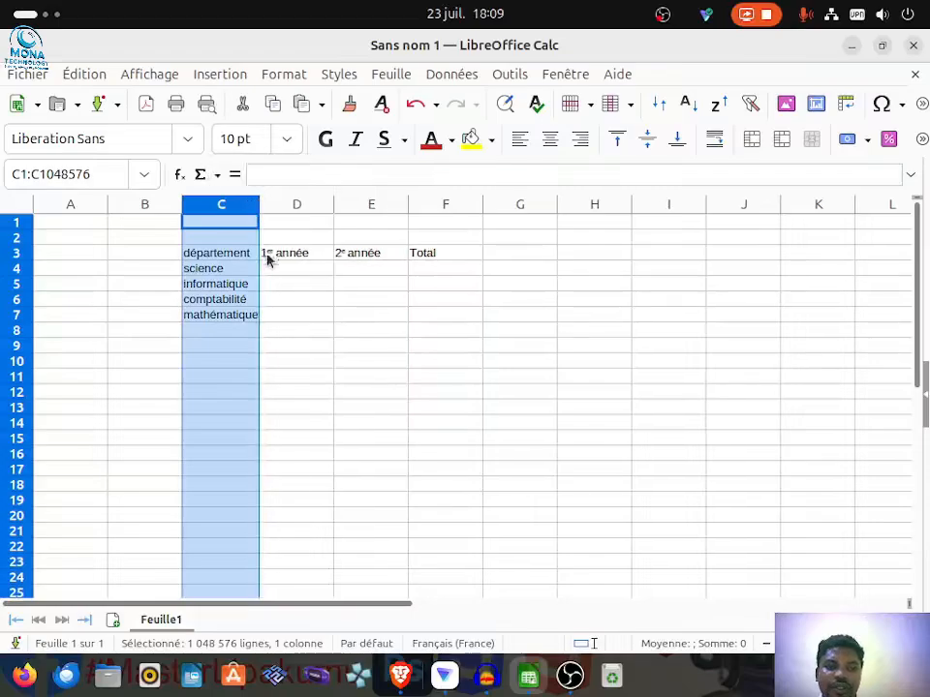
pyautogui.click(238, 331)
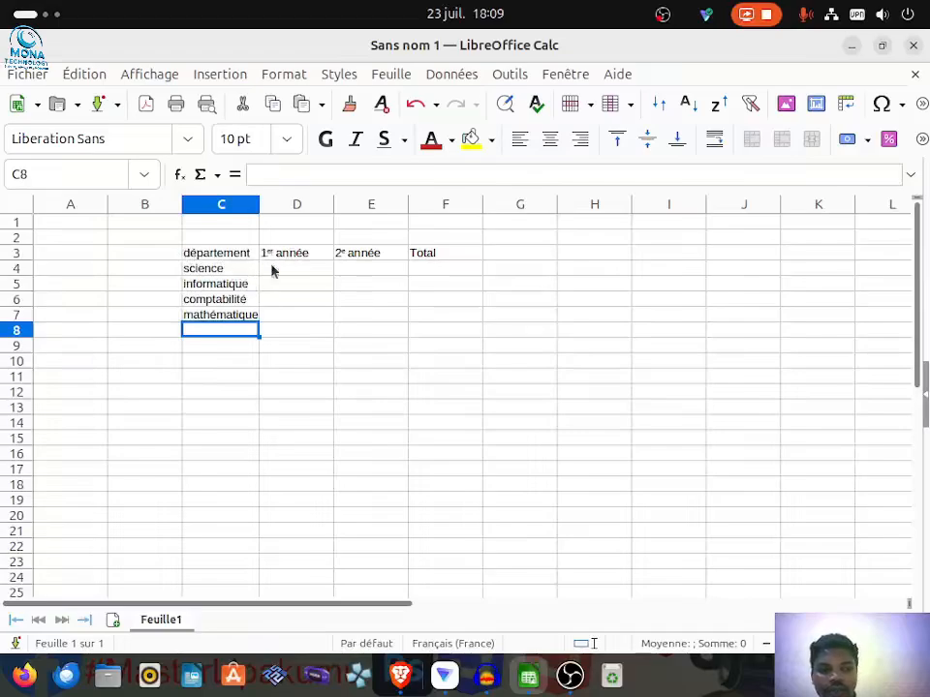
pyautogui.click(217, 255)
pyautogui.click(280, 255)
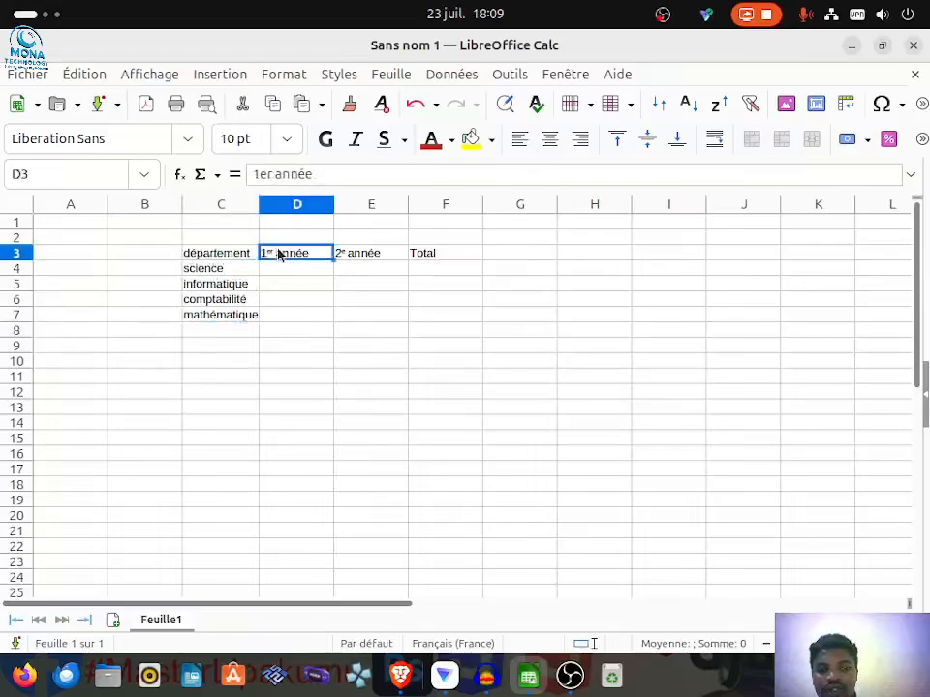
pyautogui.click(397, 257)
pyautogui.click(417, 257)
# Step: Apply borders around and between all cells of the table range C3:F7
pyautogui.click(187, 255)
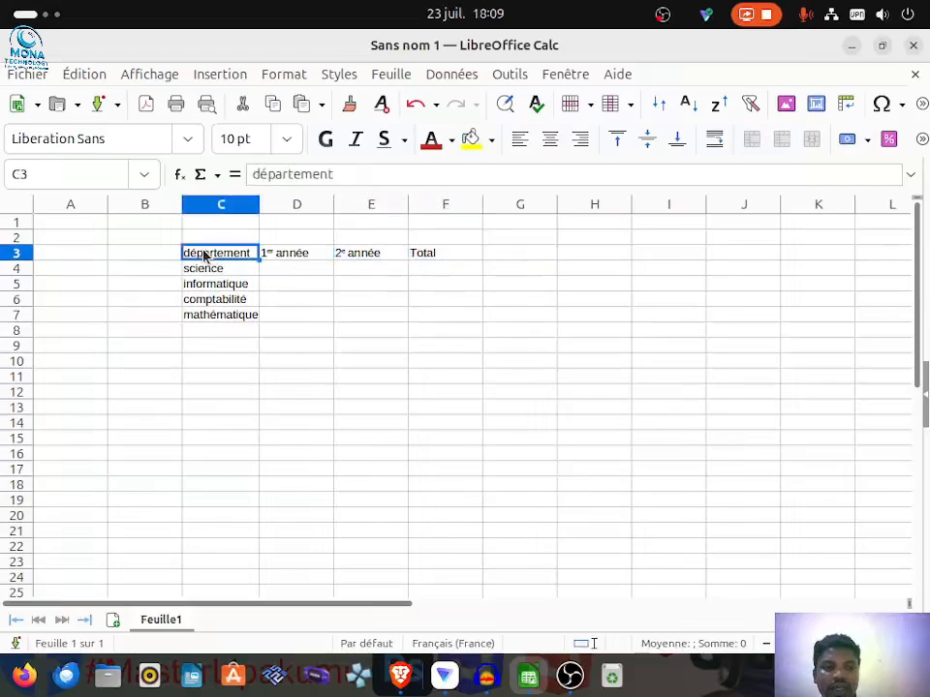
pyautogui.moveTo(187, 255); pyautogui.dragTo(430, 314)
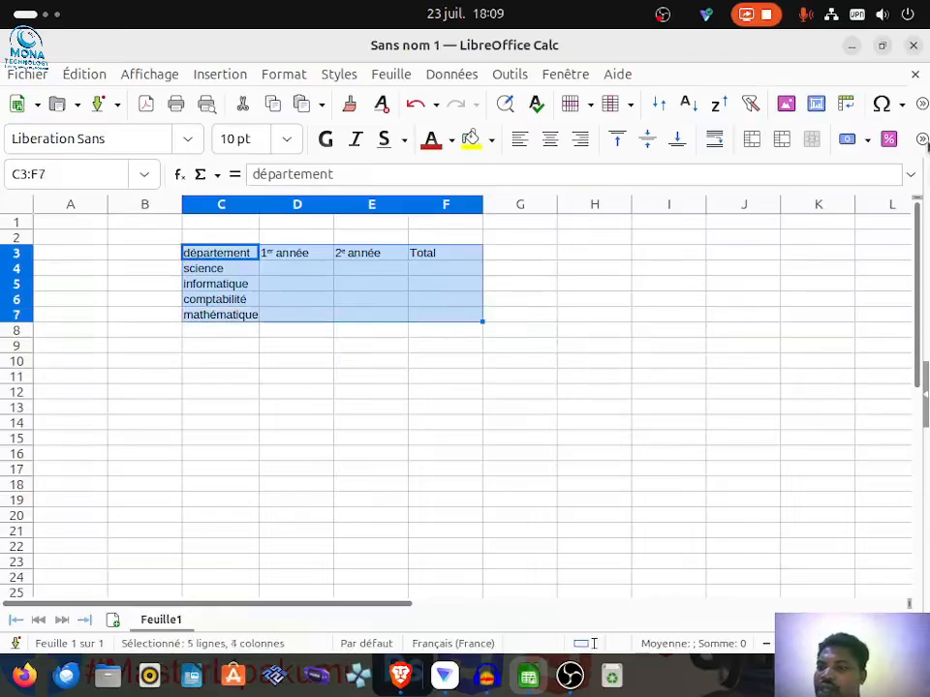
pyautogui.click(922, 139)
pyautogui.click(830, 245)
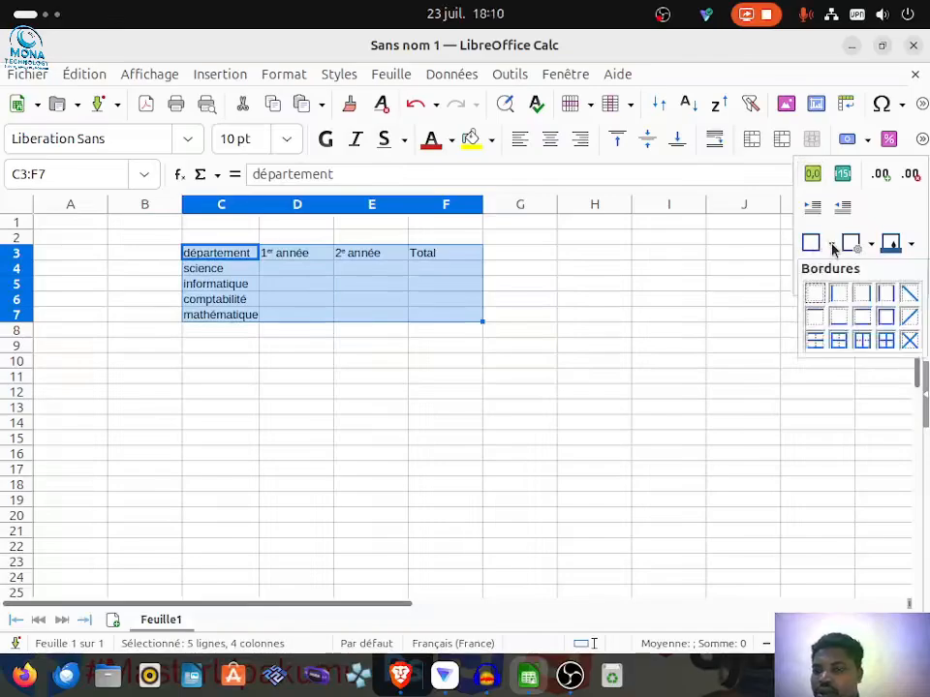
pyautogui.click(886, 340)
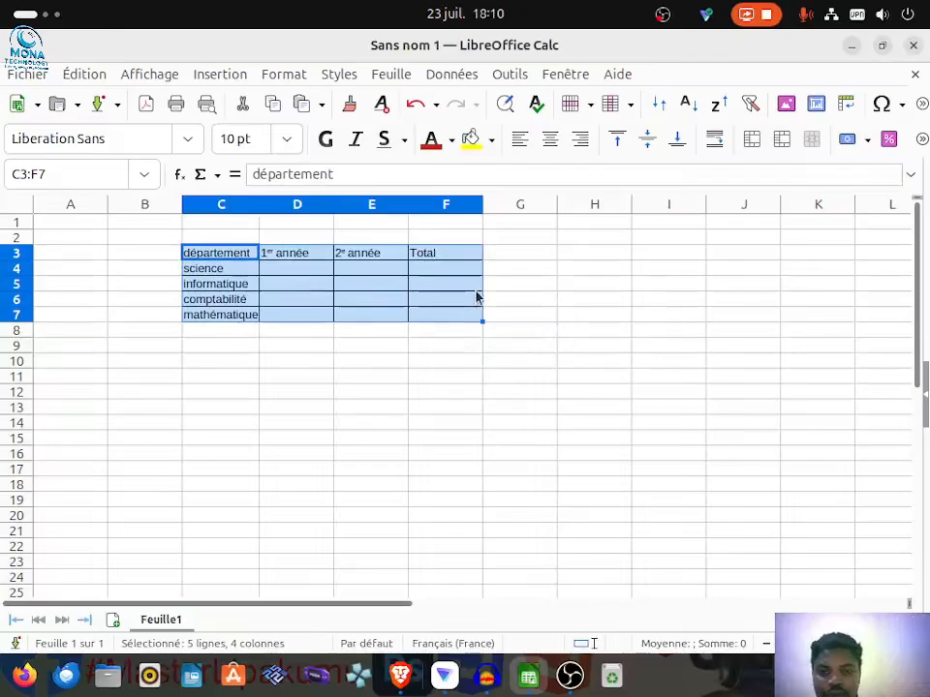
pyautogui.click(474, 287)
pyautogui.click(325, 300)
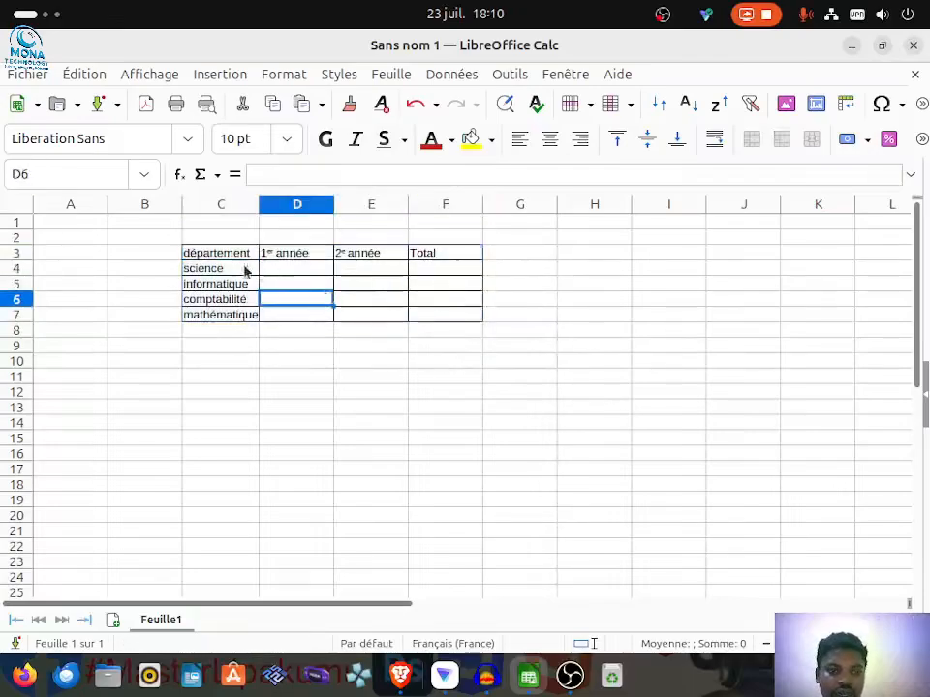
# Step: Fill the header row cells C3:F3 with a medium green background colour
pyautogui.moveTo(207, 257); pyautogui.dragTo(432, 257)
pyautogui.click(493, 143)
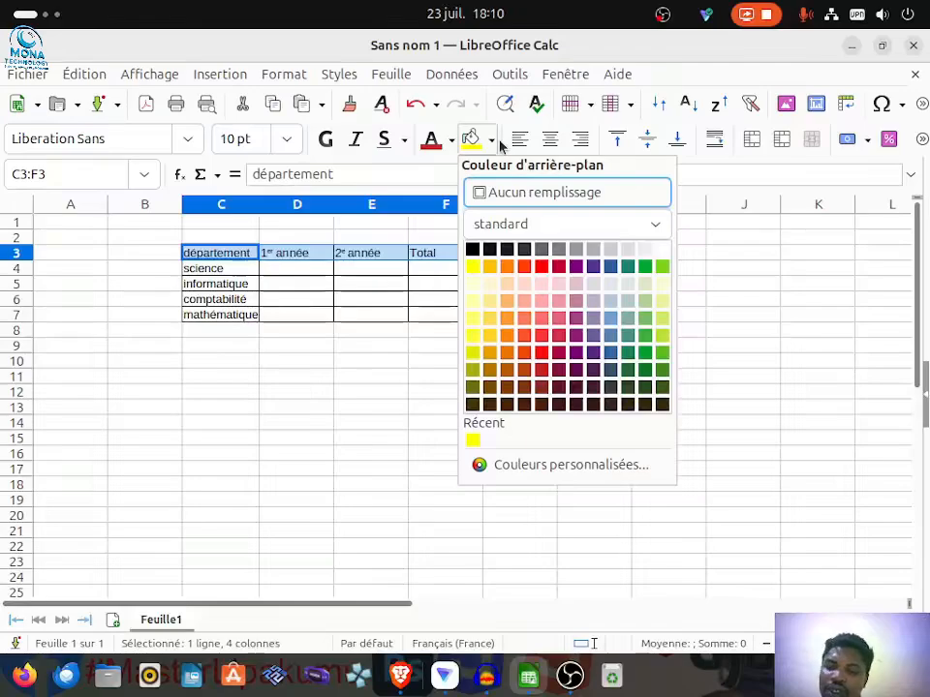
pyautogui.click(646, 327)
# Step: Fill the department name cells C4:C7 with a light yellow background colour
pyautogui.click(230, 273)
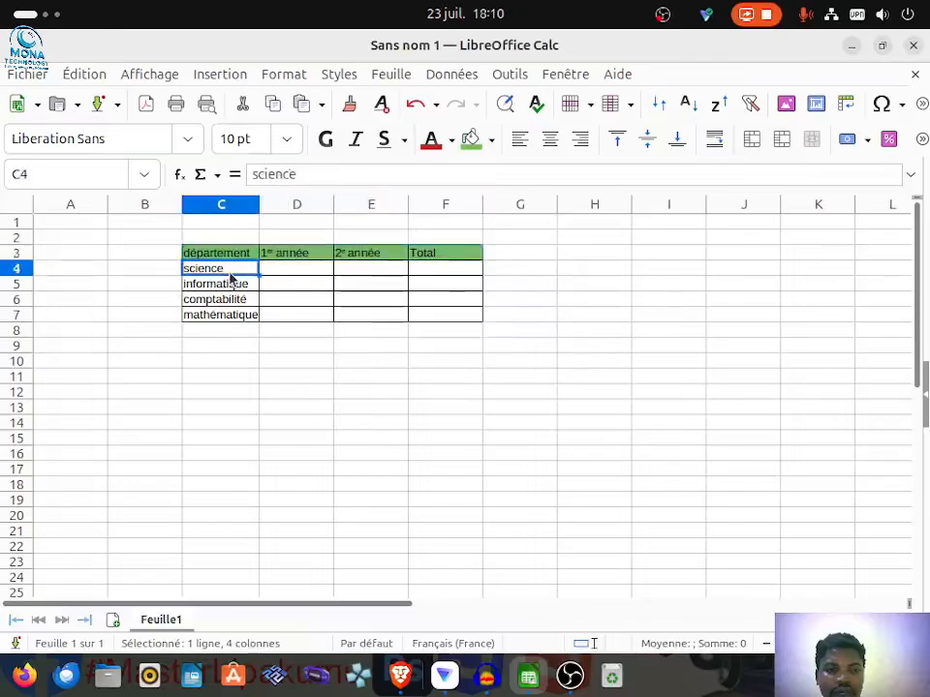
pyautogui.moveTo(230, 273); pyautogui.dragTo(247, 314)
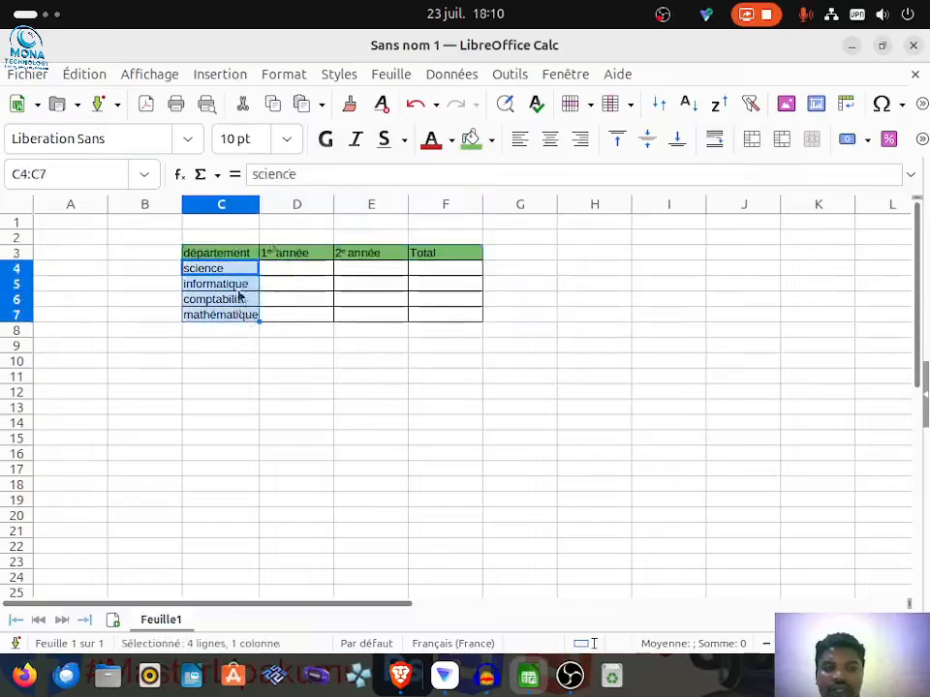
pyautogui.click(491, 141)
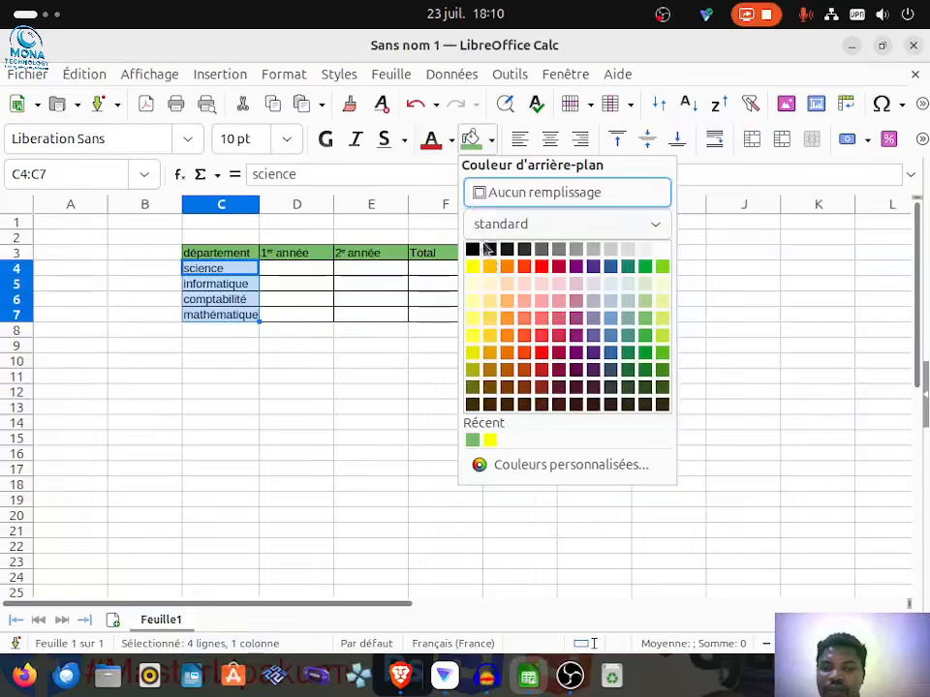
pyautogui.click(473, 302)
pyautogui.click(304, 288)
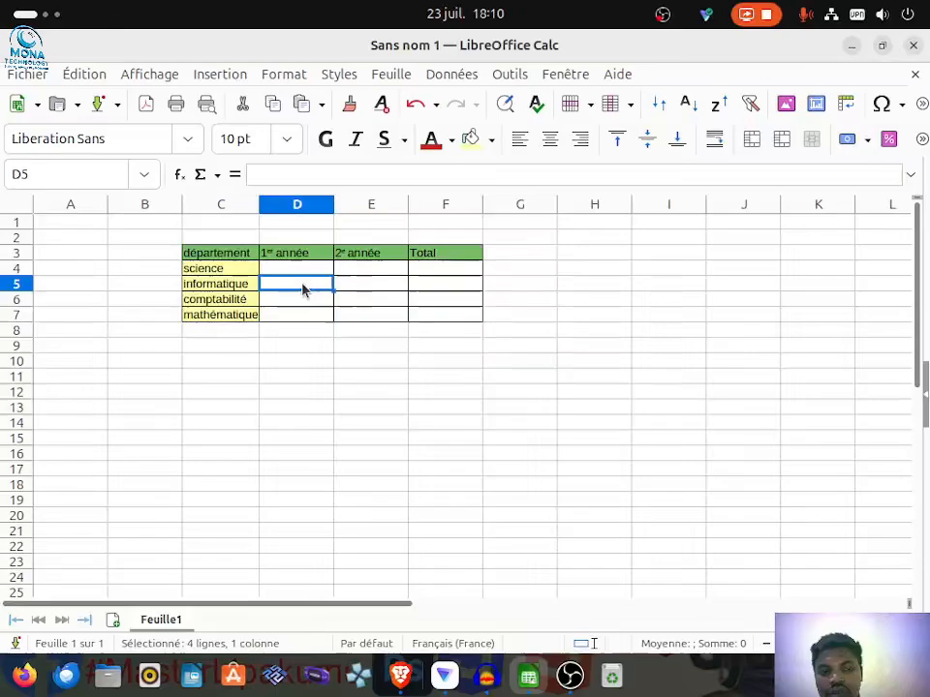
pyautogui.click(199, 362)
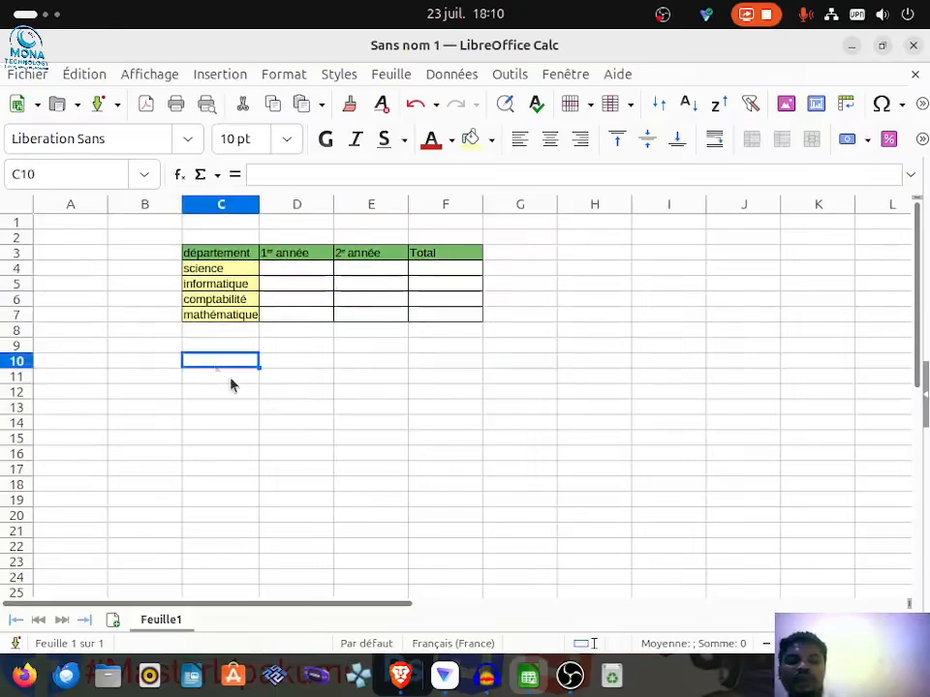
# Step: Enter the first-year figures 45 for science in D4 and 80 for informatique in D5
pyautogui.click(294, 274)
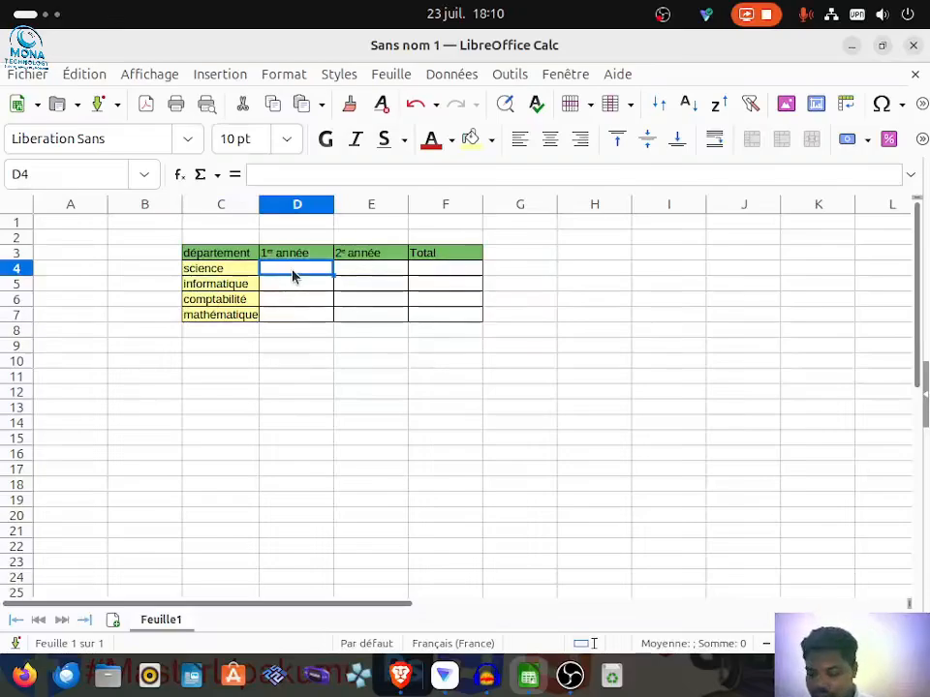
pyautogui.doubleClick(294, 276)
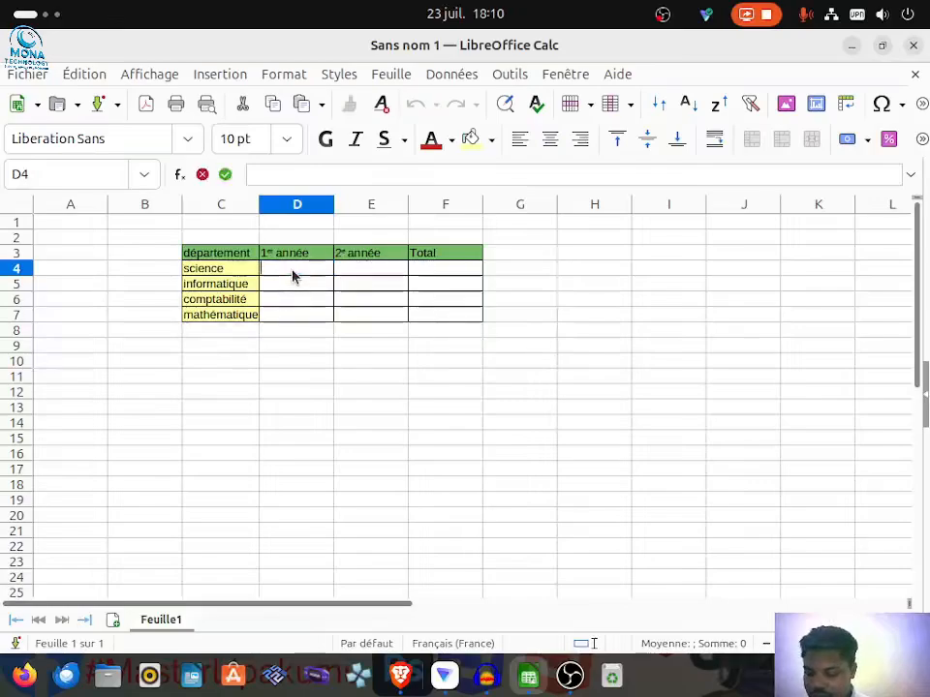
pyautogui.write('45')
pyautogui.doubleClick(298, 285)
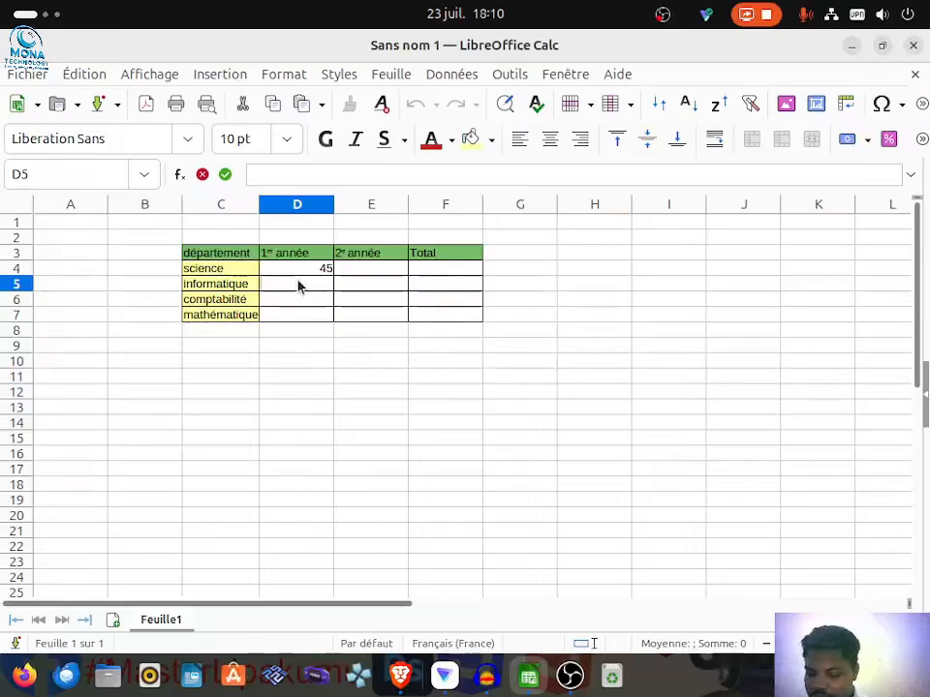
pyautogui.write('80')
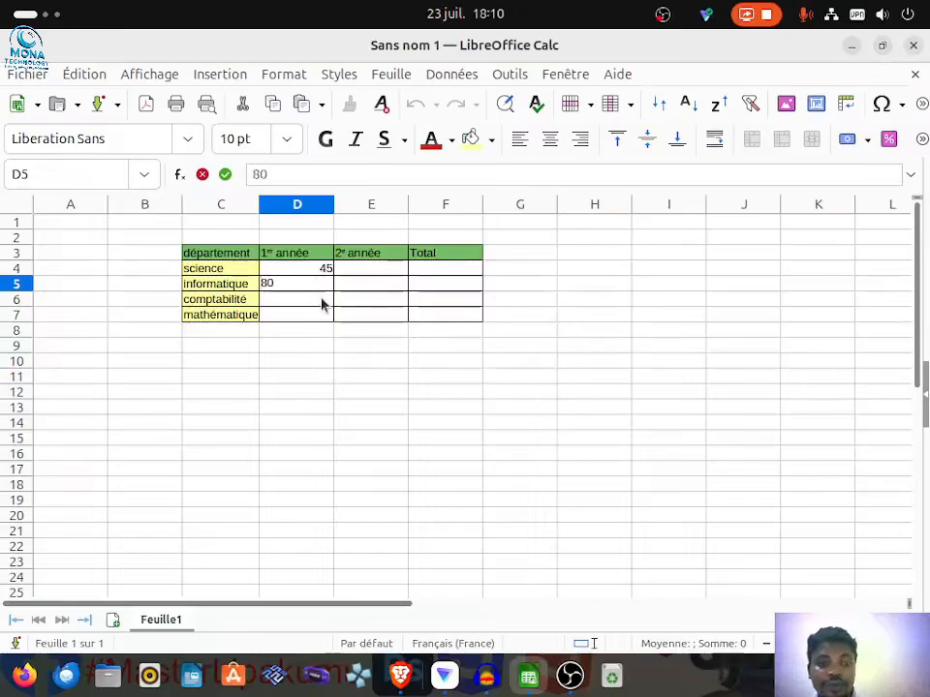
# Step: Enter the first-year figures 105 for comptabilité in D6 and 20 for mathématique in D7
pyautogui.doubleClick(321, 301)
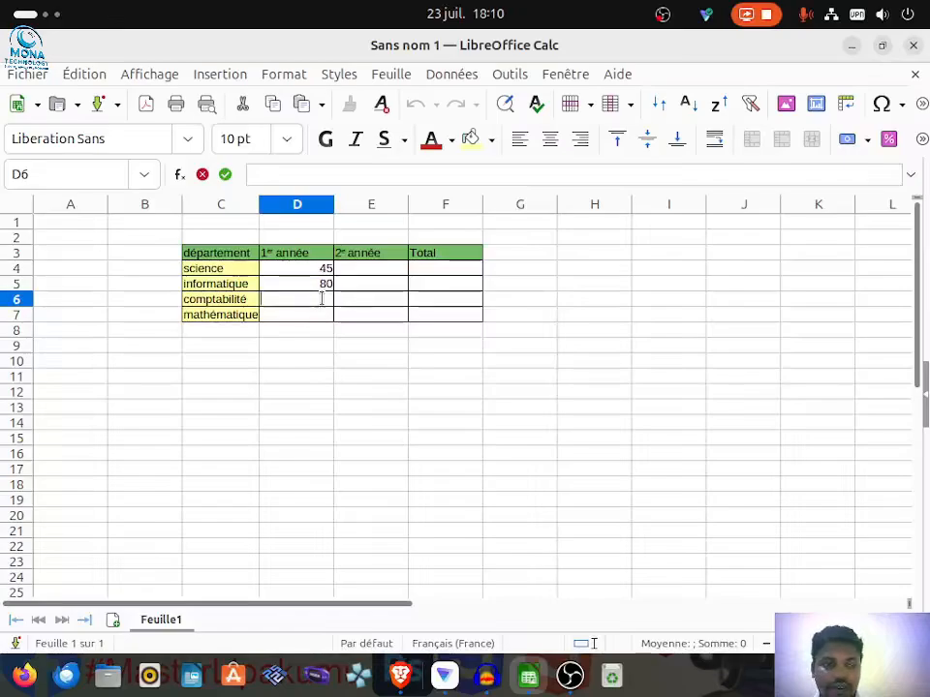
pyautogui.write('22')
pyautogui.press('BackSpace')
pyautogui.press('BackSpace')
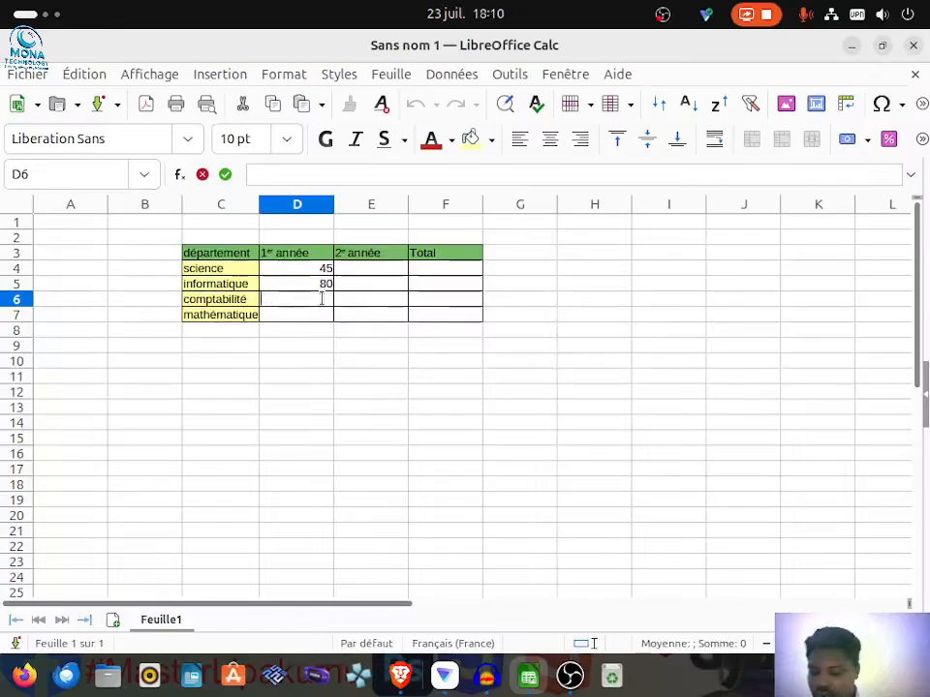
pyautogui.write('105')
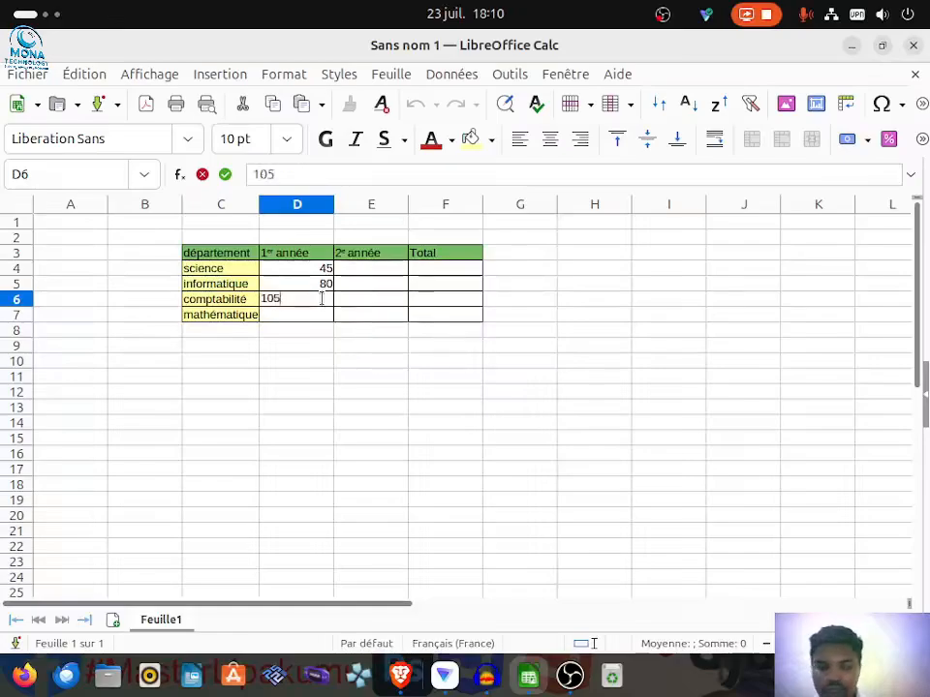
pyautogui.click(316, 316)
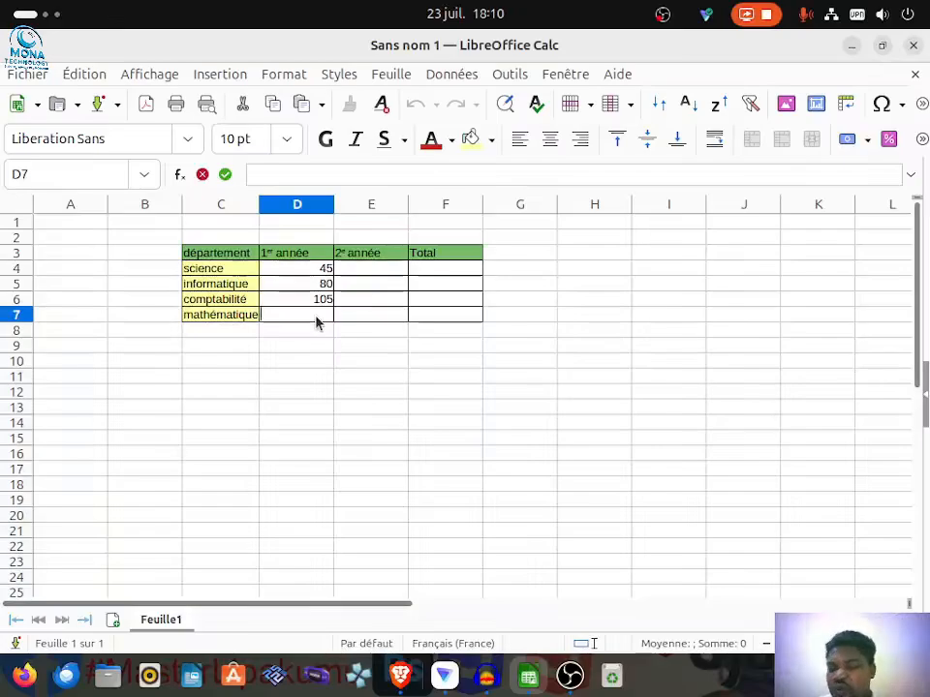
pyautogui.write('20')
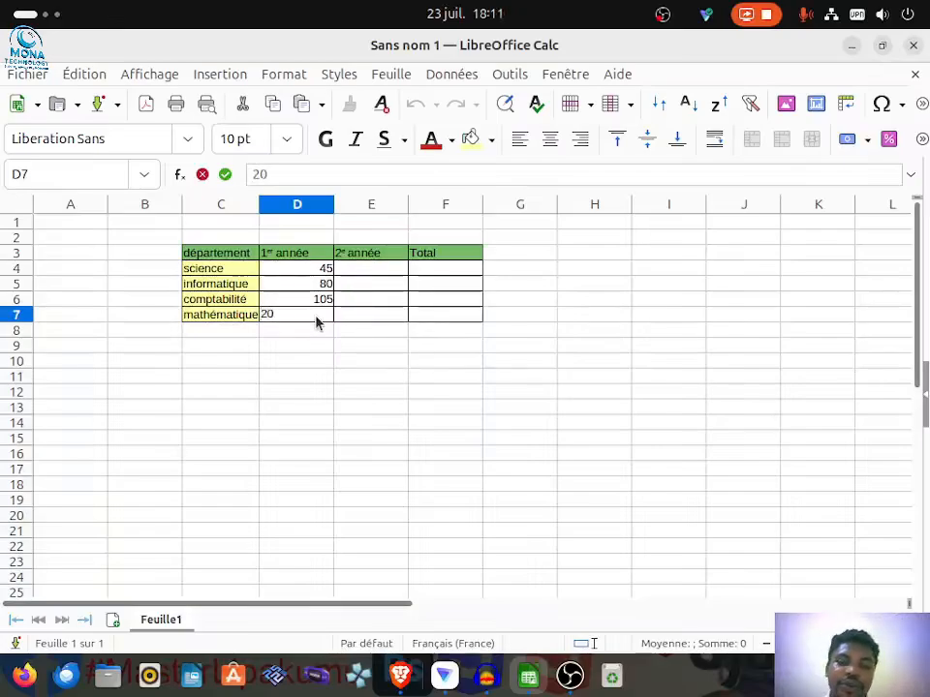
# Step: Enter the second-year figures 92 for science in E4 and 150 for informatique in E5
pyautogui.click(369, 271)
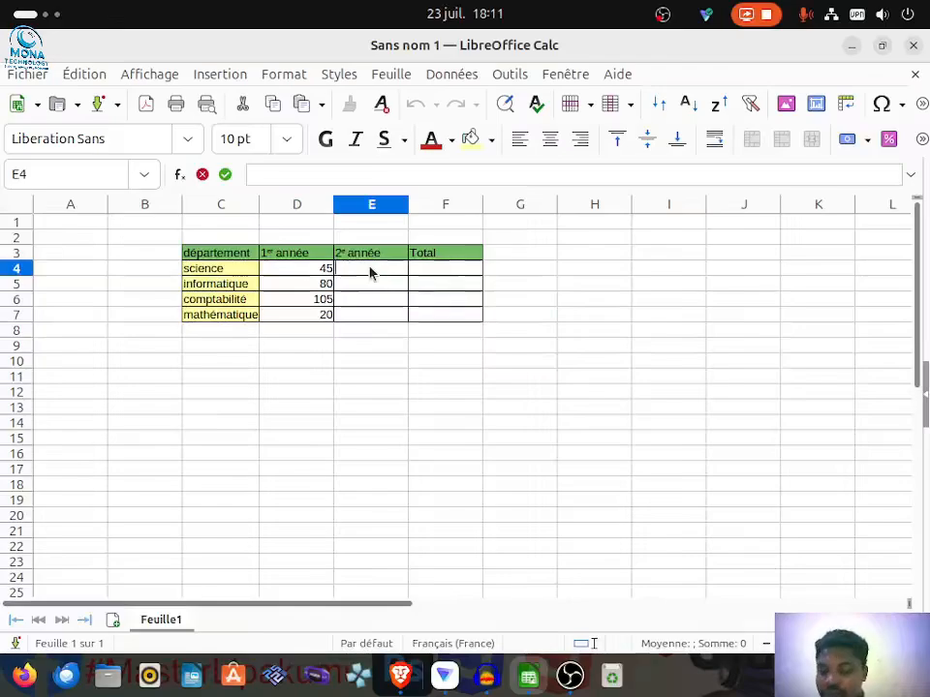
pyautogui.write('9')
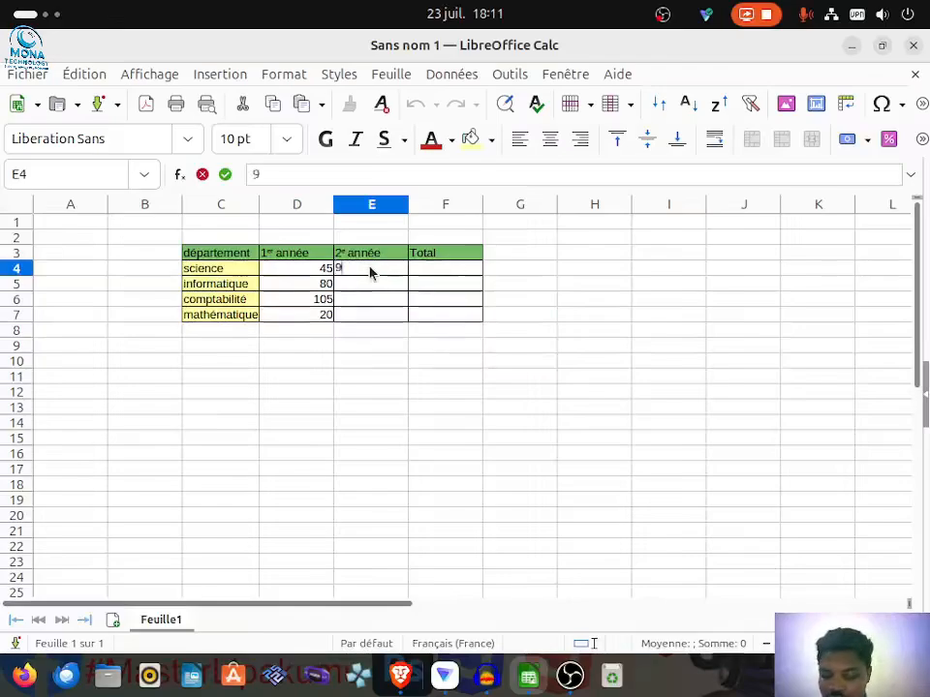
pyautogui.write('2')
pyautogui.click(383, 290)
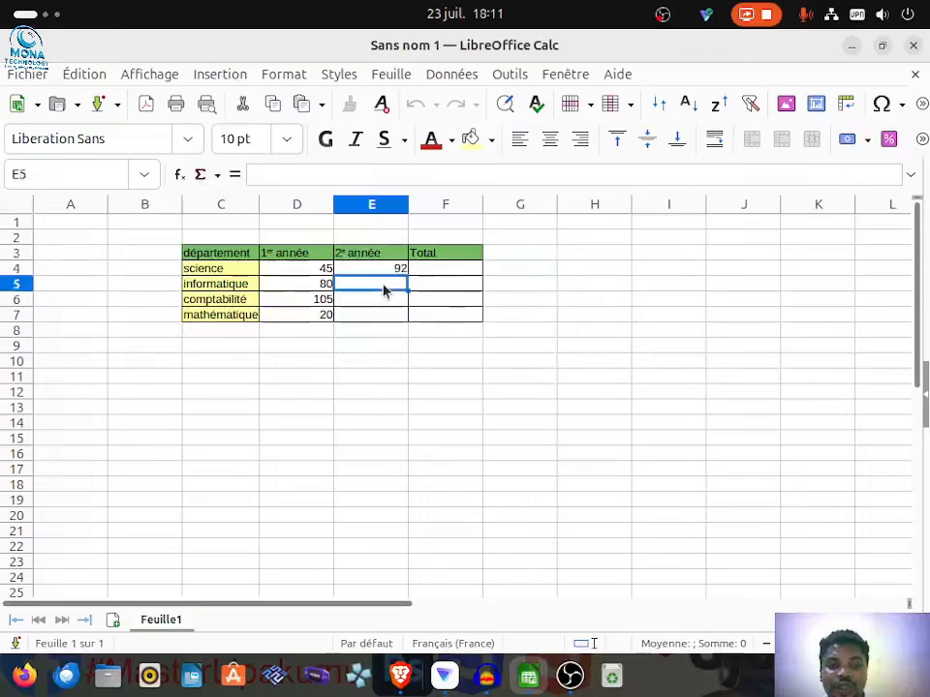
pyautogui.doubleClick(384, 289)
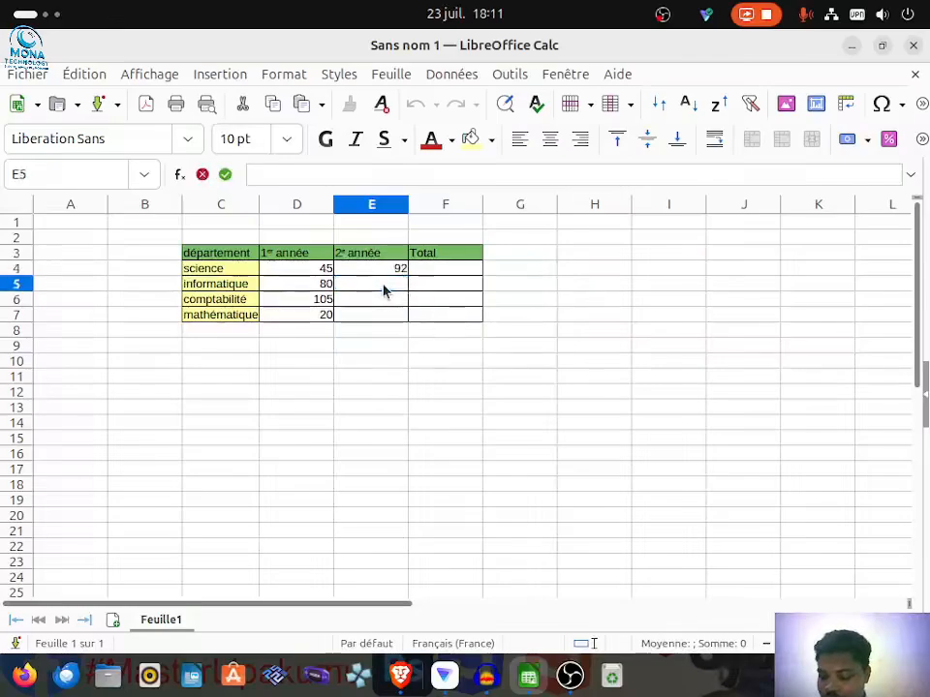
pyautogui.write('10')
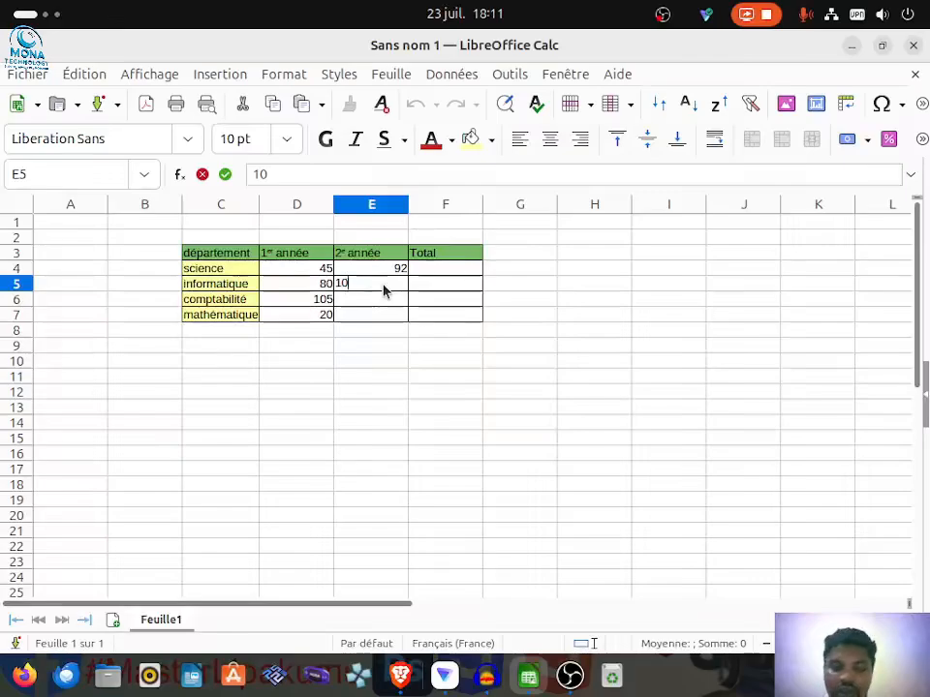
pyautogui.press('BackSpace')
pyautogui.press('BackSpace')
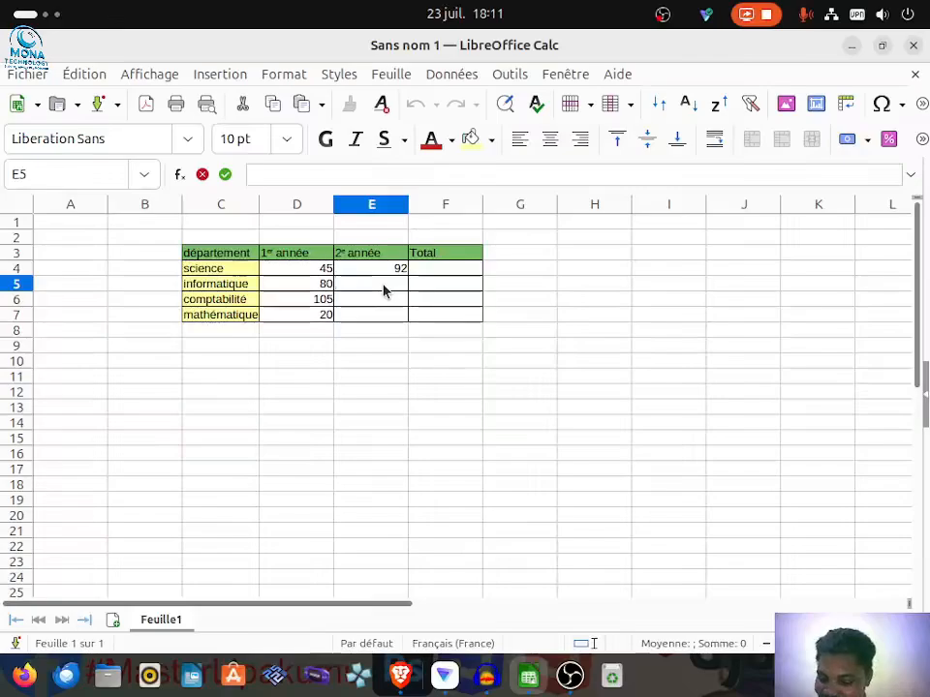
pyautogui.write('150')
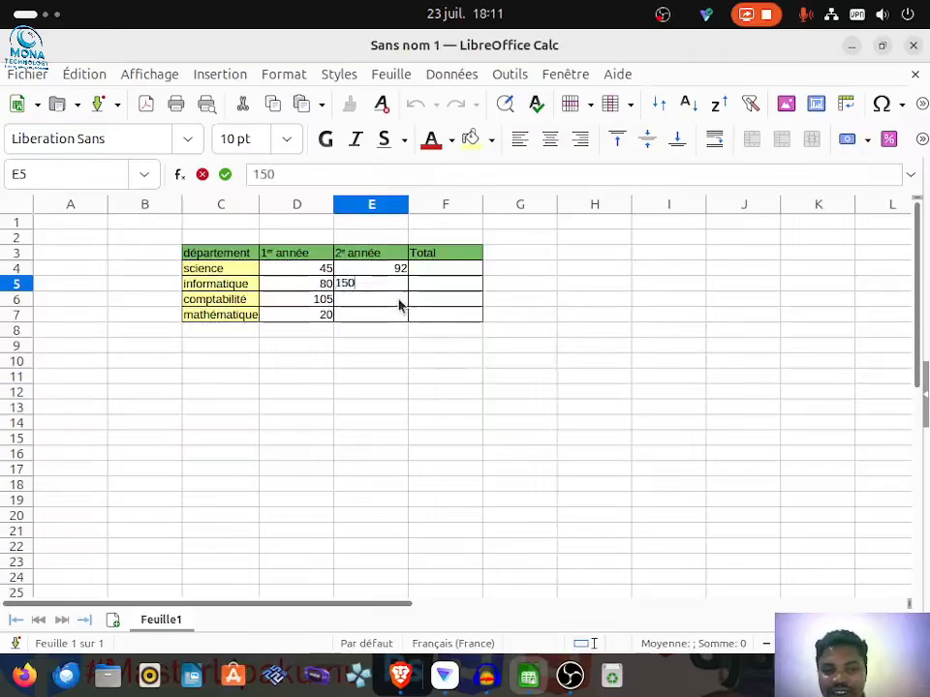
# Step: Enter the second-year figures 56 for comptabilité in E6 and 15 for mathématique in E7
pyautogui.doubleClick(393, 298)
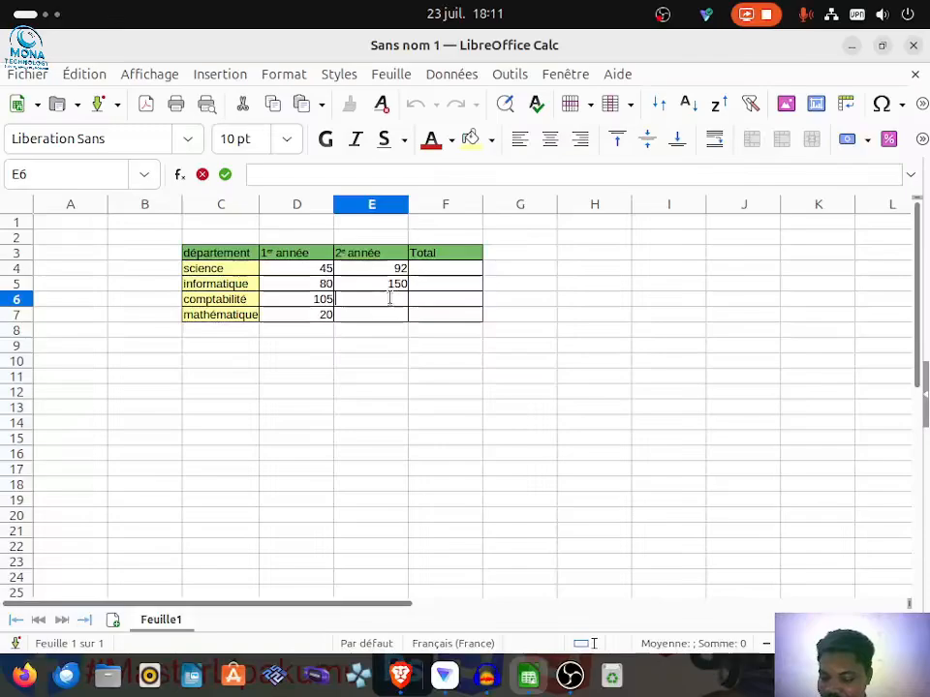
pyautogui.write('56')
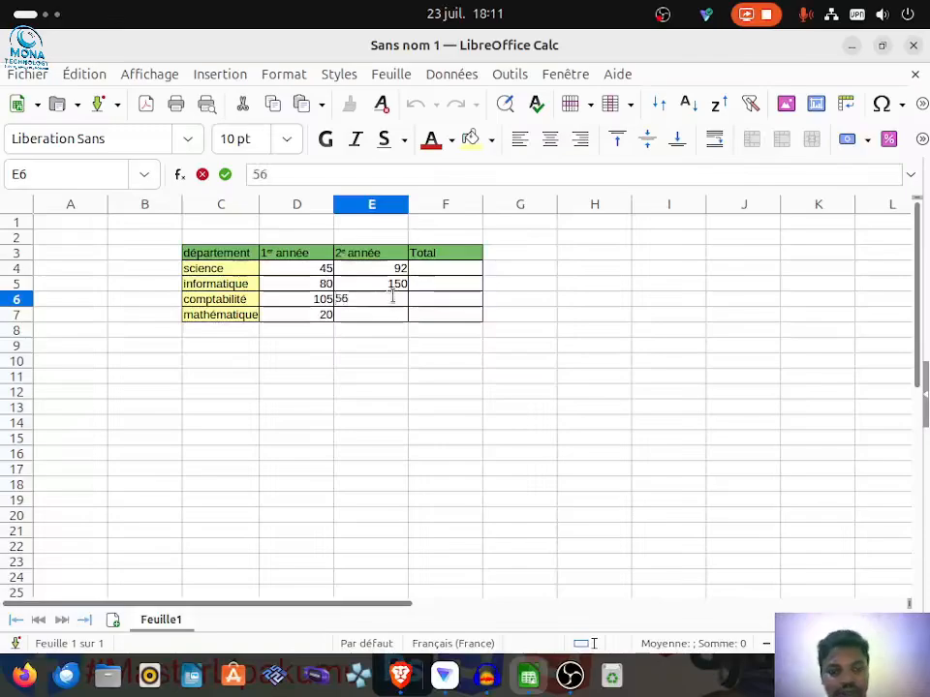
pyautogui.click(401, 316)
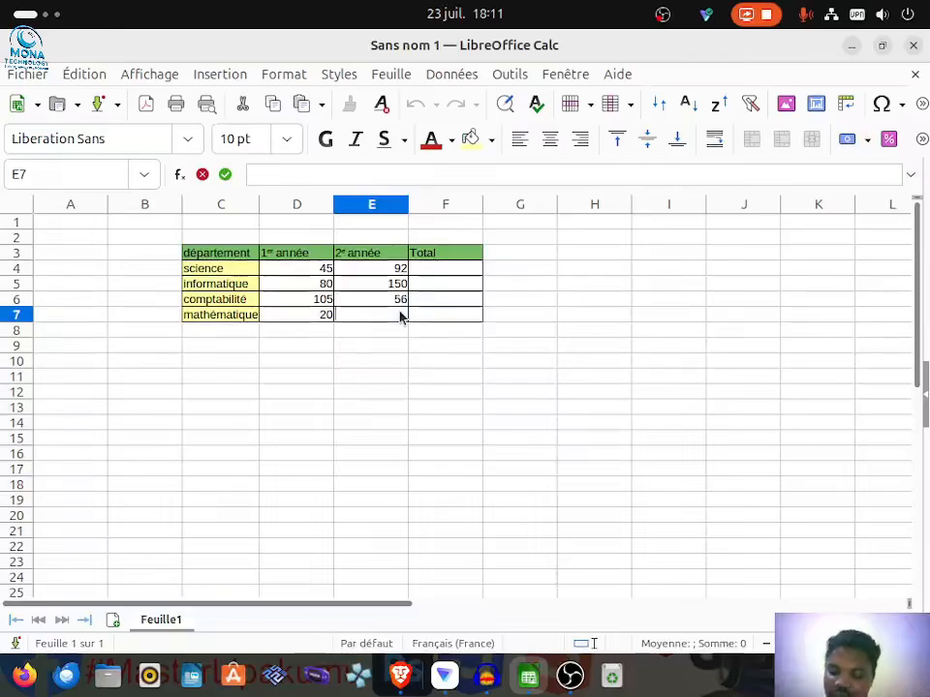
pyautogui.write('15')
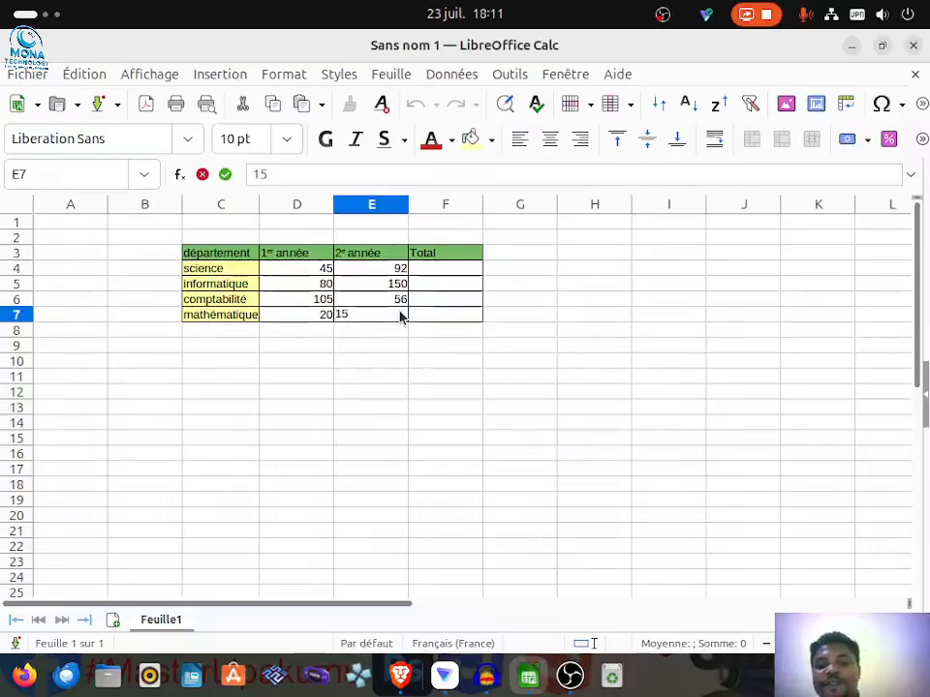
pyautogui.press('Return')
pyautogui.click(300, 275)
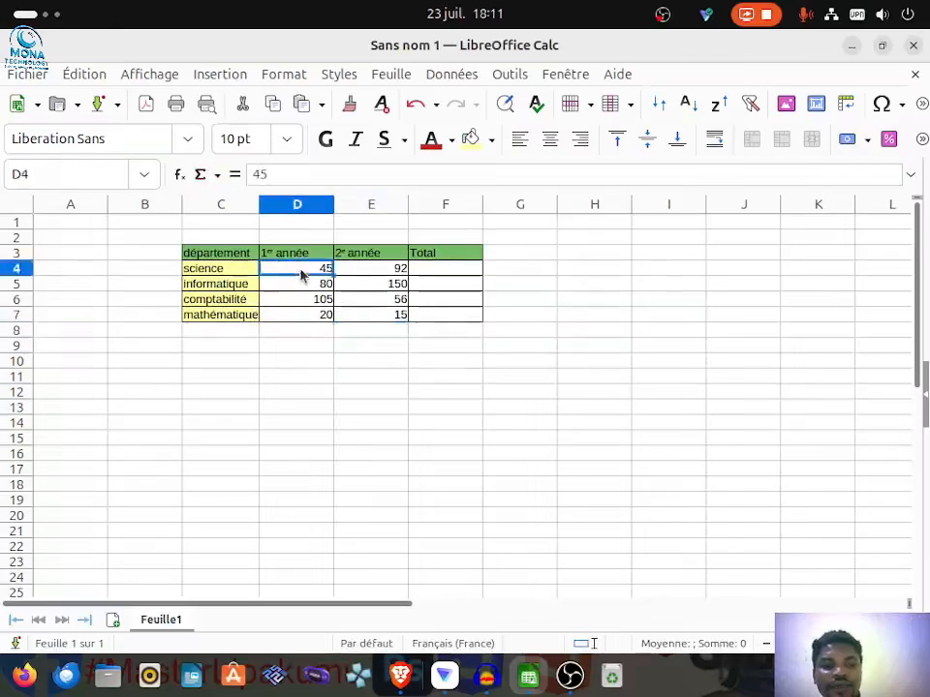
pyautogui.click(301, 283)
pyautogui.click(302, 299)
pyautogui.click(319, 315)
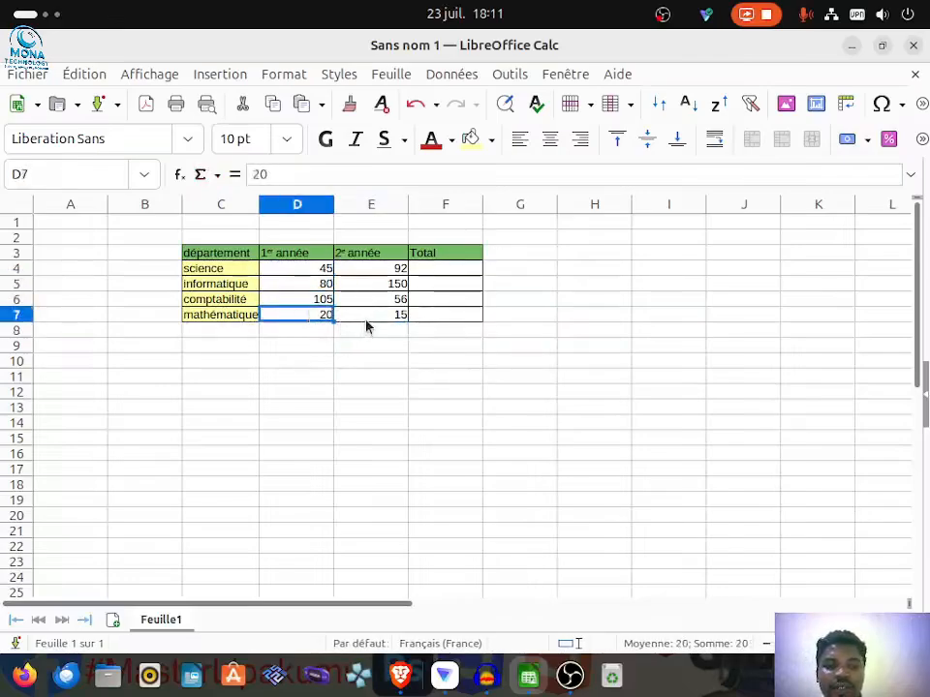
pyautogui.click(379, 302)
pyautogui.click(380, 287)
pyautogui.click(358, 270)
pyautogui.click(268, 270)
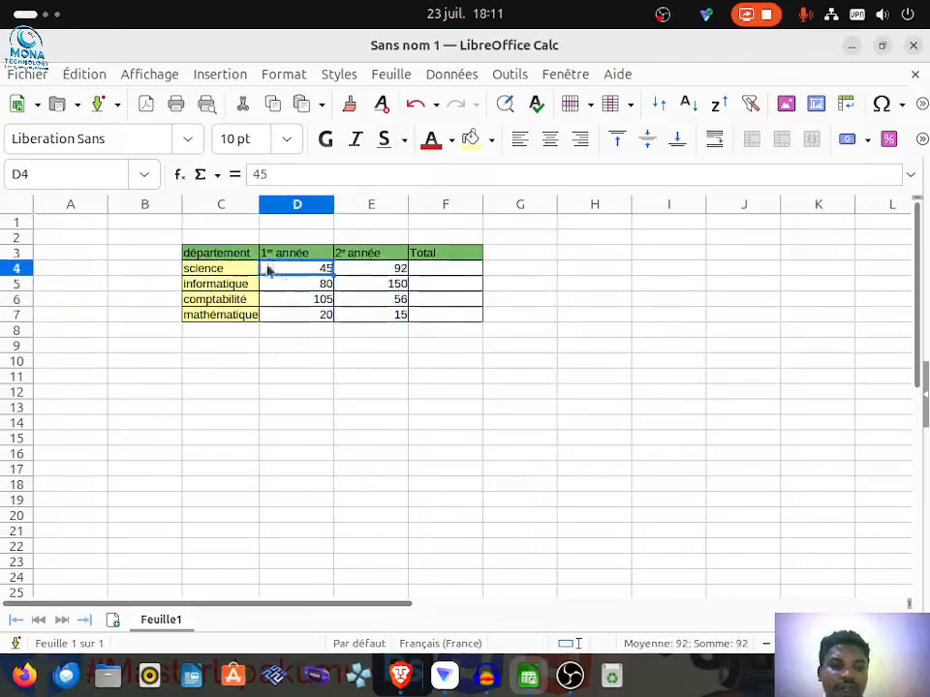
# Step: Enter the year 2018 in C2, directly above the department table
pyautogui.click(211, 238)
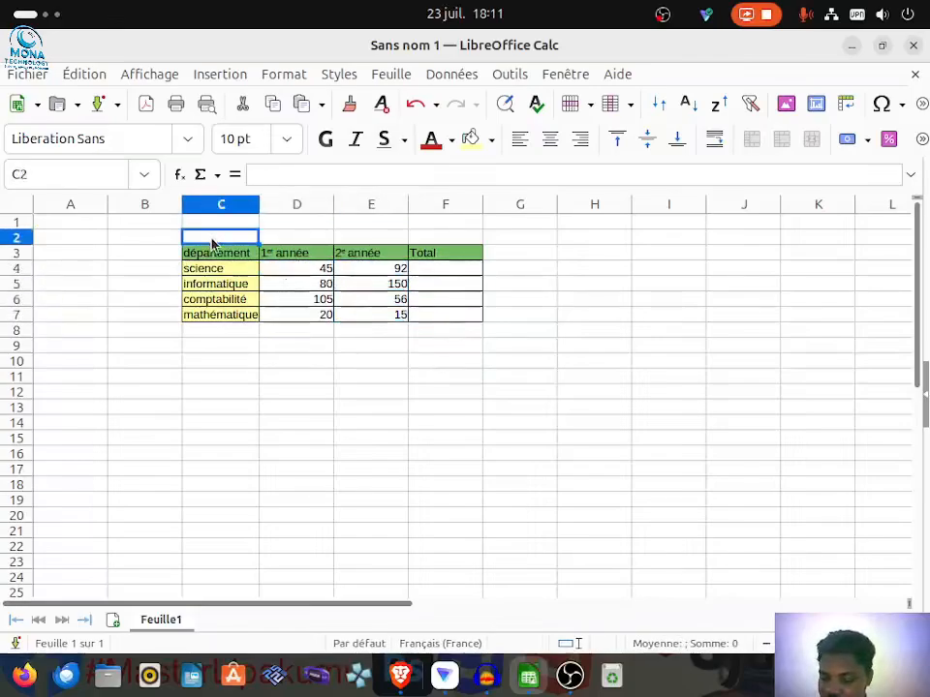
pyautogui.write('2018')
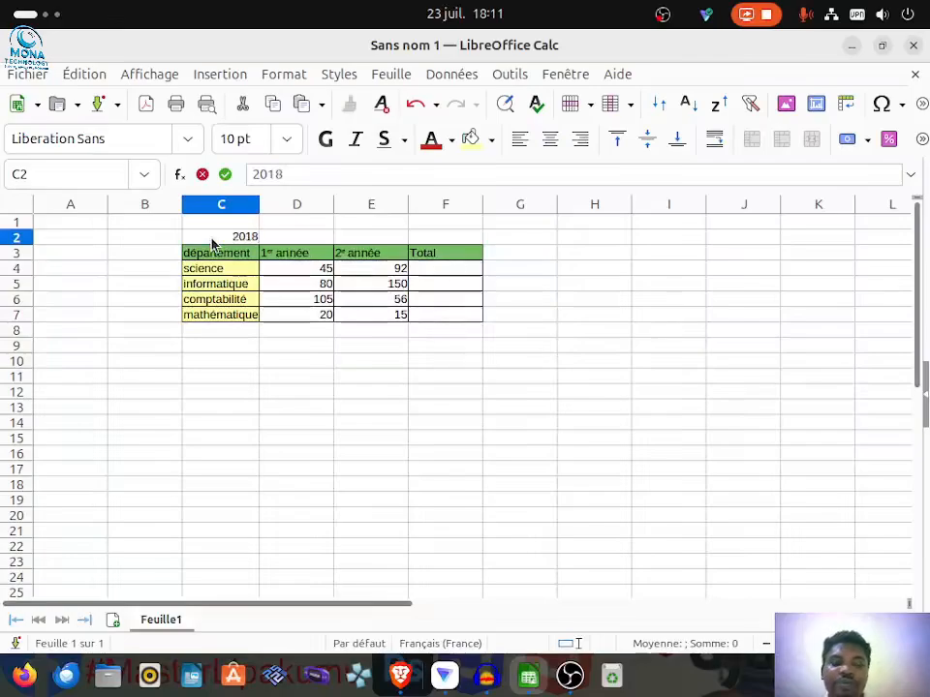
pyautogui.click(303, 272)
pyautogui.click(303, 288)
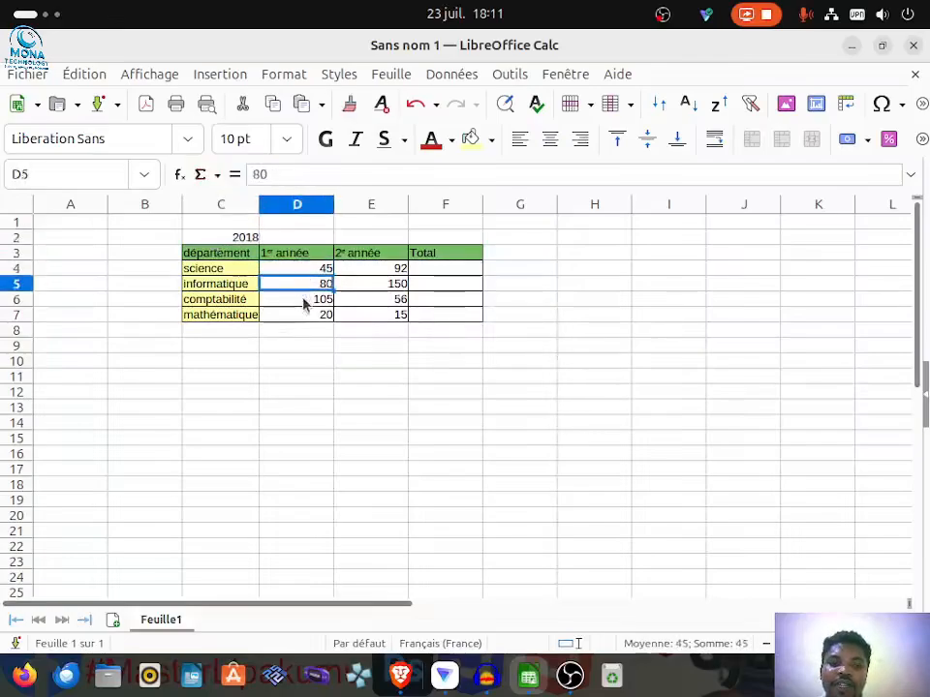
pyautogui.click(303, 307)
pyautogui.click(309, 314)
pyautogui.click(391, 303)
pyautogui.click(382, 271)
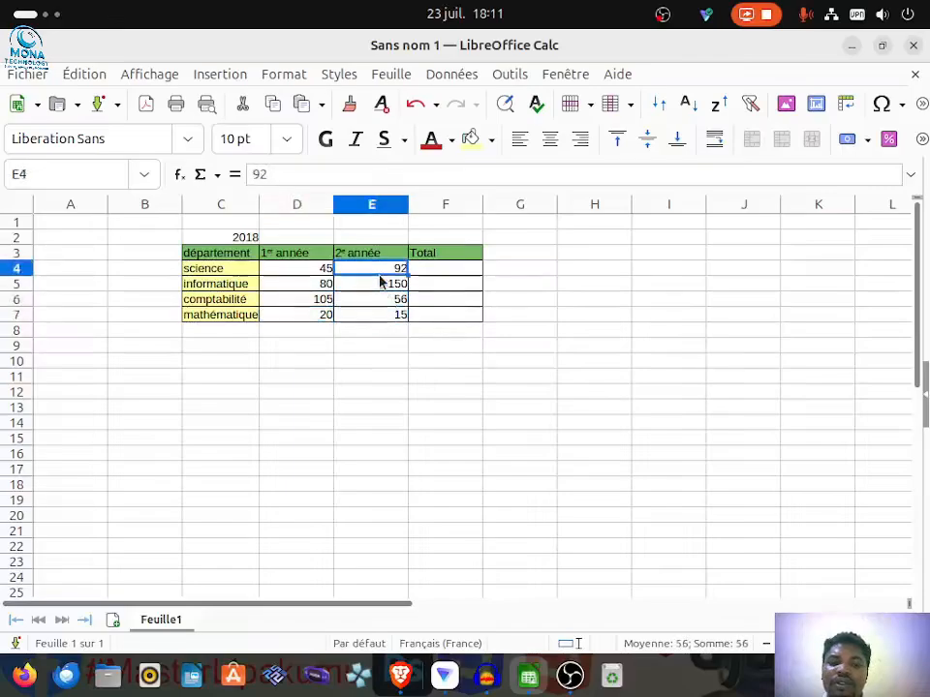
# Step: Look up "somme" in the Function Wizard for the science total cell F4, leaving without inserting a function
pyautogui.click(422, 272)
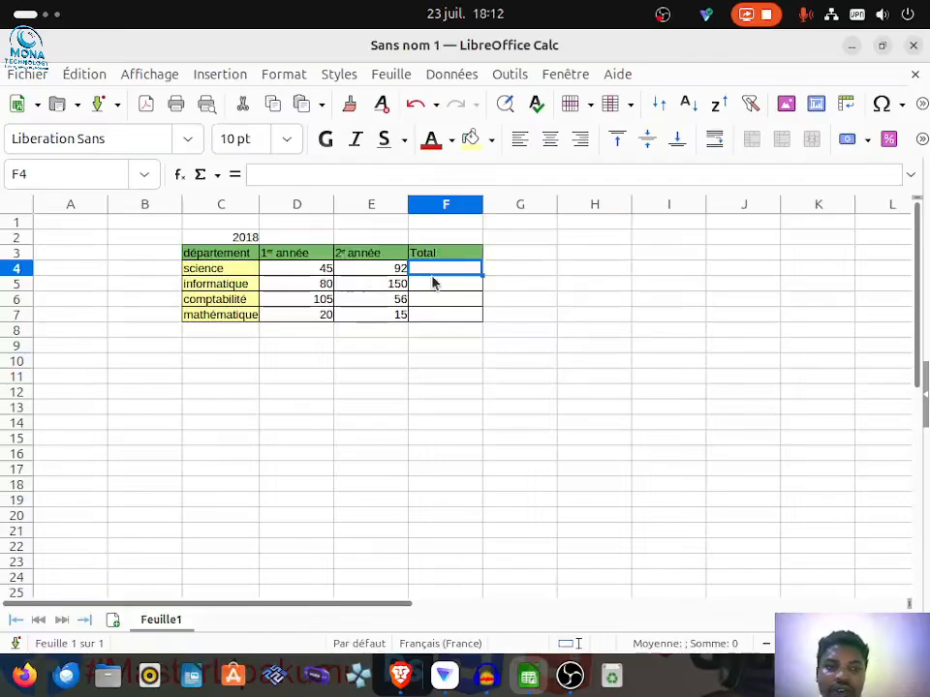
pyautogui.click(181, 177)
pyautogui.scroll(-10, 221, 330)
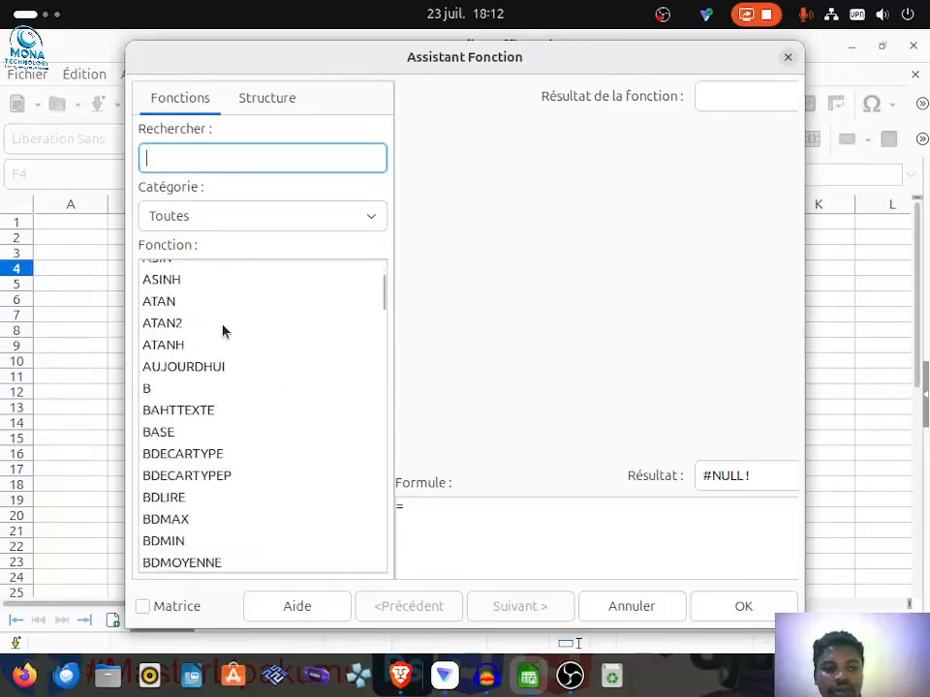
pyautogui.write('somme')
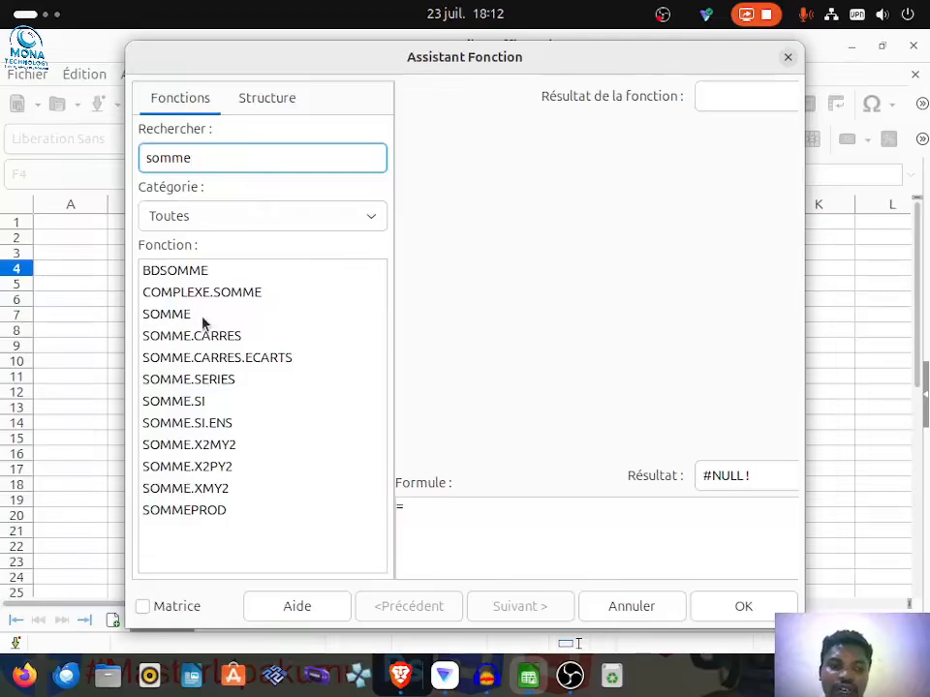
pyautogui.click(648, 610)
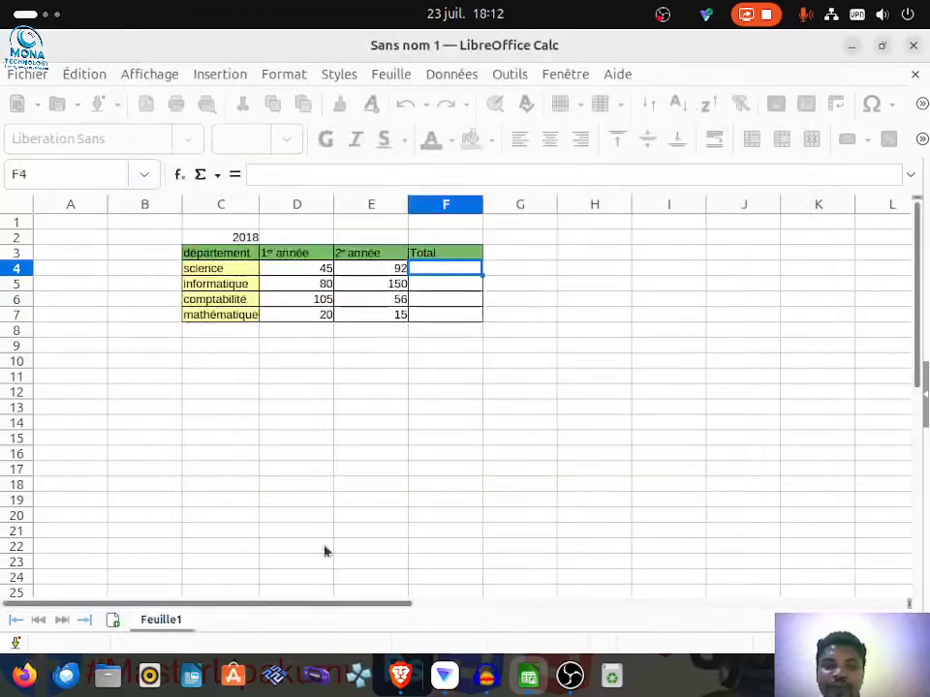
# Step: Total the two yearly science figures in F4 with the sum formula =SOMME(D4:E4)
pyautogui.click(218, 180)
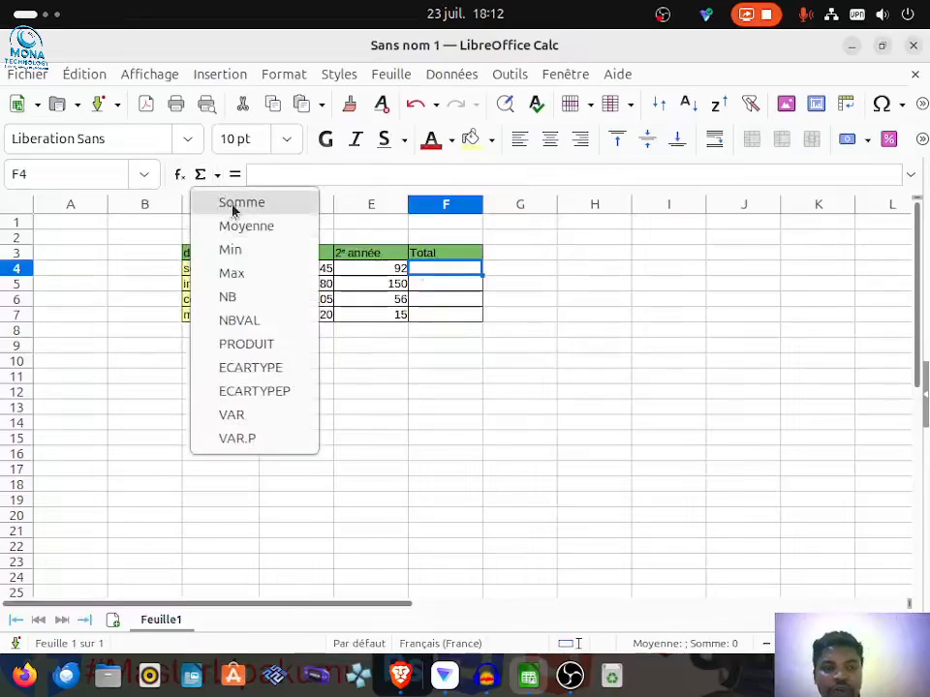
pyautogui.click(232, 202)
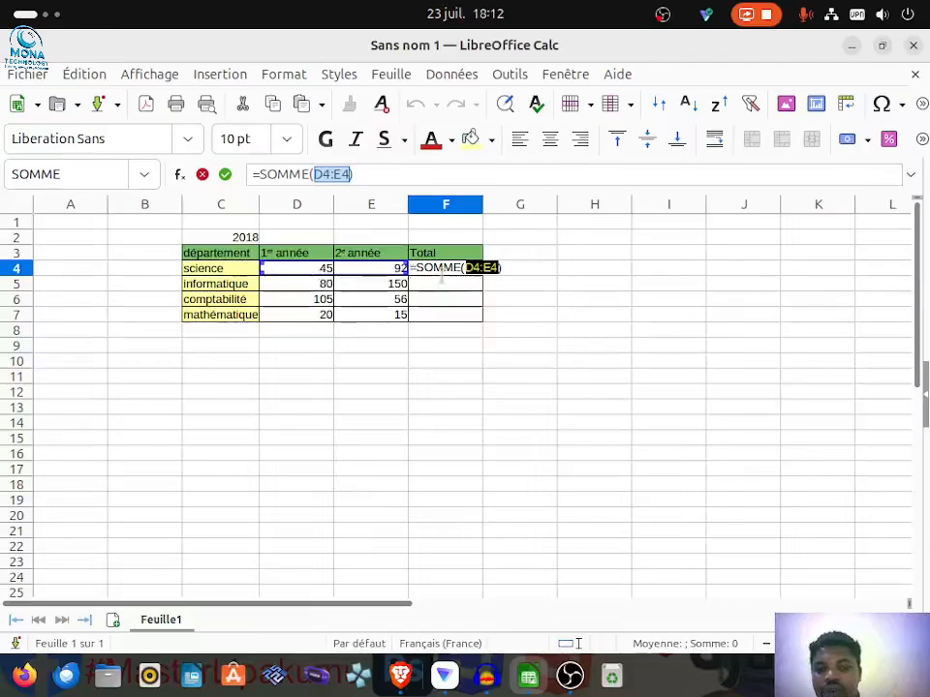
pyautogui.press('Return')
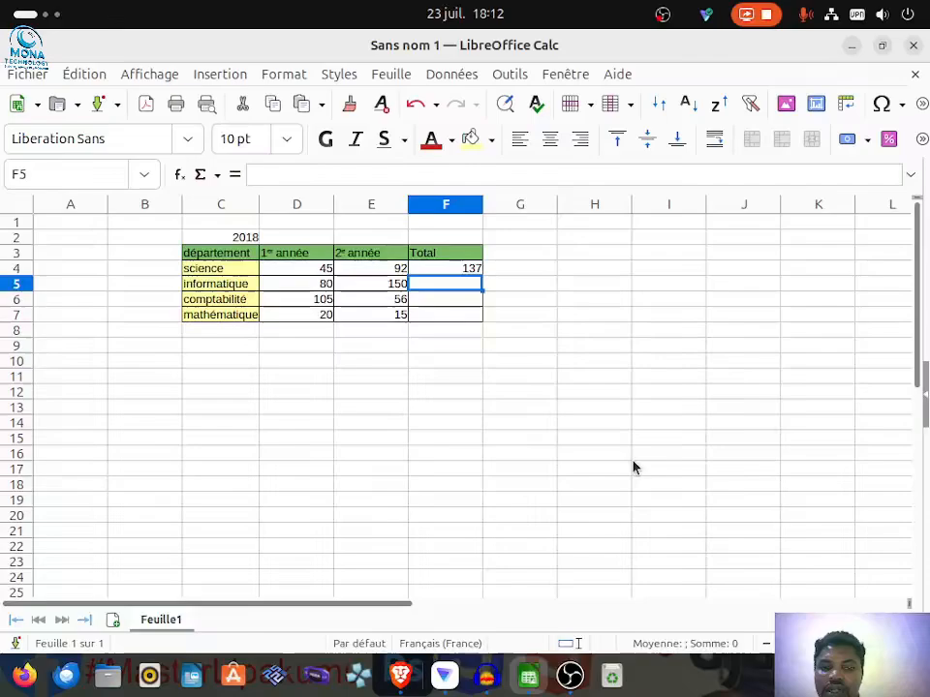
# Step: Fill the sum formula from F4 down to F7 for the remaining departments
pyautogui.click(462, 272)
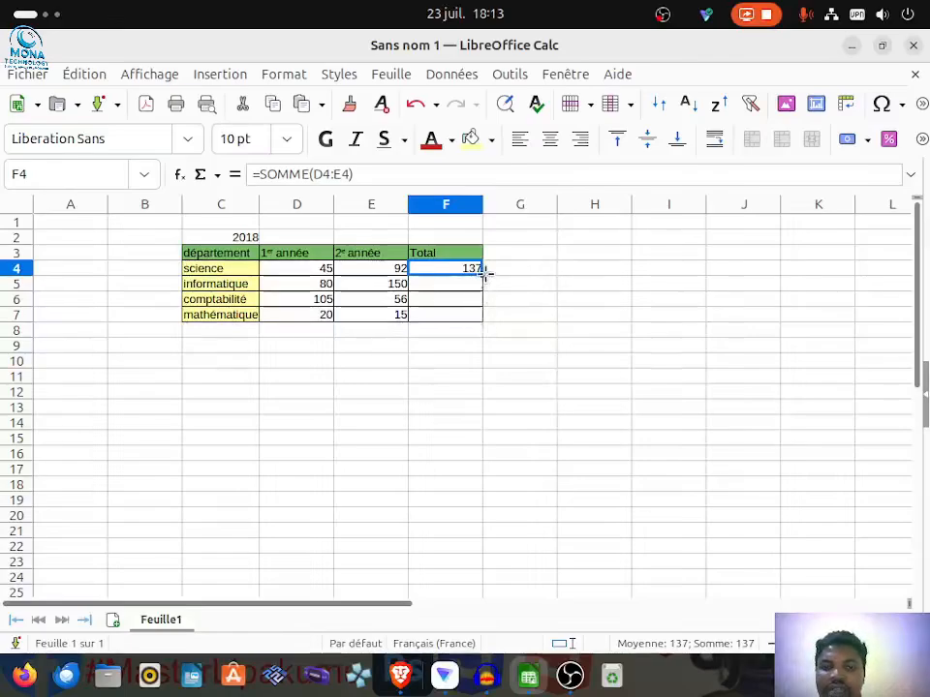
pyautogui.moveTo(483, 277); pyautogui.dragTo(482, 323)
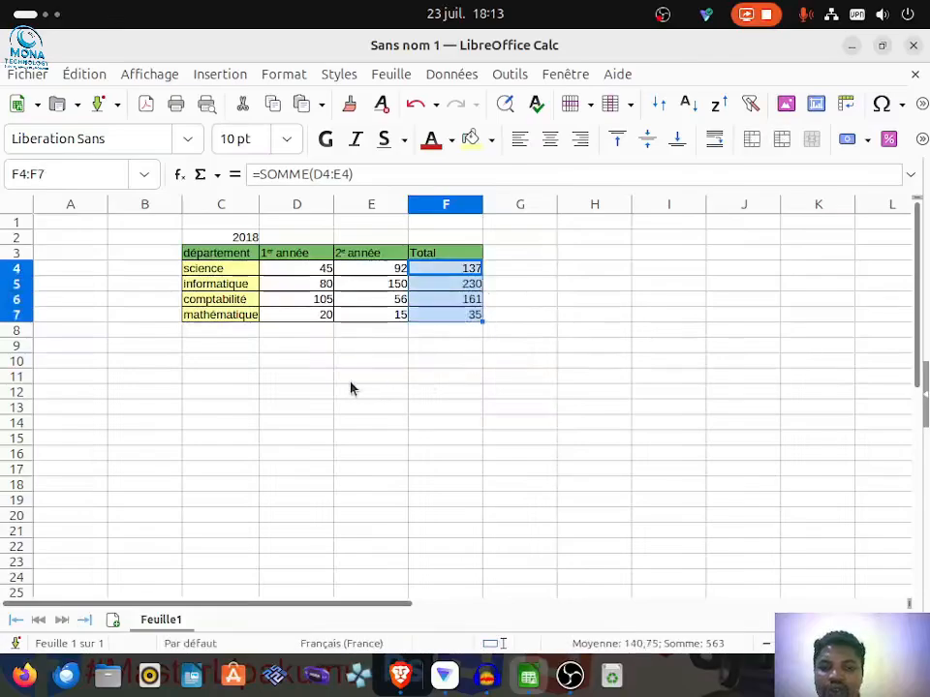
pyautogui.click(369, 335)
# Step: Inspect the total formulas in F4 to F7 to check which cells each one adds
pyautogui.click(448, 316)
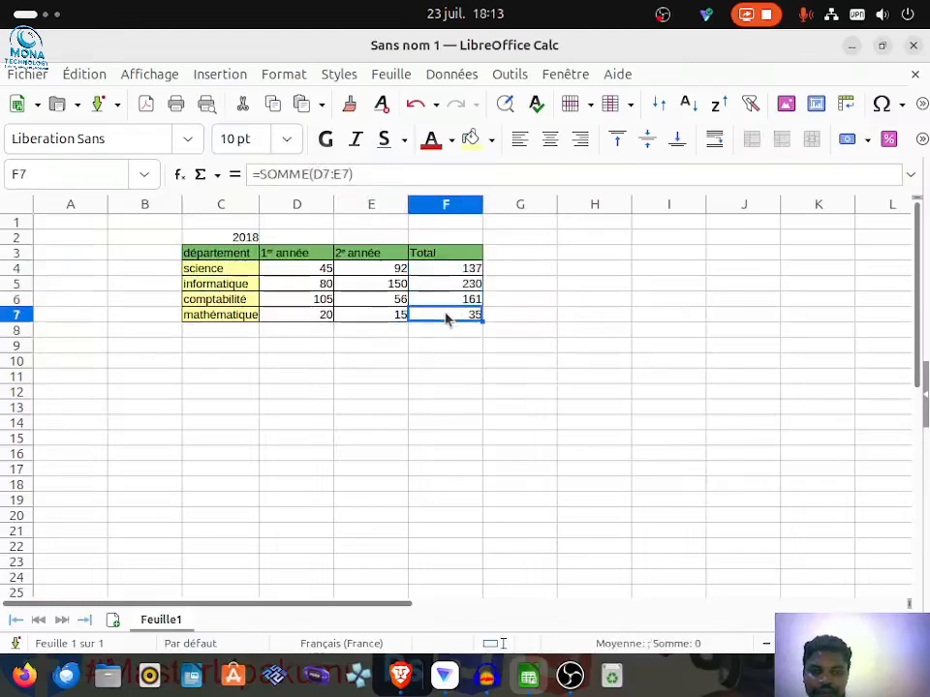
pyautogui.click(436, 297)
pyautogui.click(437, 287)
pyautogui.click(441, 271)
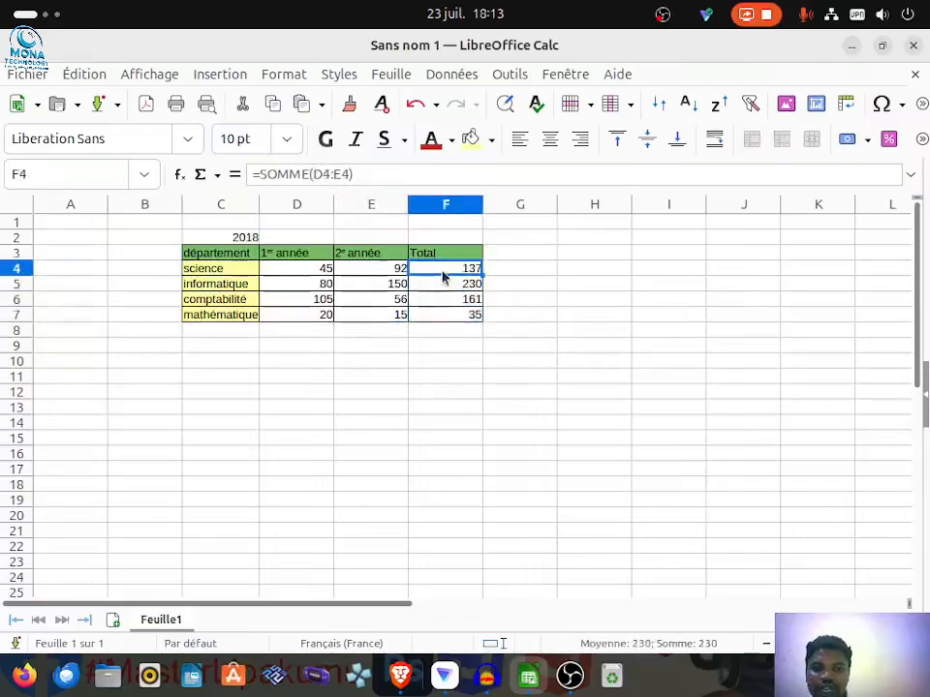
pyautogui.click(439, 288)
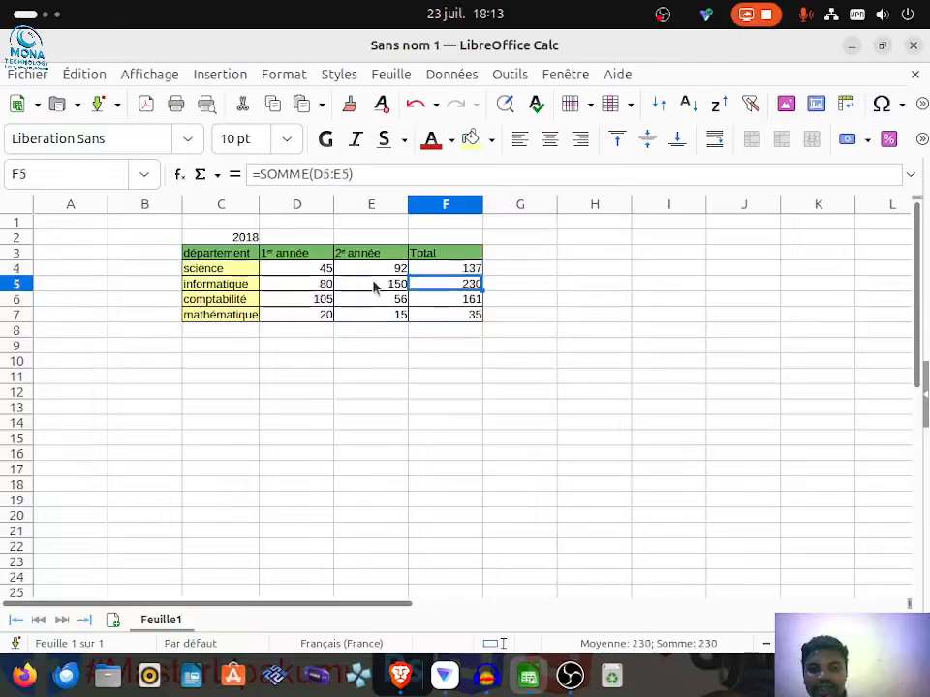
pyautogui.click(427, 303)
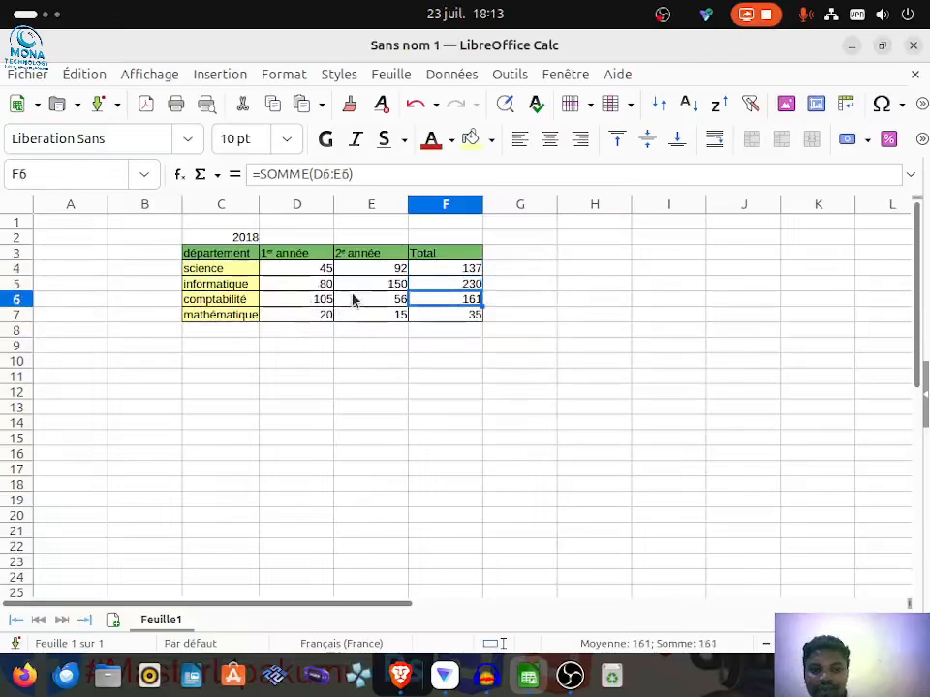
pyautogui.click(438, 320)
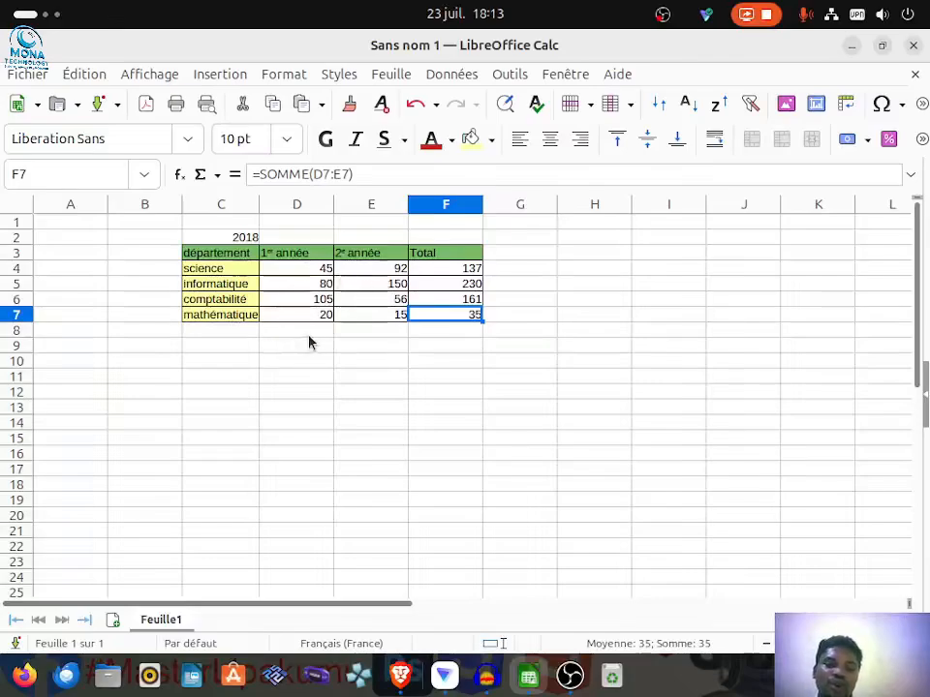
# Step: Enter the year 2026 in C10, below the department table
pyautogui.click(212, 364)
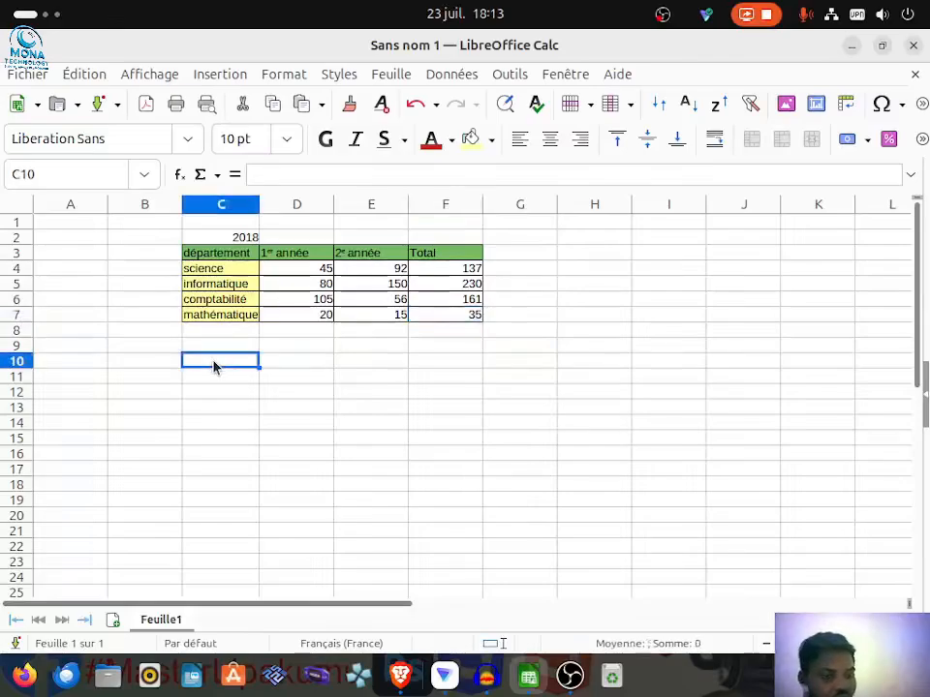
pyautogui.write('20')
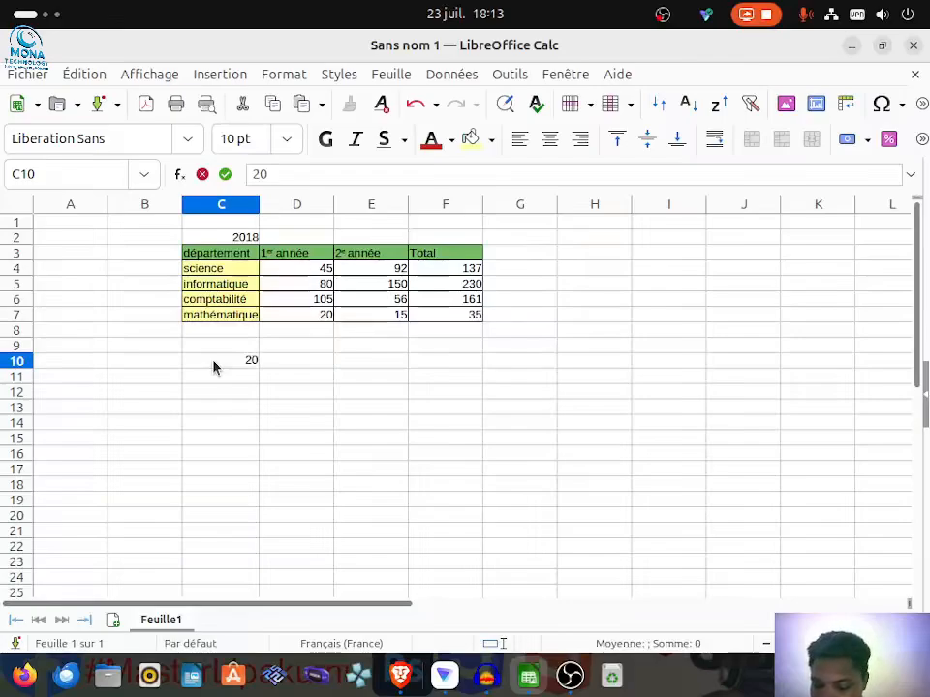
pyautogui.write('25')
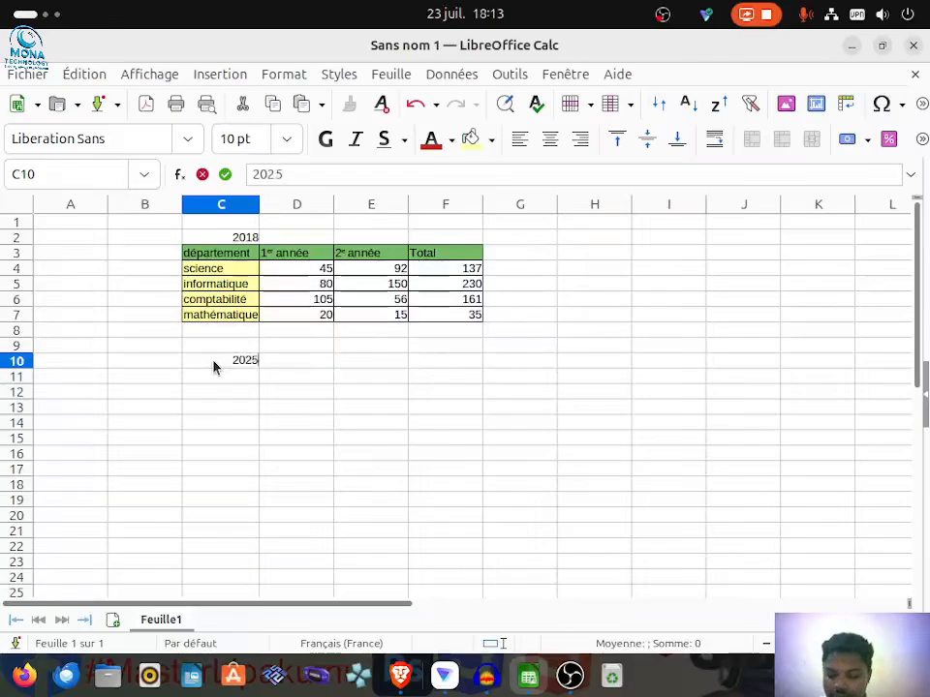
pyautogui.press('BackSpace')
pyautogui.write('6')
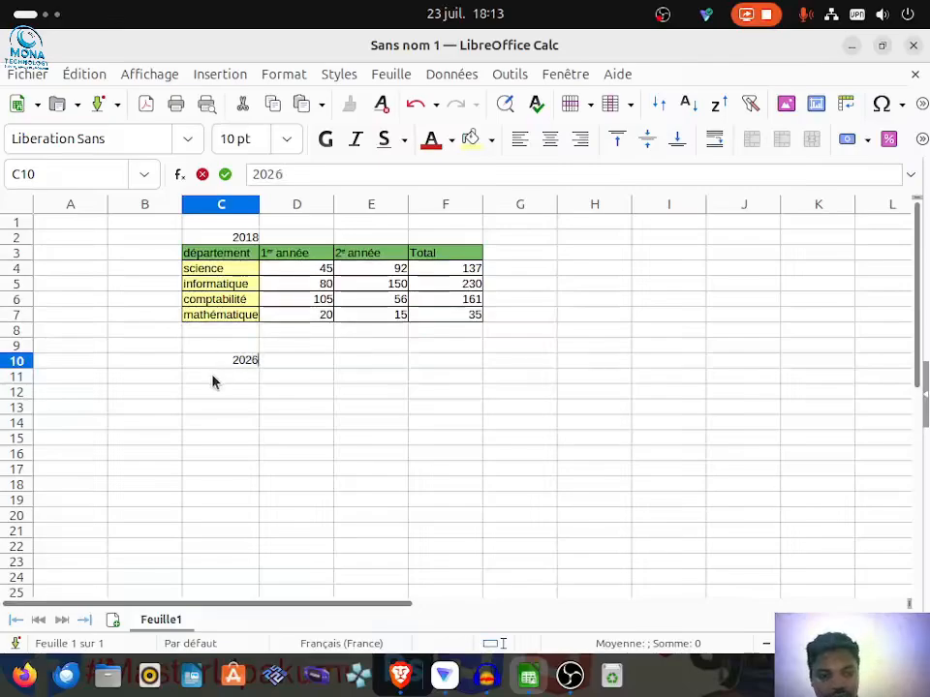
pyautogui.click(216, 379)
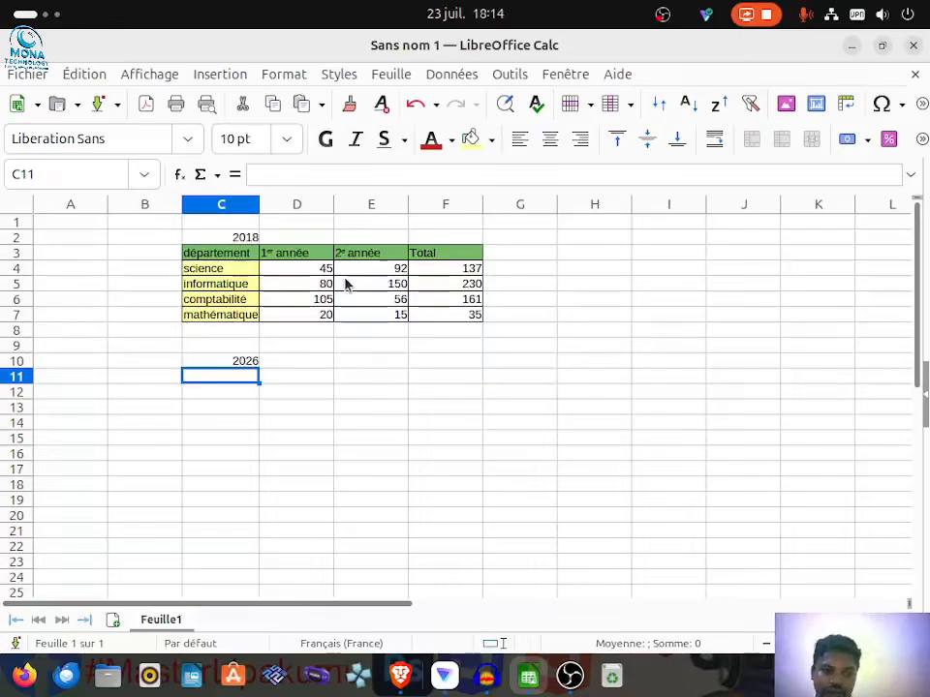
# Step: Copy the whole department table C3:F7, including its headers and totals
pyautogui.click(188, 256)
pyautogui.moveTo(188, 256); pyautogui.dragTo(463, 320)
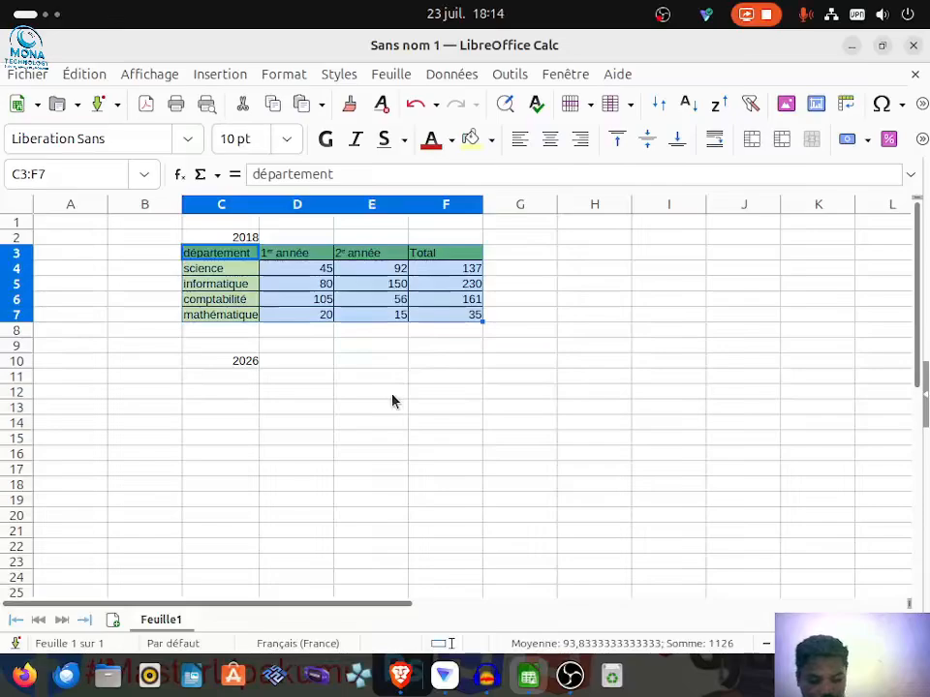
pyautogui.hotkey('ctrl', 'c')
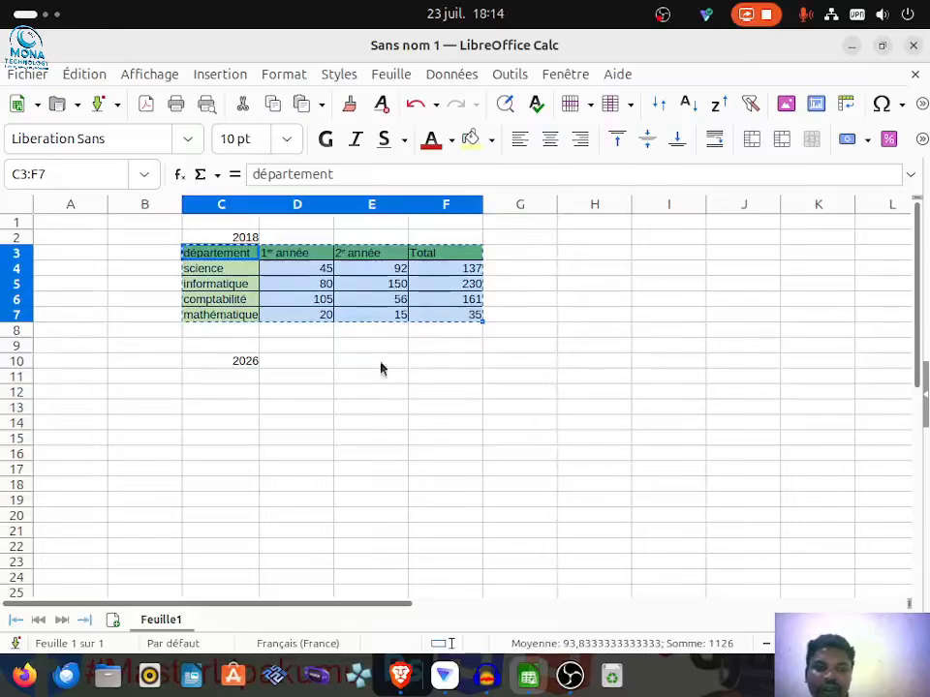
# Step: Paste only the formats of the copied table at C11 with Paste Special, leaving out the text
pyautogui.click(214, 379)
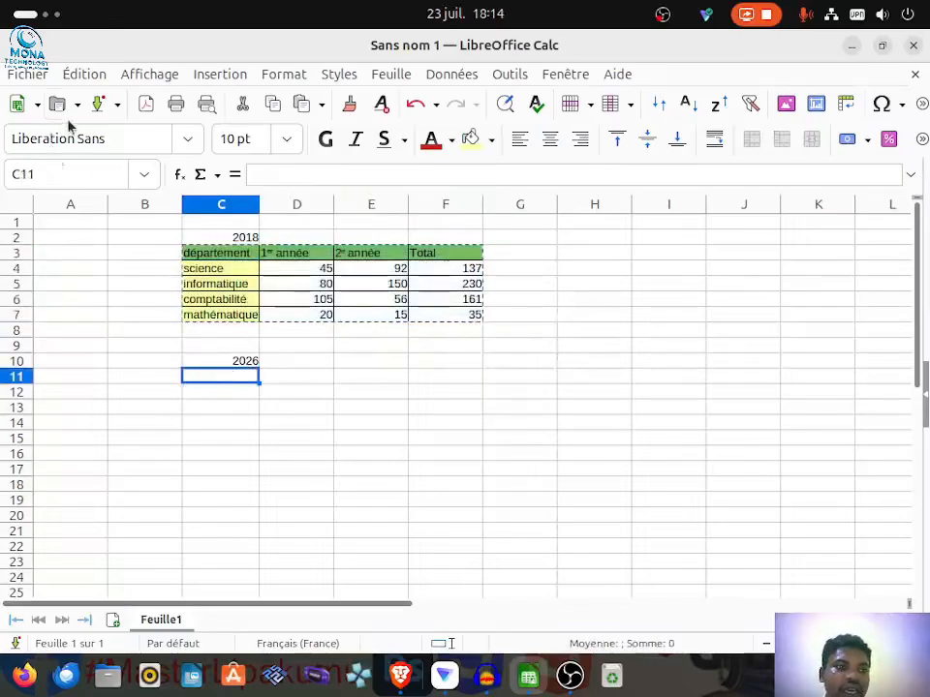
pyautogui.click(82, 74)
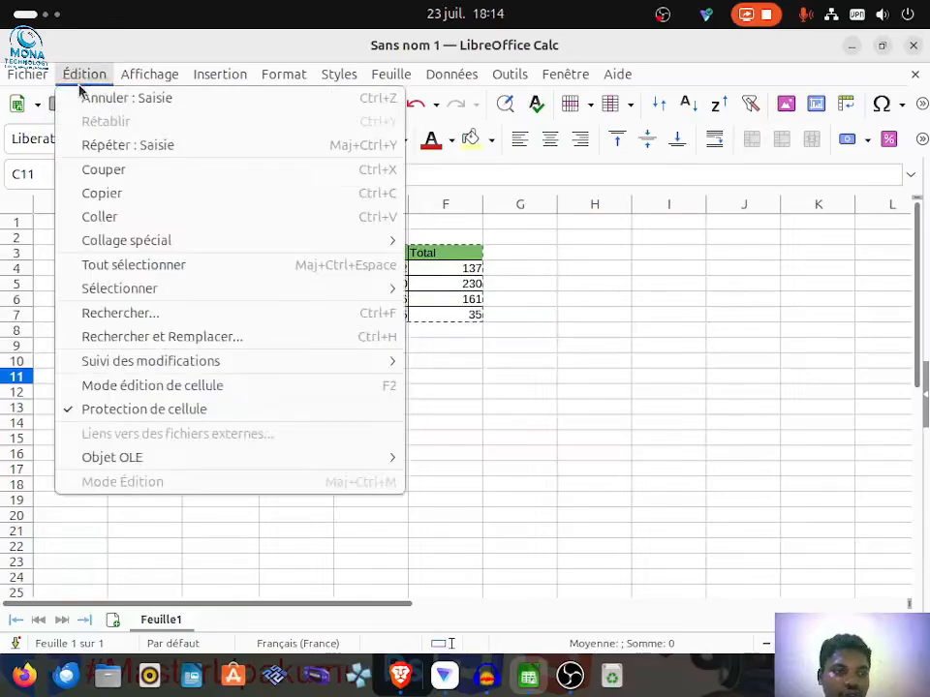
pyautogui.moveTo(368, 246)
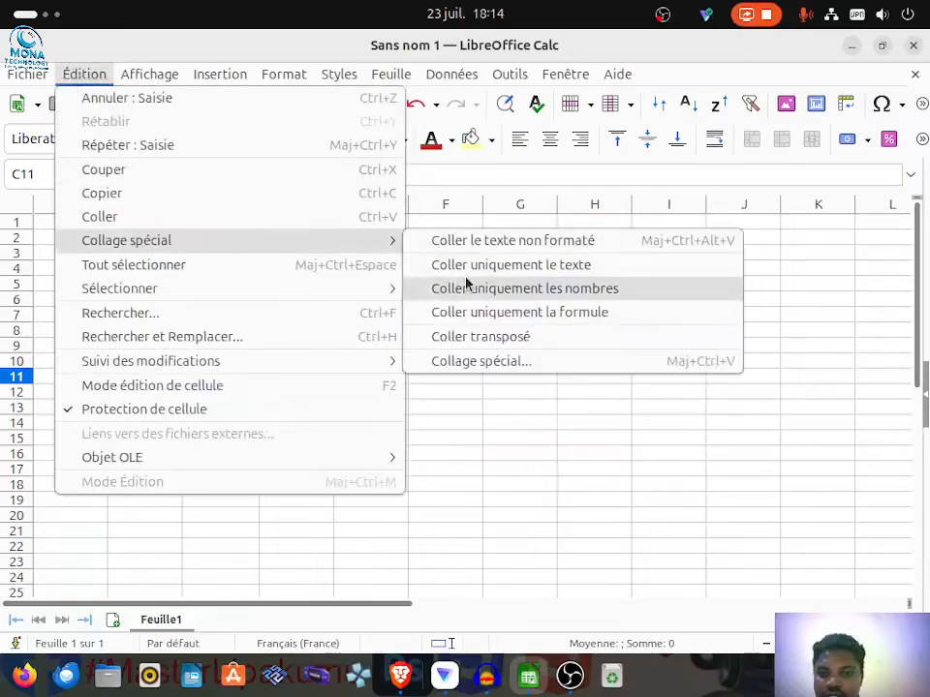
pyautogui.click(479, 362)
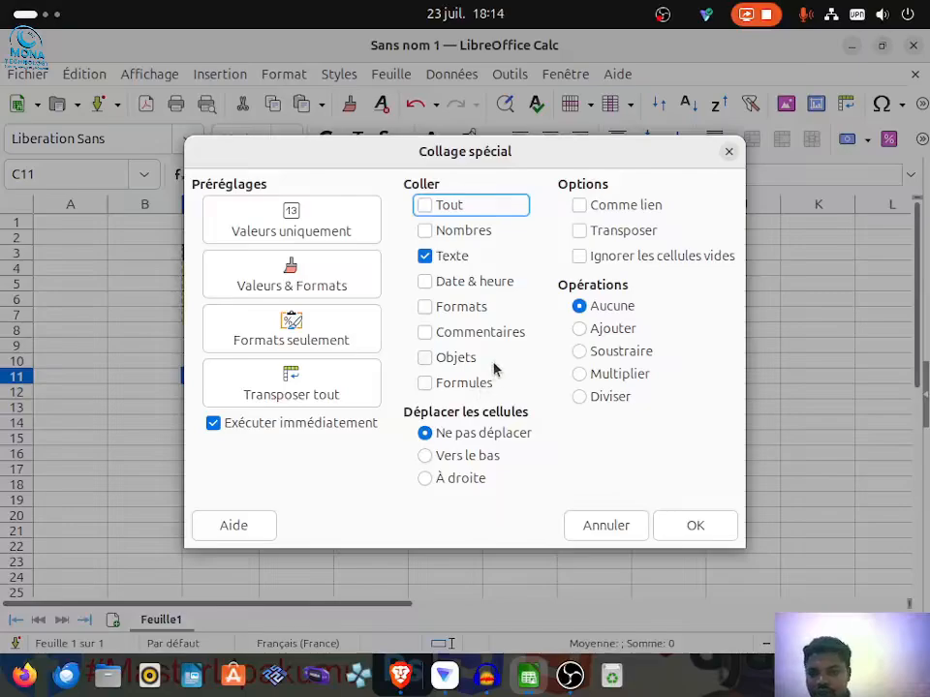
pyautogui.click(425, 308)
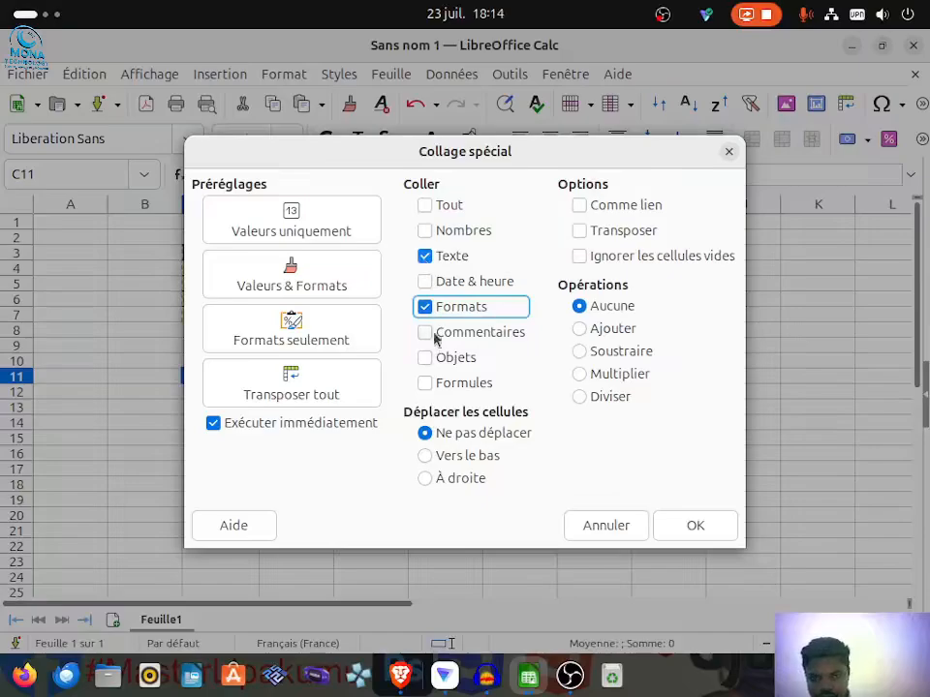
pyautogui.click(424, 258)
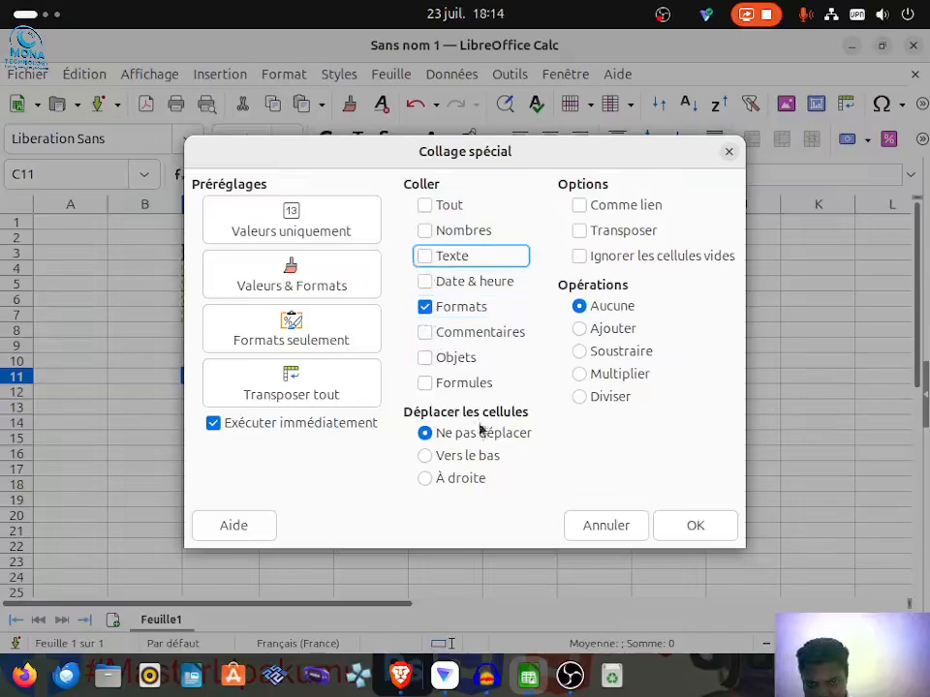
pyautogui.click(675, 531)
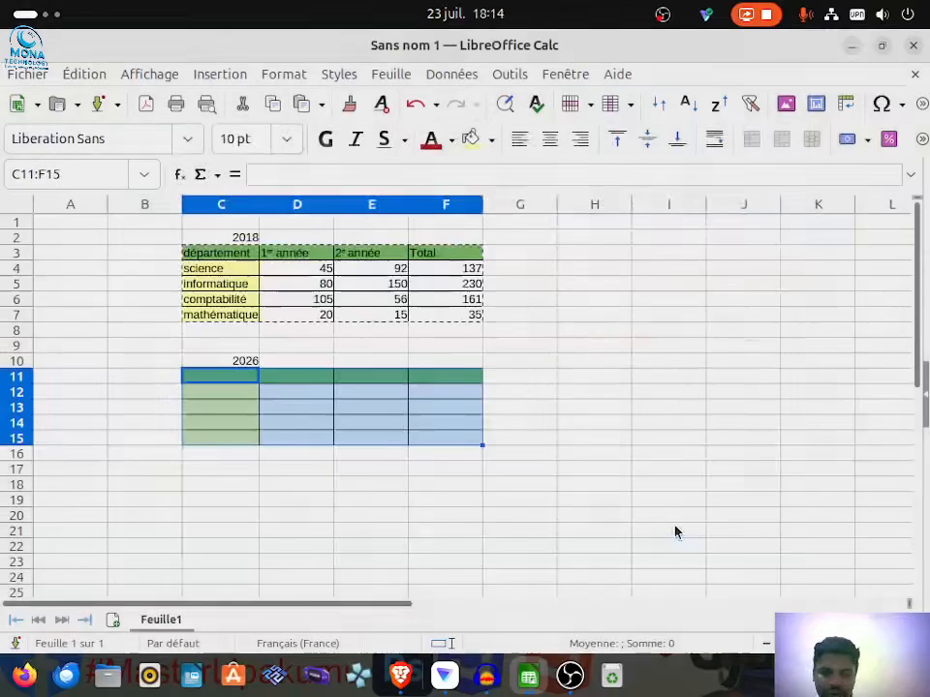
pyautogui.click(286, 464)
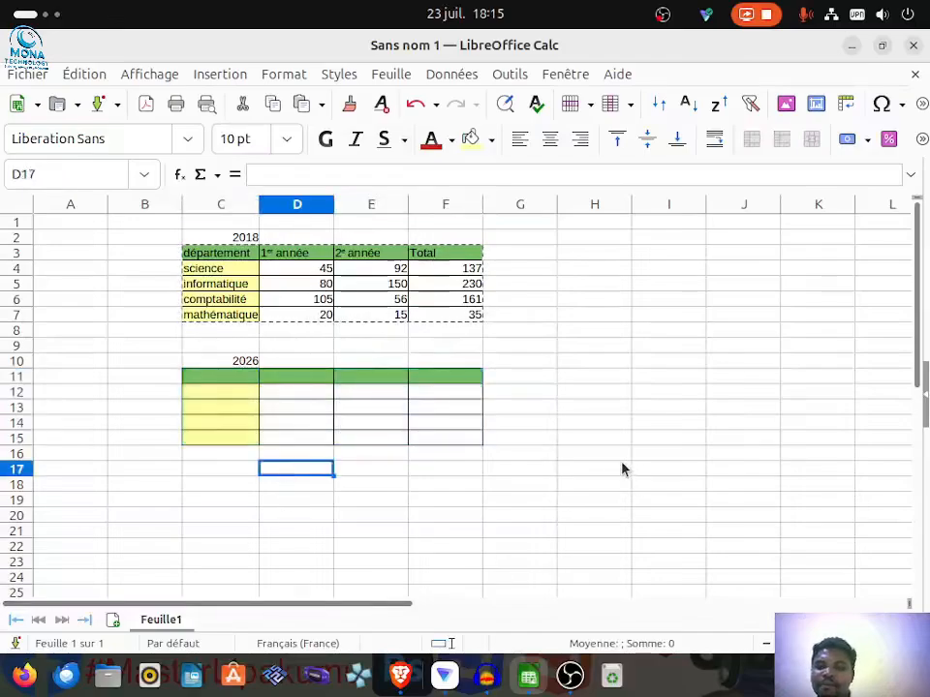
pyautogui.click(606, 378)
pyautogui.click(571, 364)
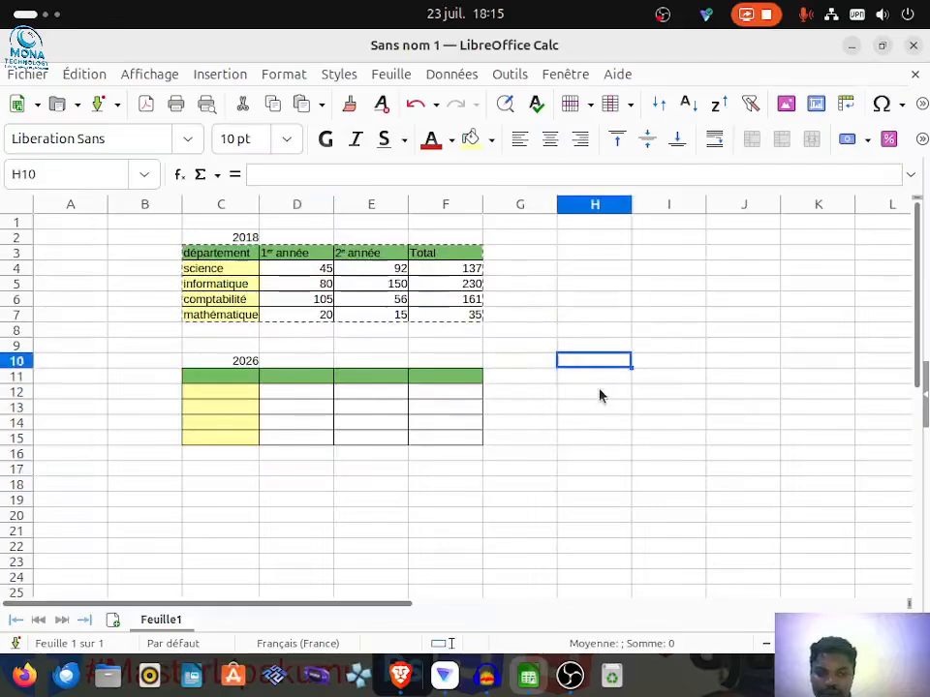
# Step: Enter the year 2027 in H10 and paste only the copied table's text, formats and formulas at H11 with Paste Special
pyautogui.write('2027')
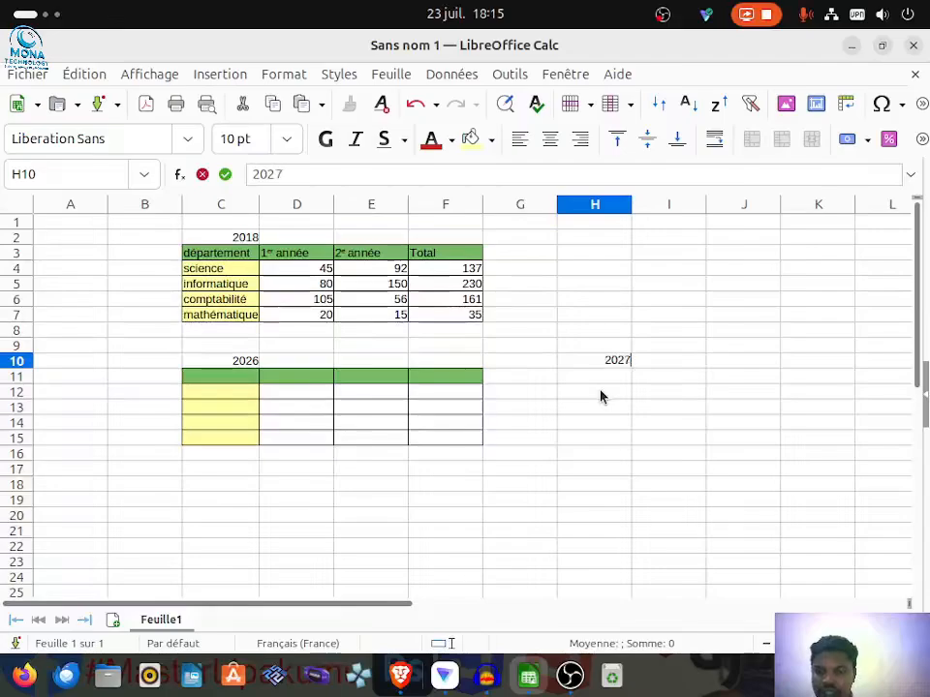
pyautogui.press('Return')
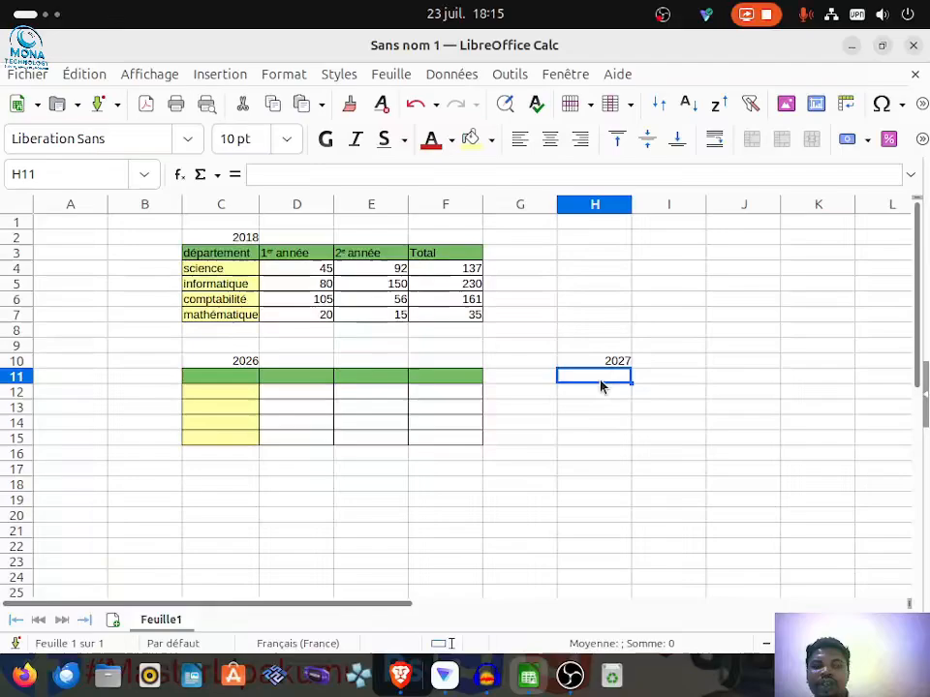
pyautogui.click(71, 78)
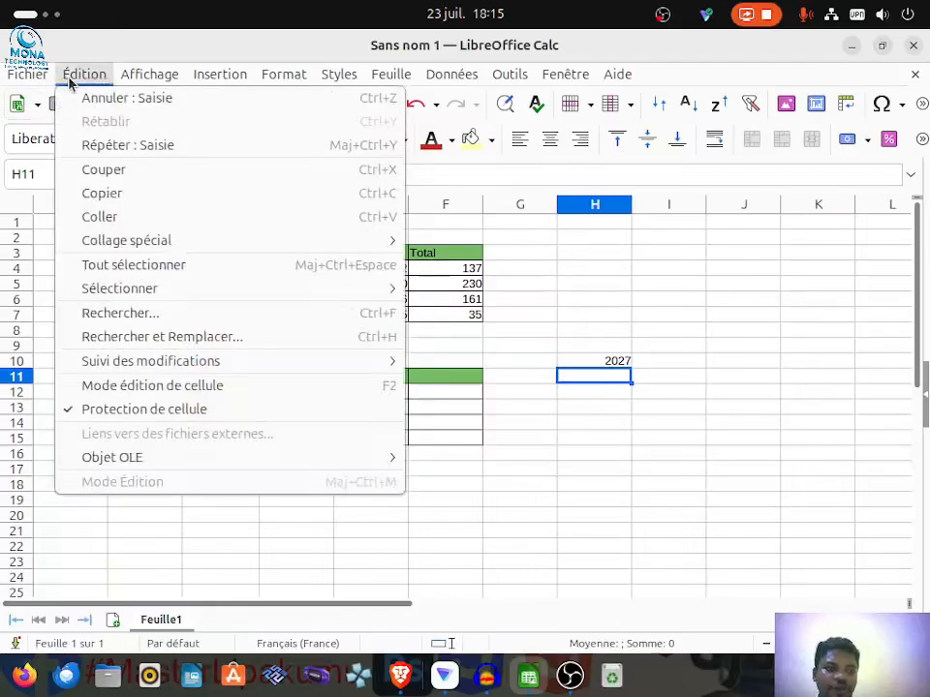
pyautogui.moveTo(253, 240)
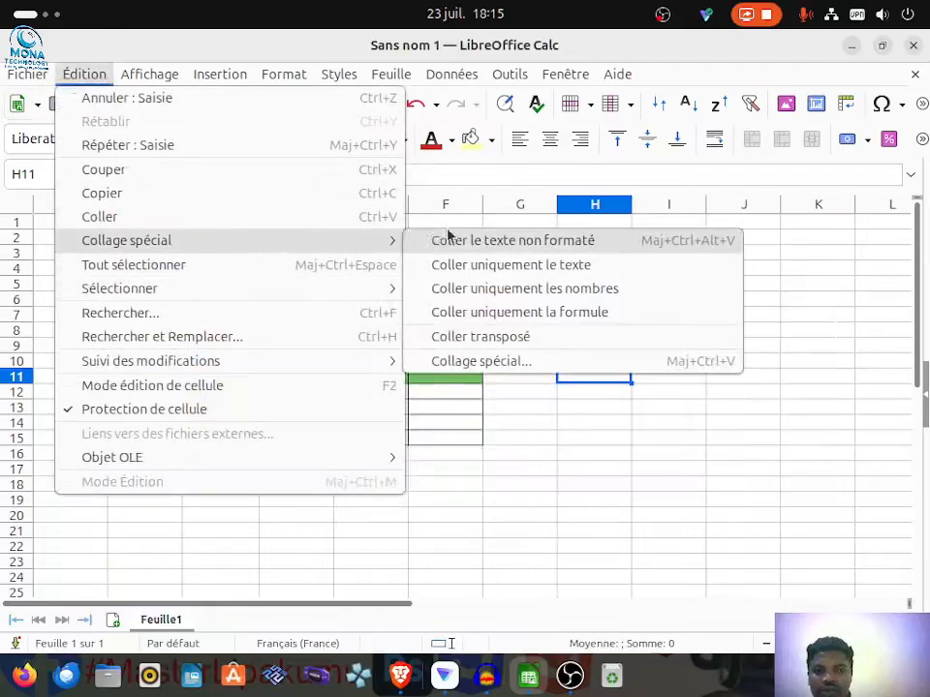
pyautogui.click(489, 364)
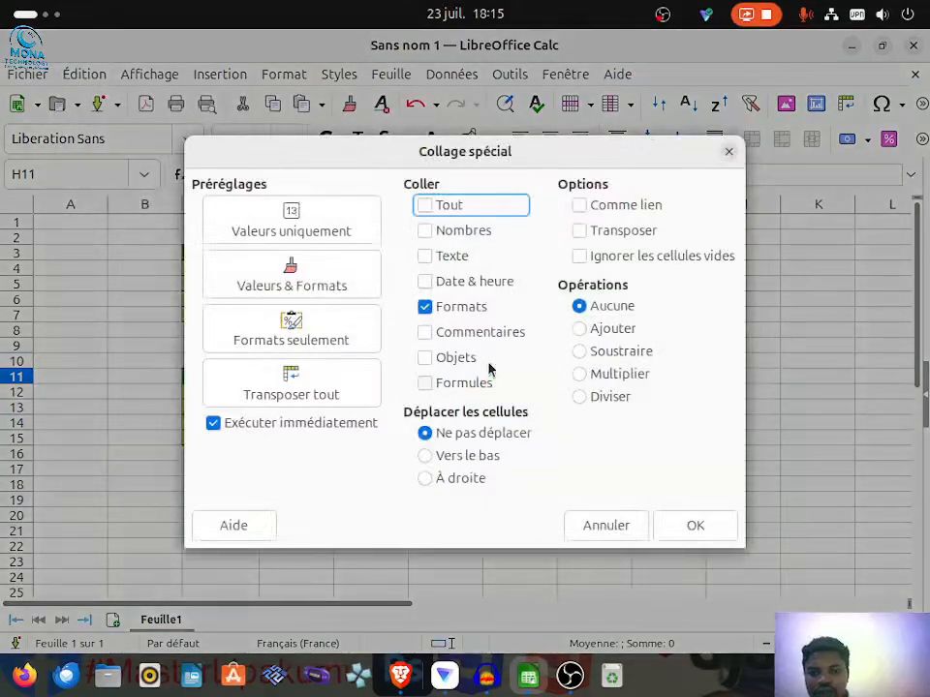
pyautogui.click(424, 258)
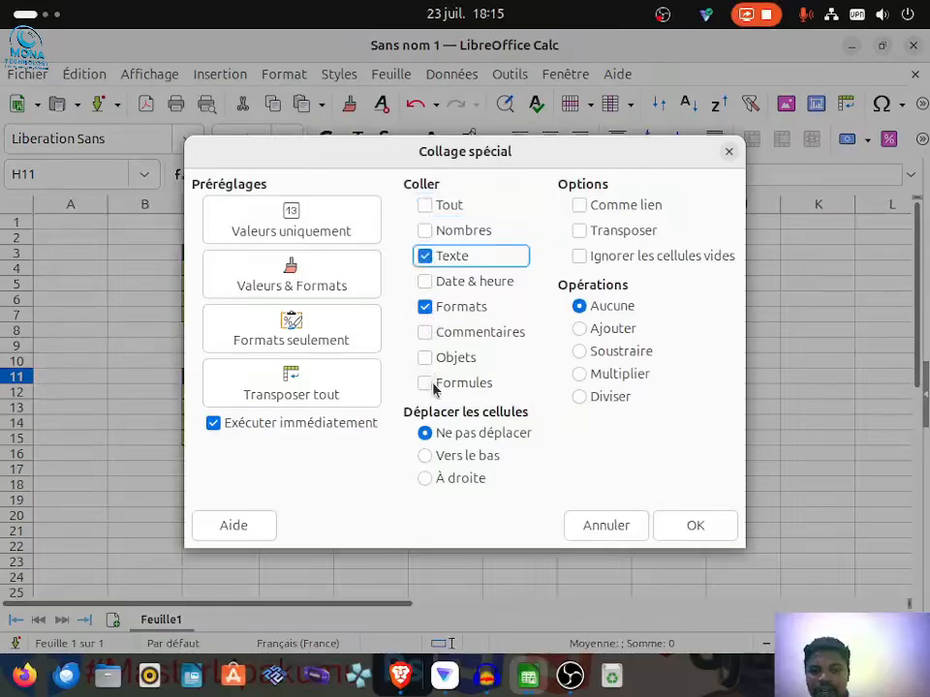
pyautogui.click(427, 383)
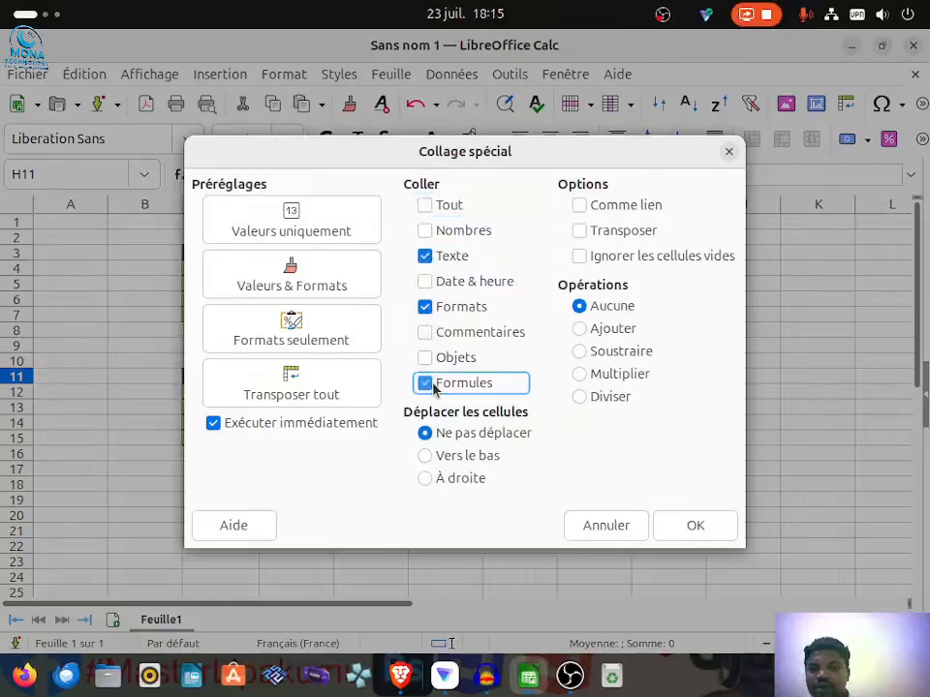
pyautogui.click(693, 527)
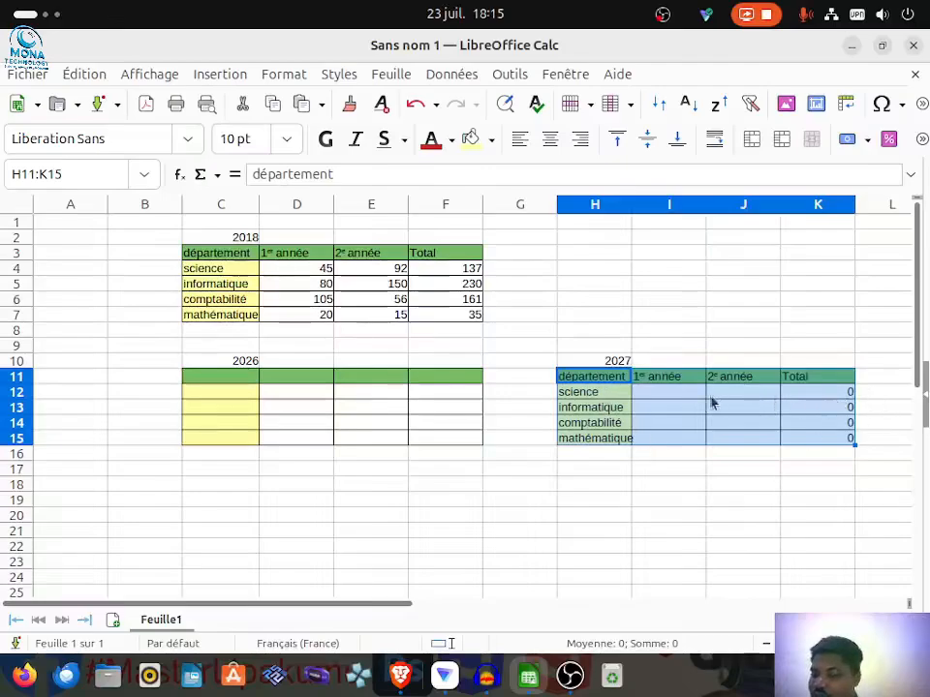
pyautogui.click(698, 516)
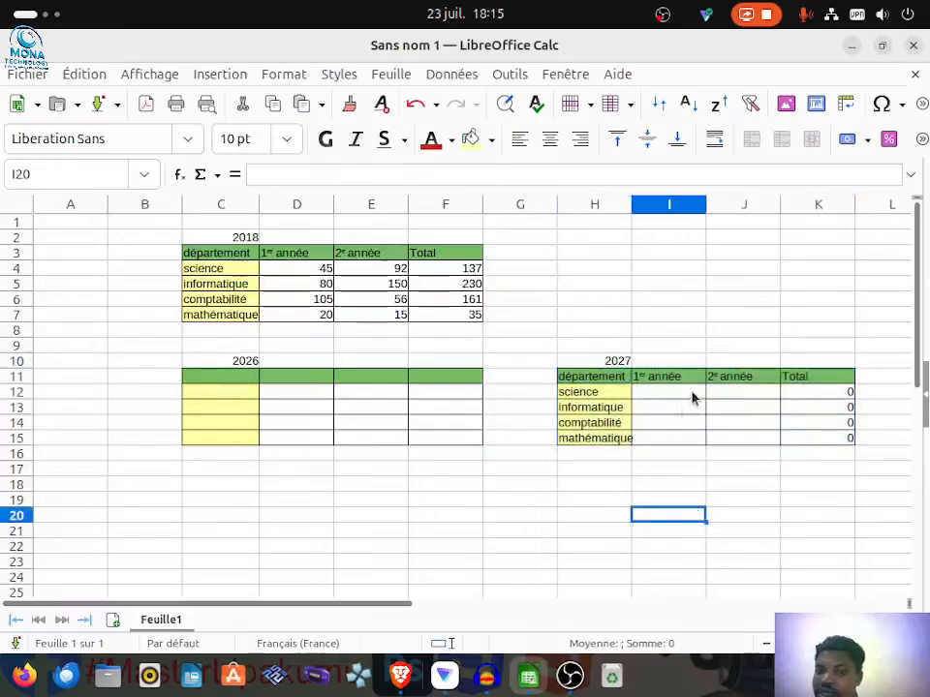
# Step: Fill in the science row of the 2027 table with 25 for the first year and 10 for the second
pyautogui.click(690, 394)
pyautogui.press('F2')
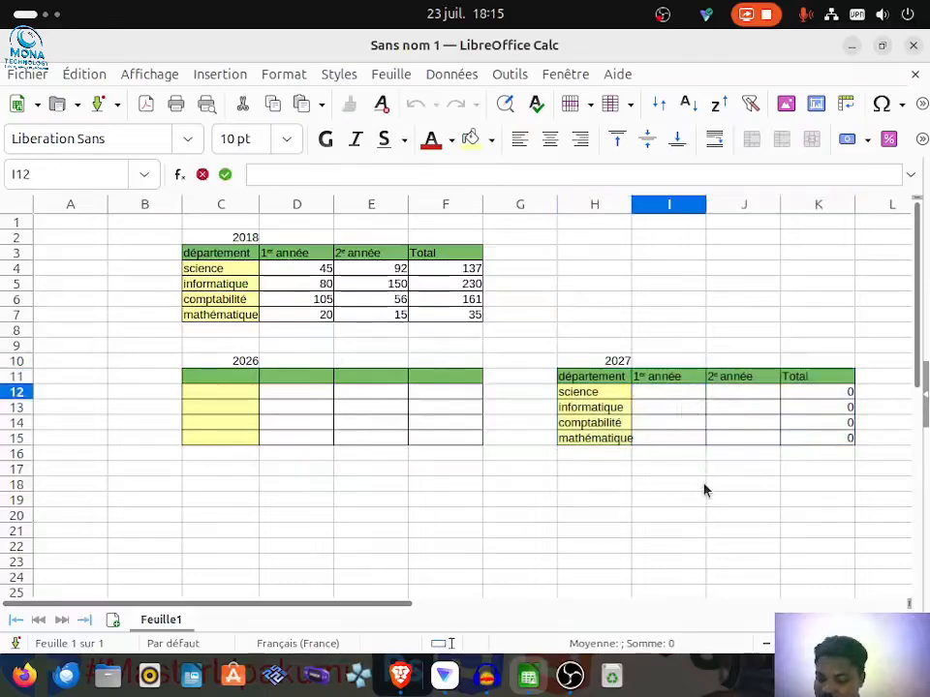
pyautogui.write('25')
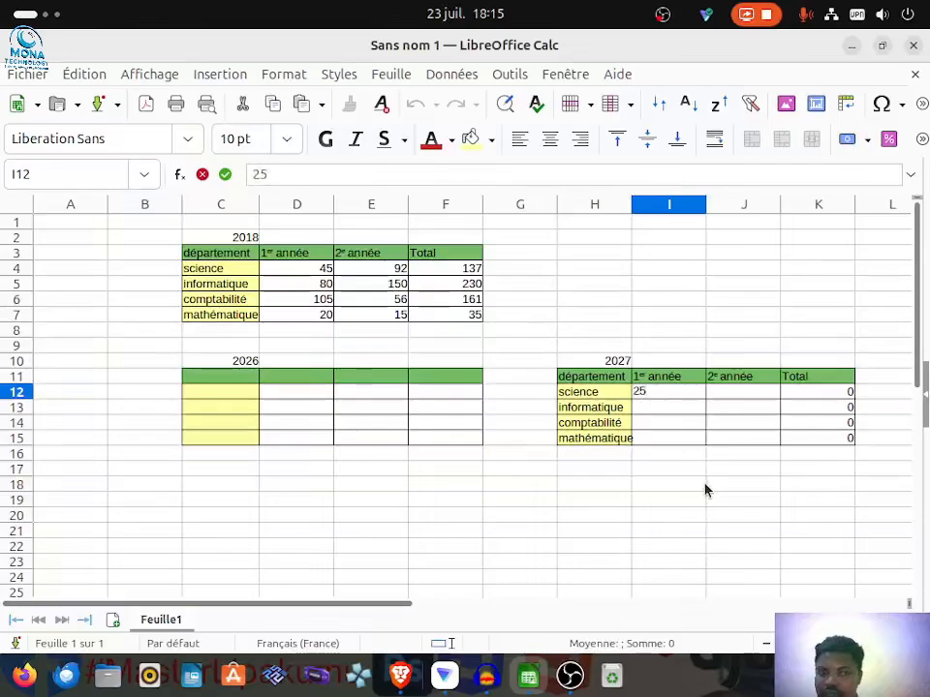
pyautogui.click(748, 393)
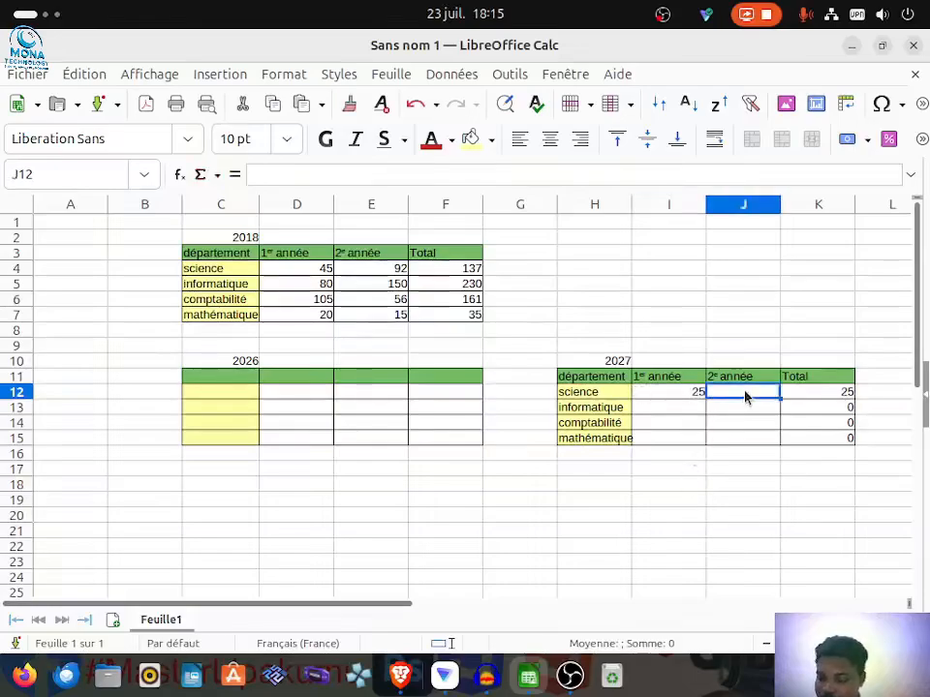
pyautogui.write('10')
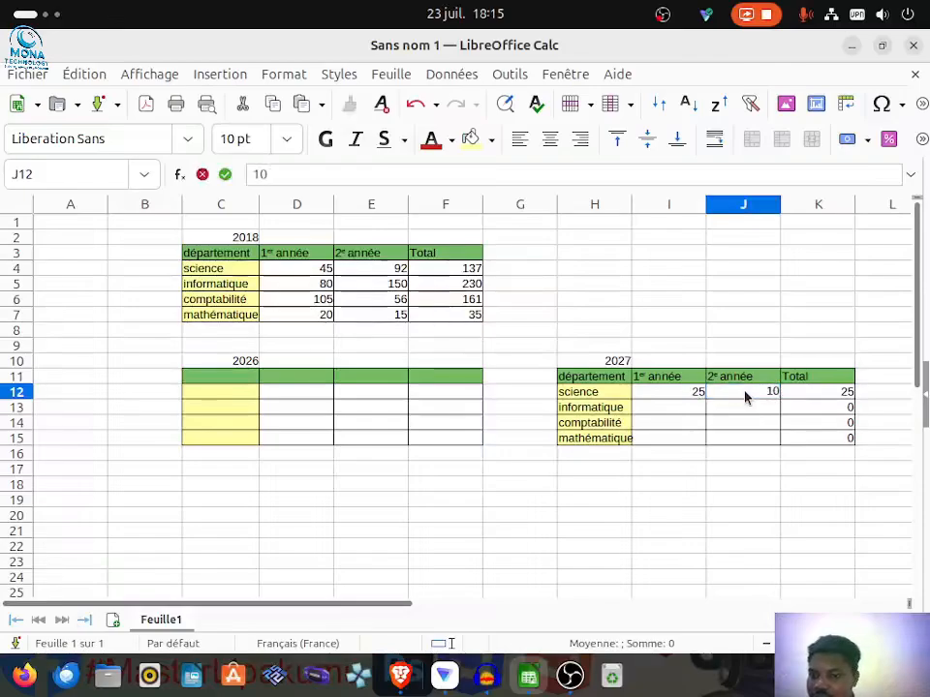
pyautogui.click(687, 501)
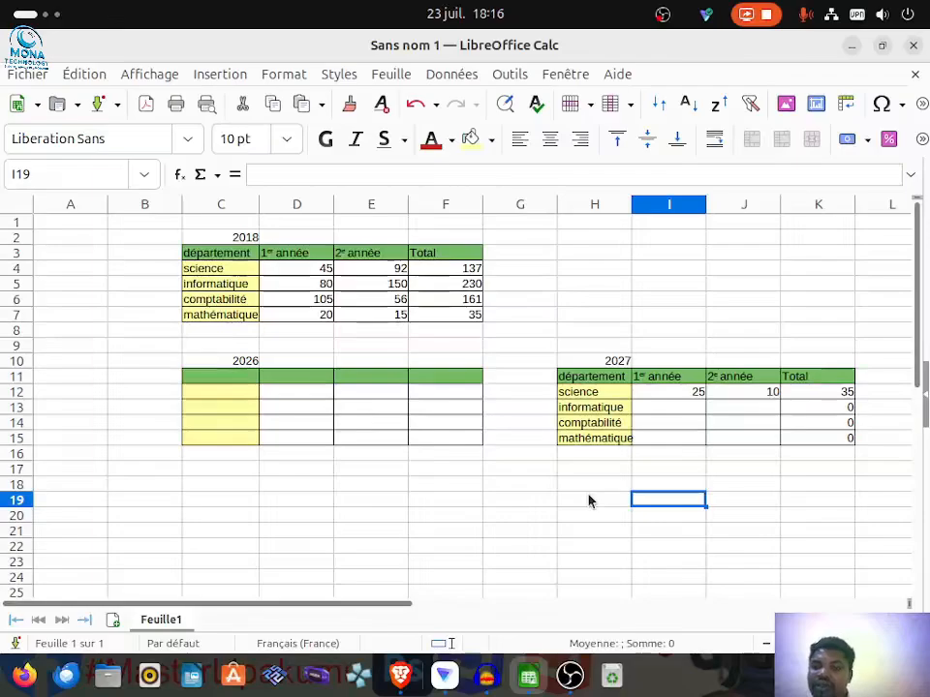
# Step: Fill in the informatique row of the 2027 table with 92 for the first year and 32 for the second
pyautogui.click(666, 408)
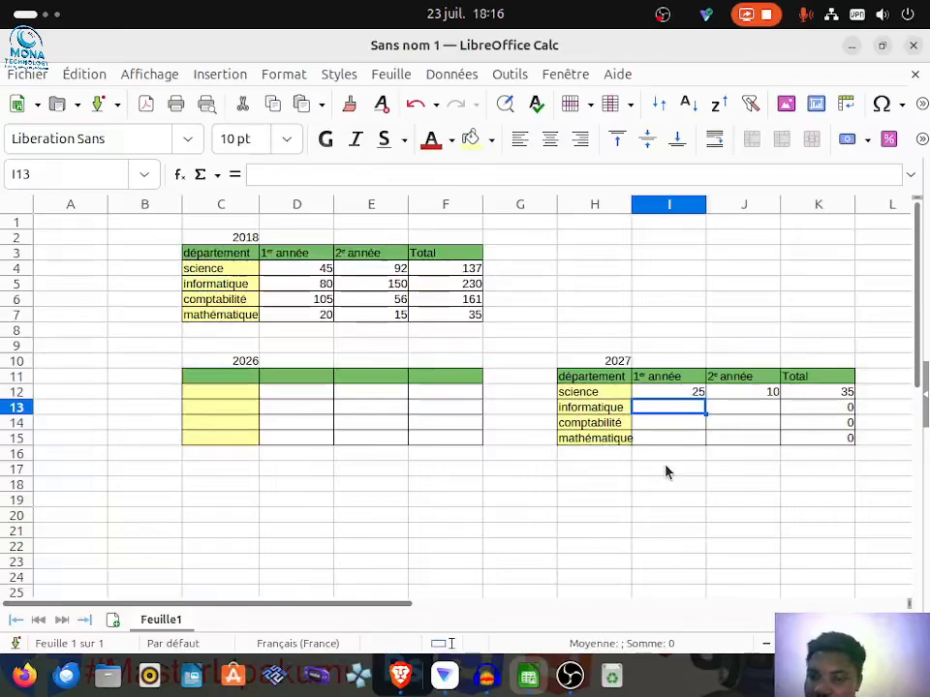
pyautogui.doubleClick(676, 408)
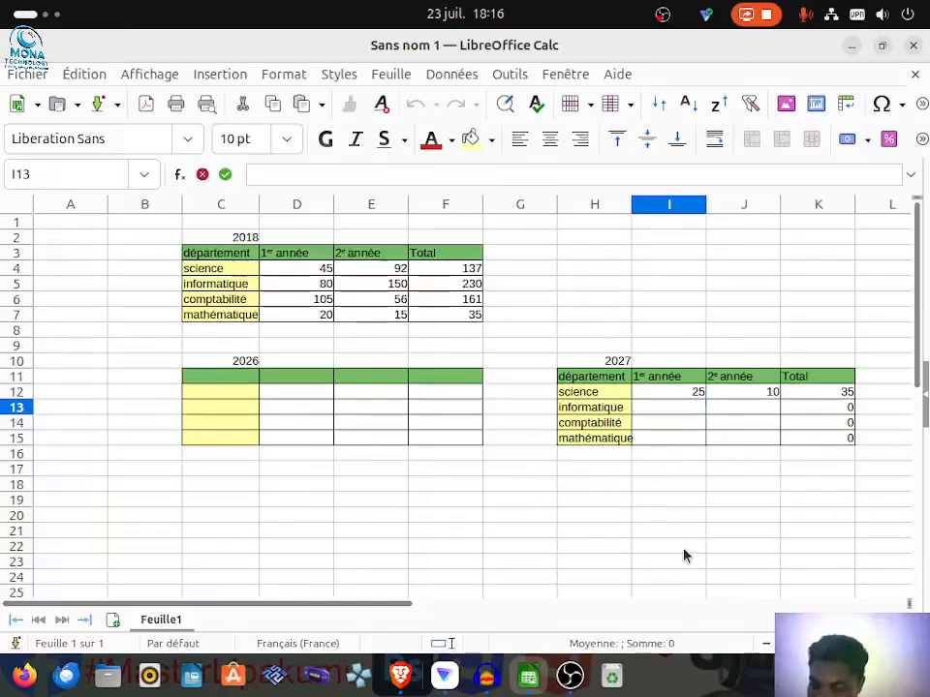
pyautogui.write('92')
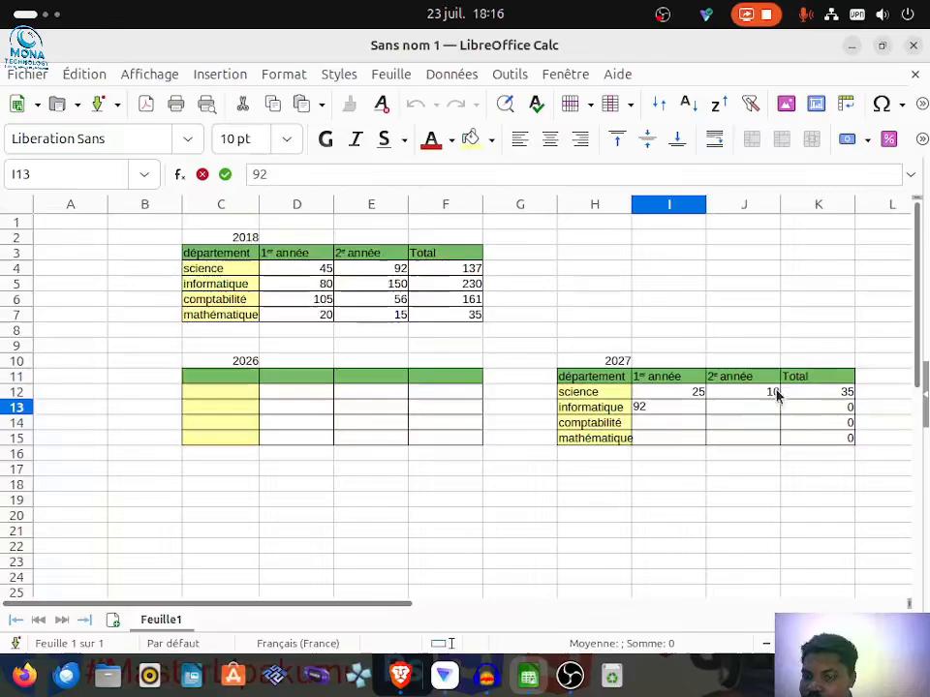
pyautogui.doubleClick(754, 408)
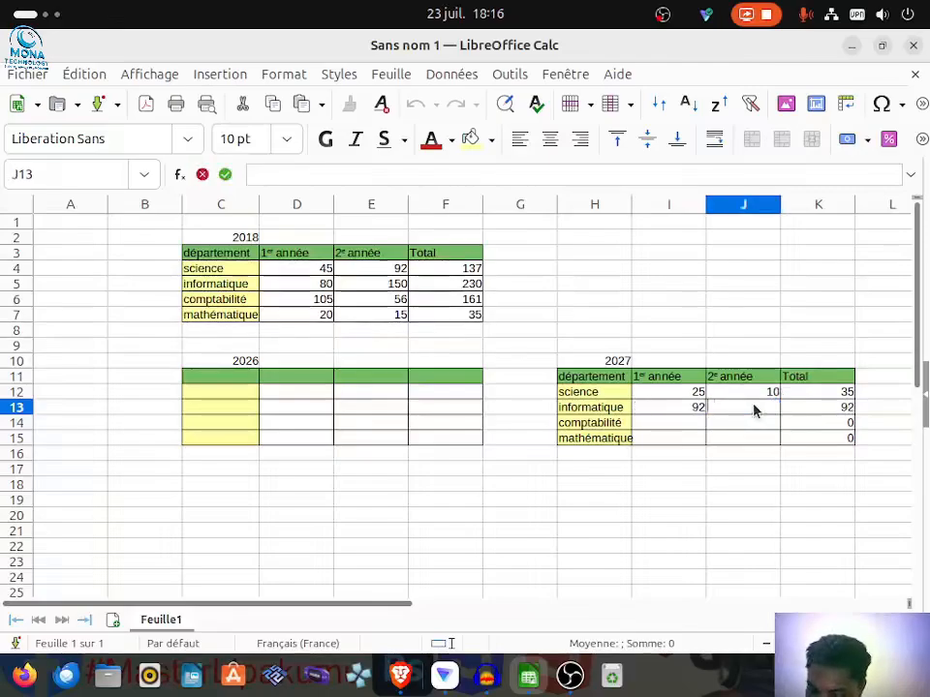
pyautogui.write('32')
# Step: Fill in the comptabilité row of the 2027 table with 20500 for the first year and 10000 for the second
pyautogui.click(694, 428)
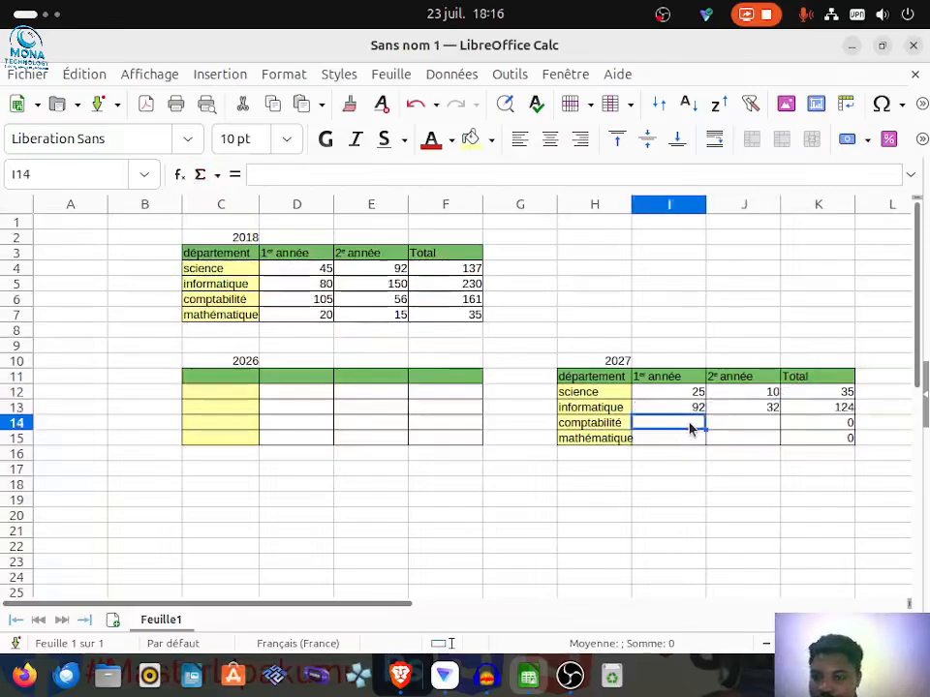
pyautogui.doubleClick(691, 426)
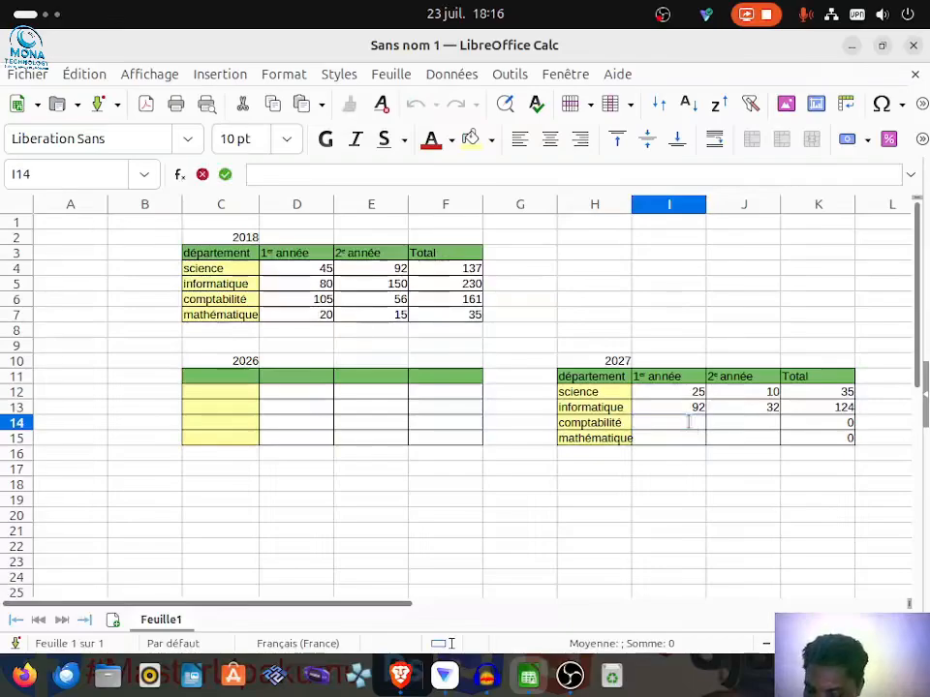
pyautogui.write('20')
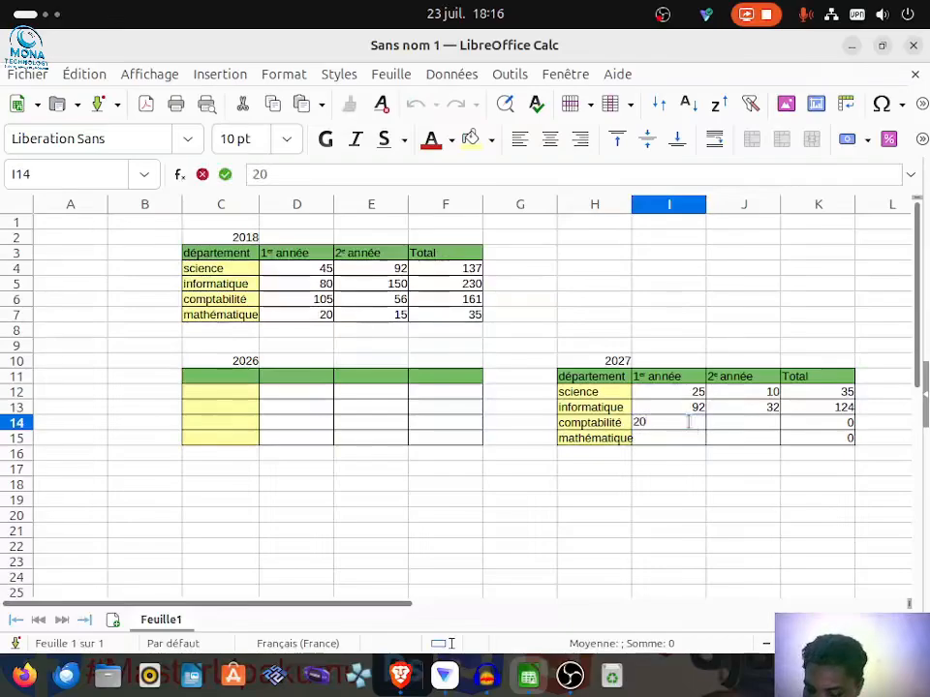
pyautogui.write('500')
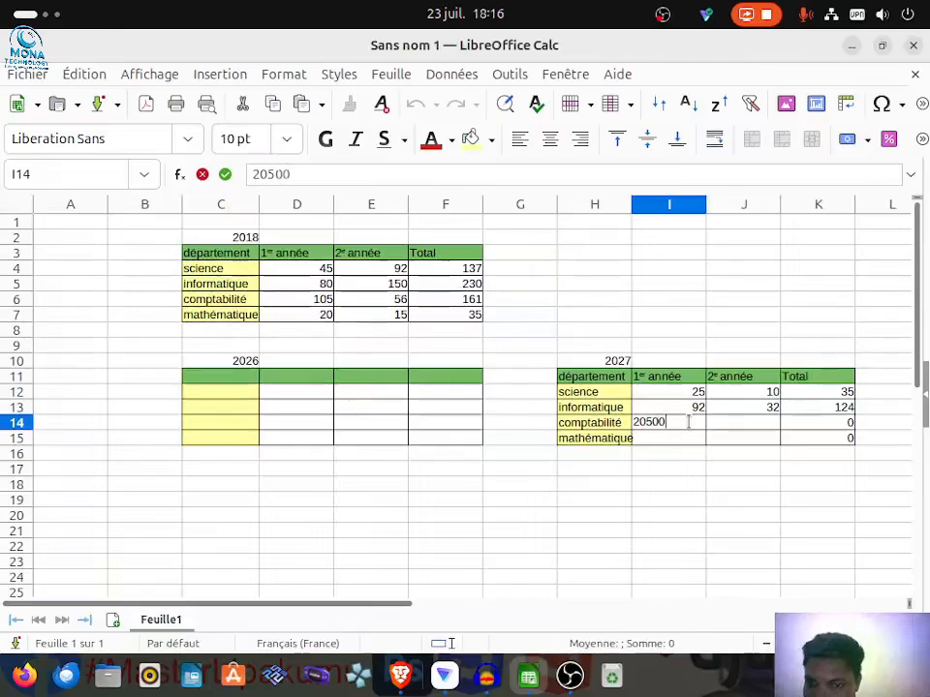
pyautogui.click(749, 425)
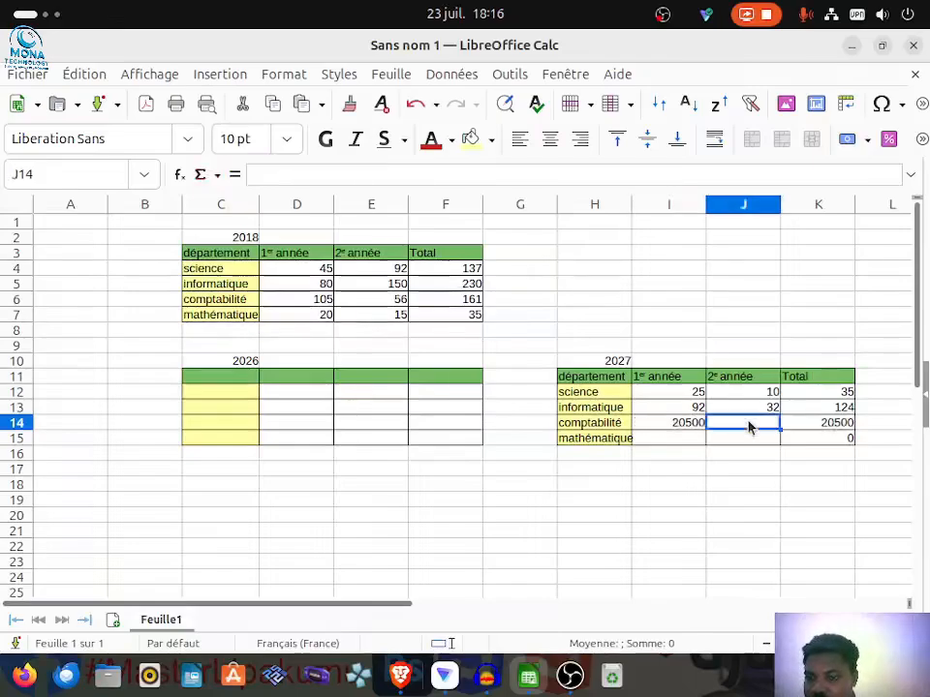
pyautogui.write('10000')
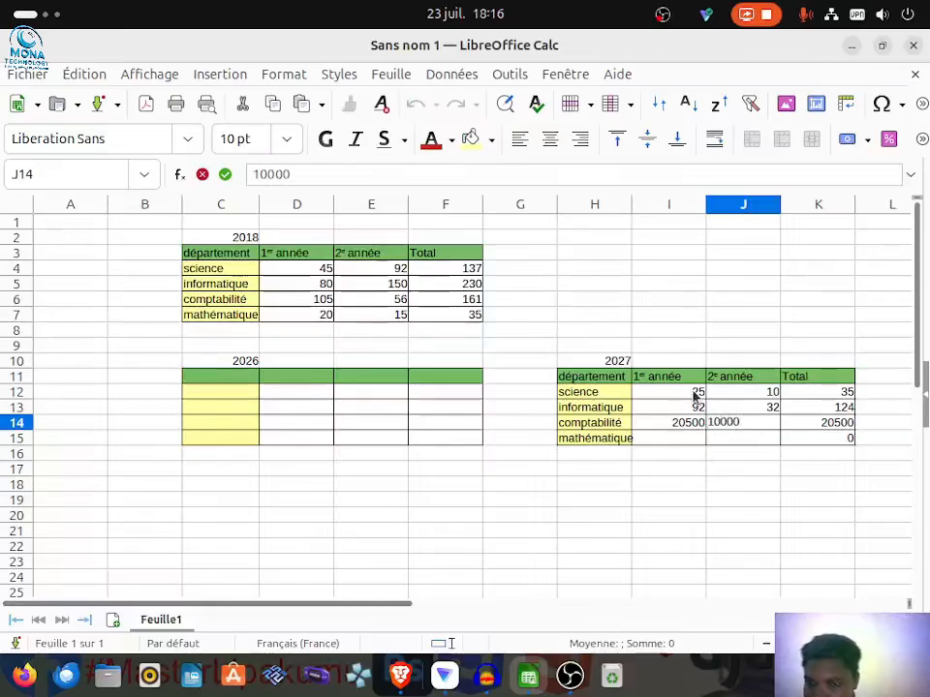
# Step: Enter 150 and 145 in the mathématique row of the 2027 table and widen column H slightly to fit its labels
pyautogui.click(682, 448)
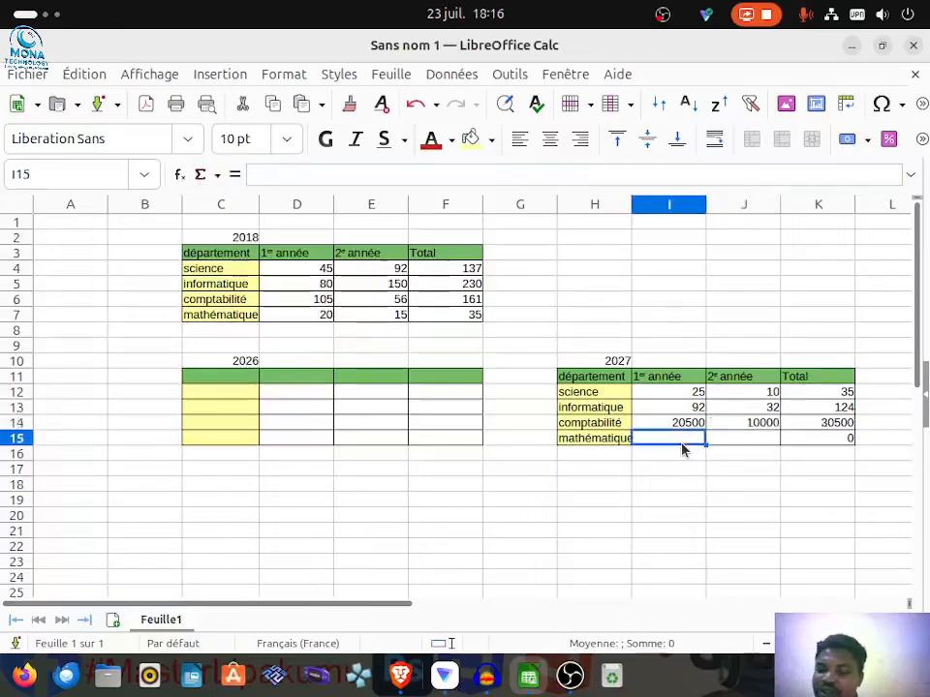
pyautogui.doubleClick(693, 444)
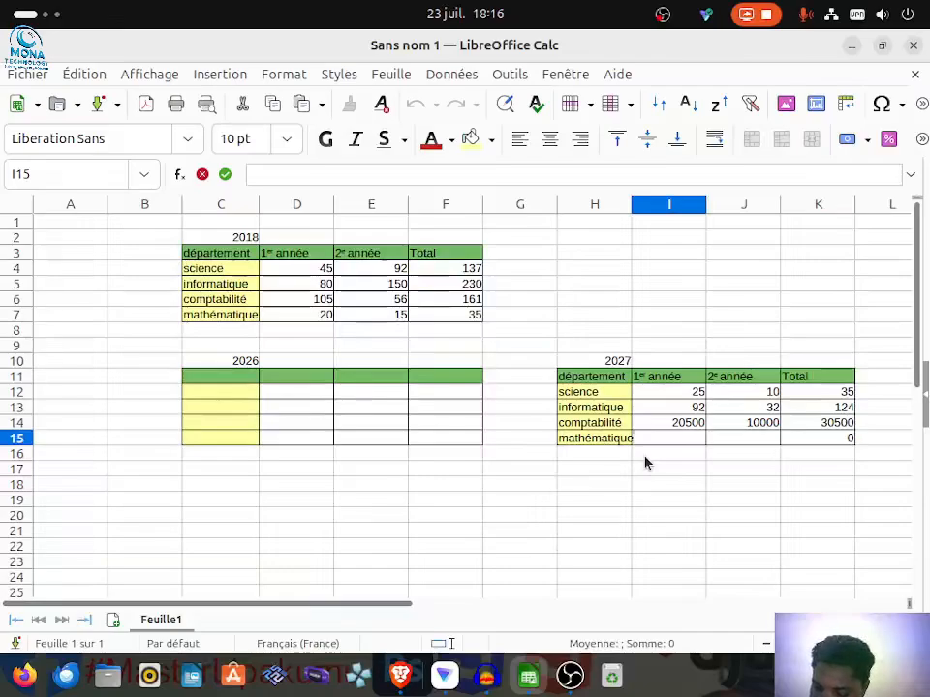
pyautogui.write('150')
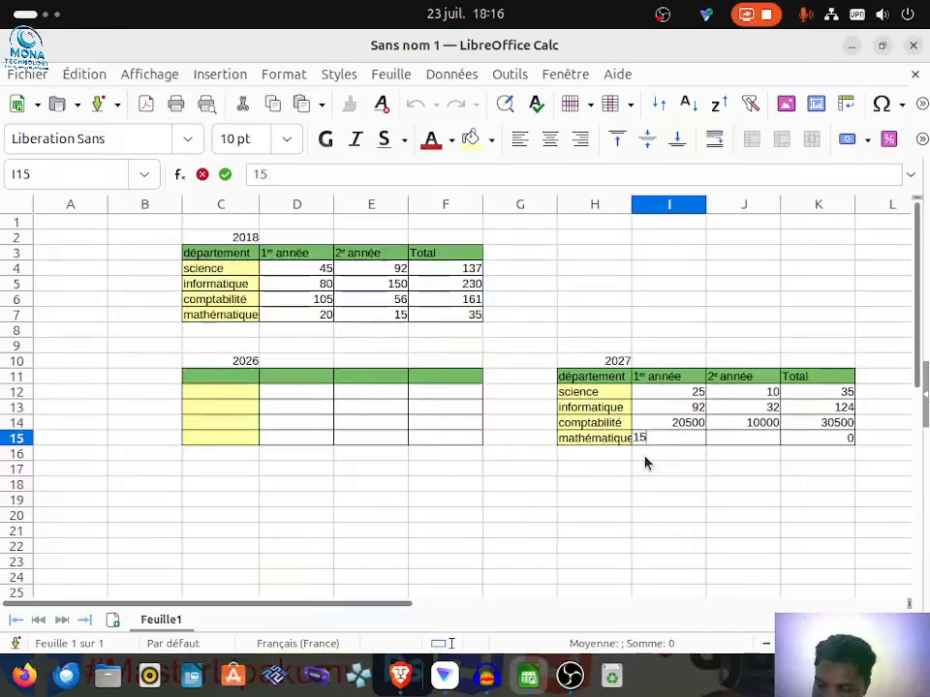
pyautogui.click(736, 443)
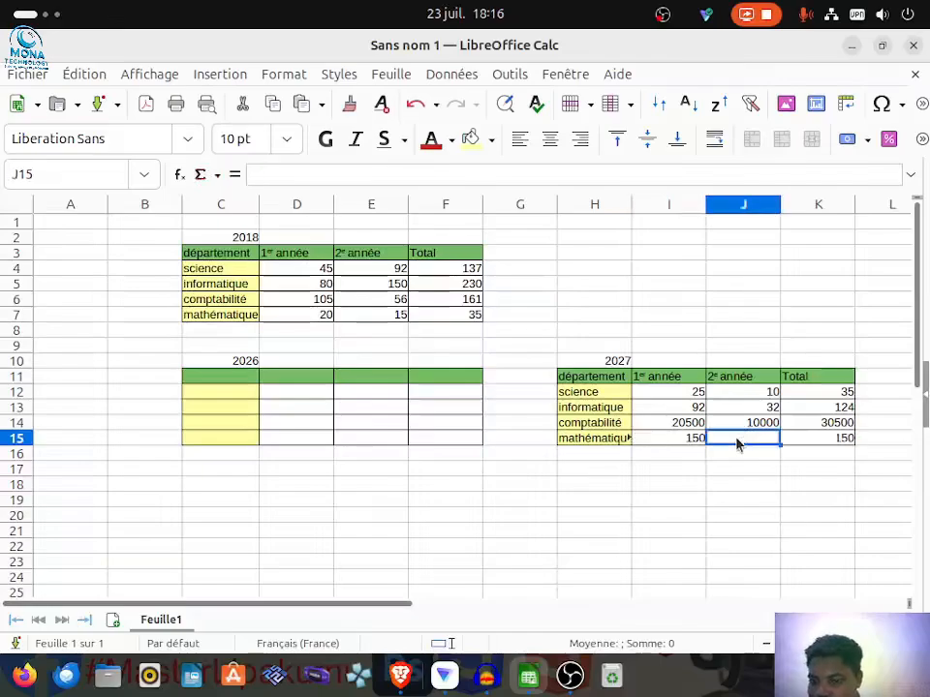
pyautogui.write('145')
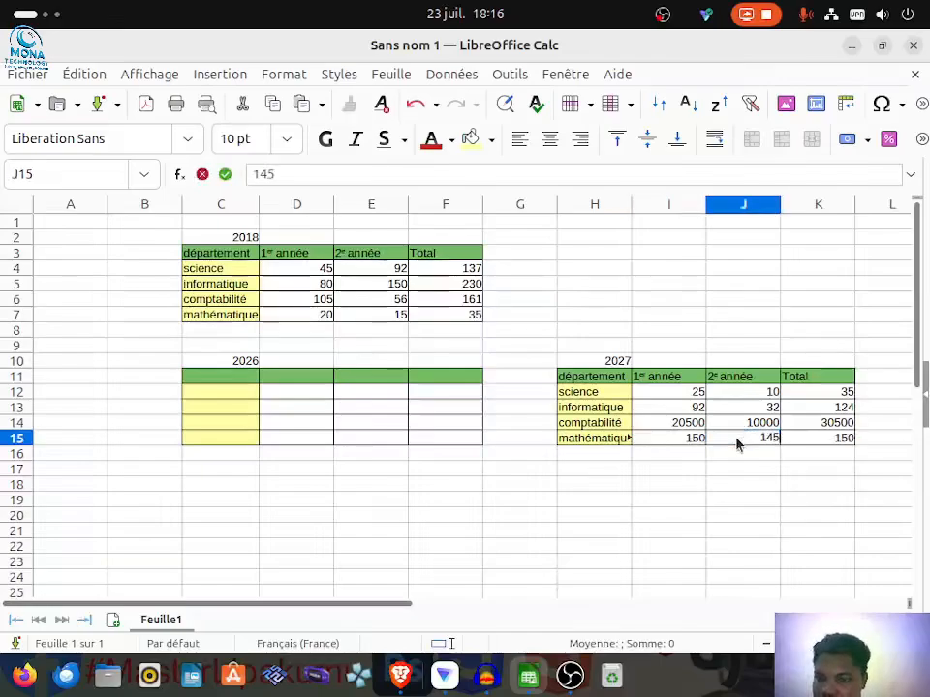
pyautogui.click(699, 452)
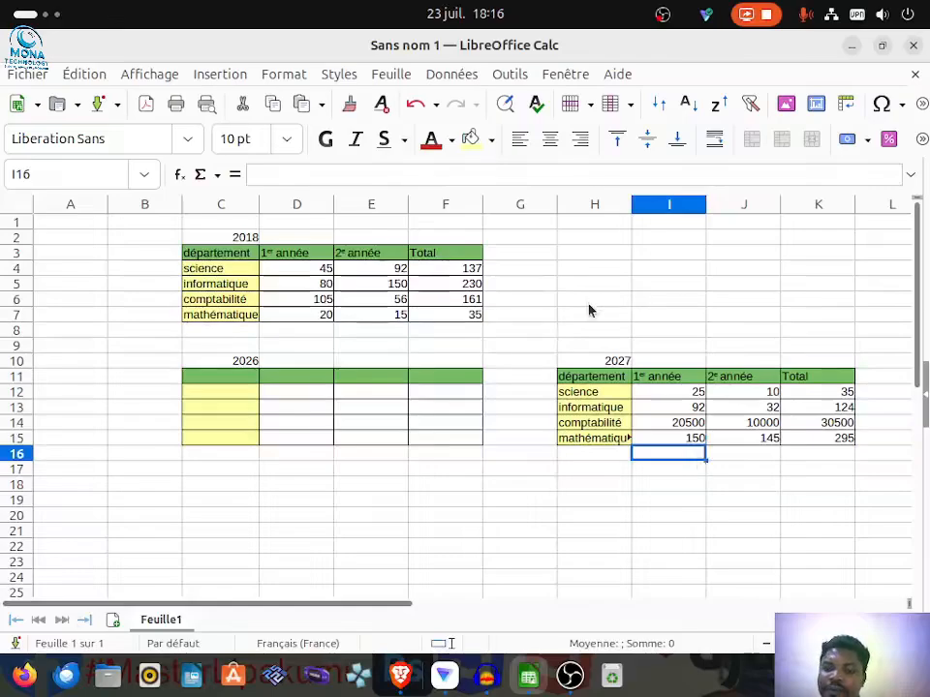
pyautogui.moveTo(631, 205); pyautogui.dragTo(637, 208)
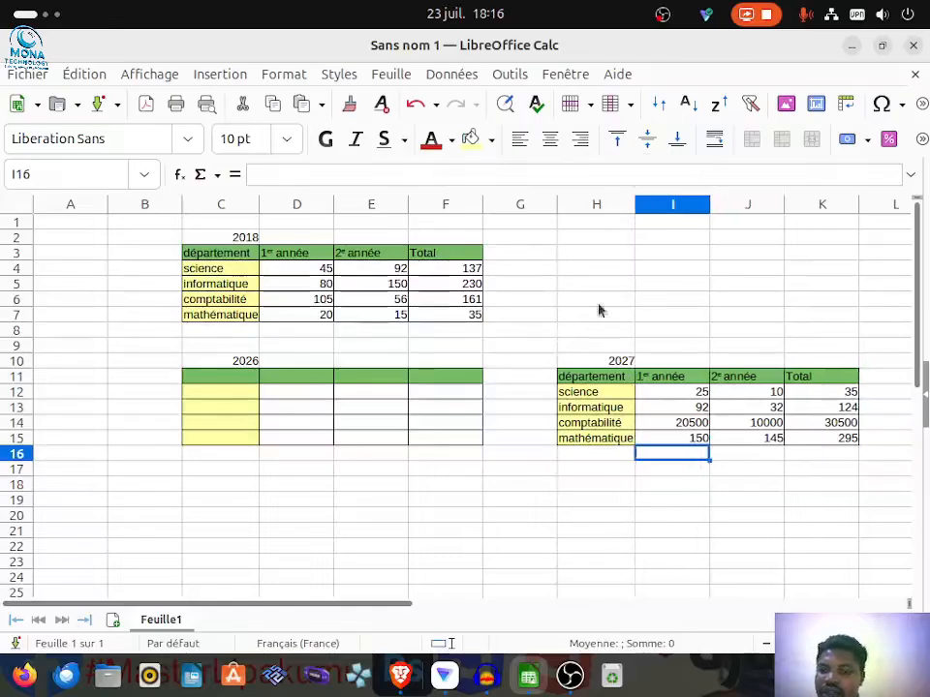
pyautogui.click(522, 487)
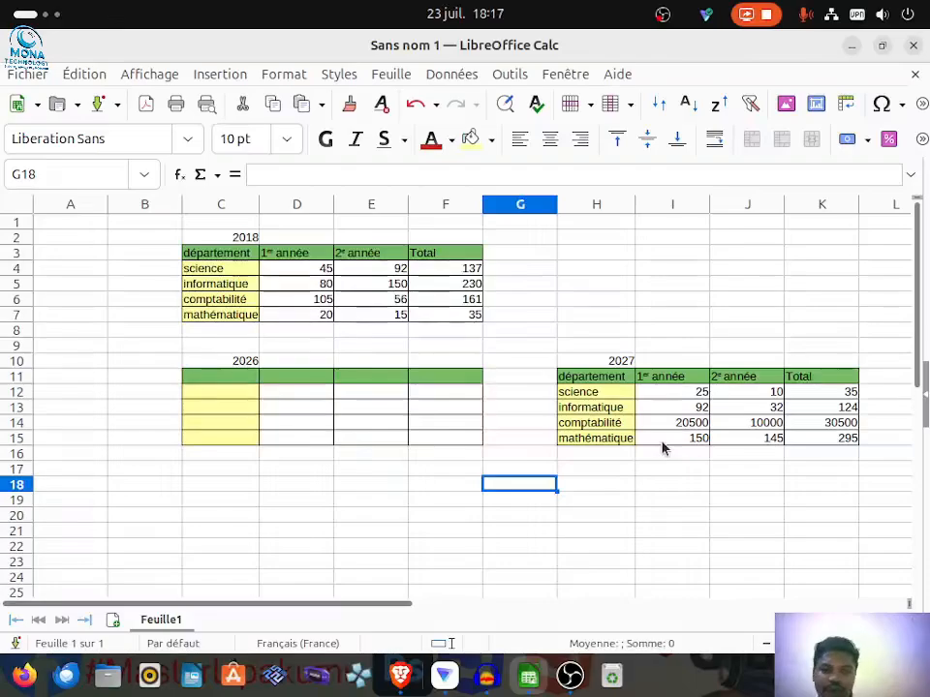
# Step: Enter the year 2028 in C17, below the empty 2026 table
pyautogui.click(207, 471)
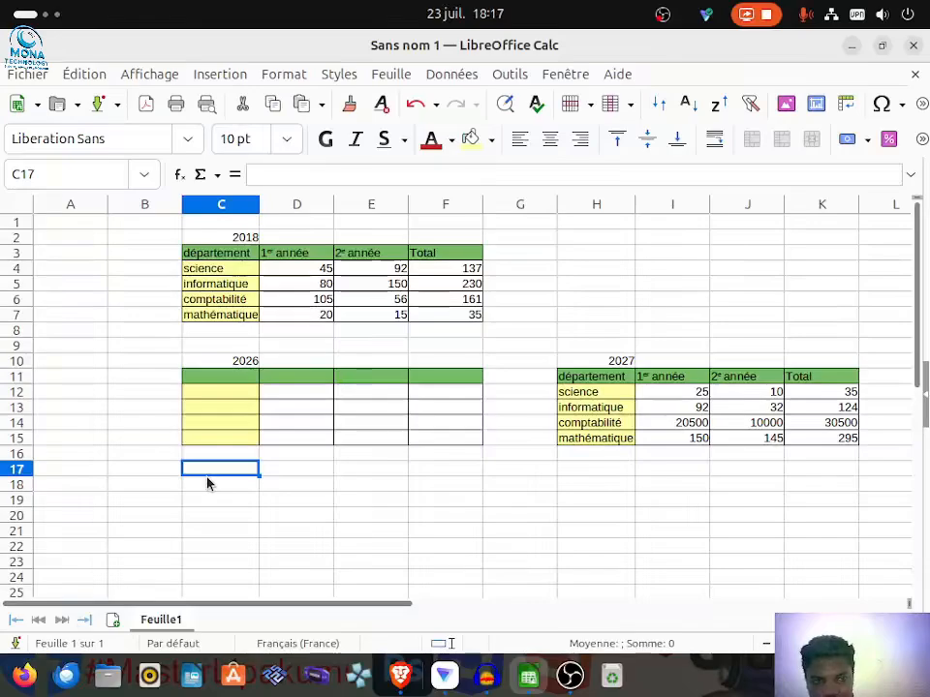
pyautogui.write('20')
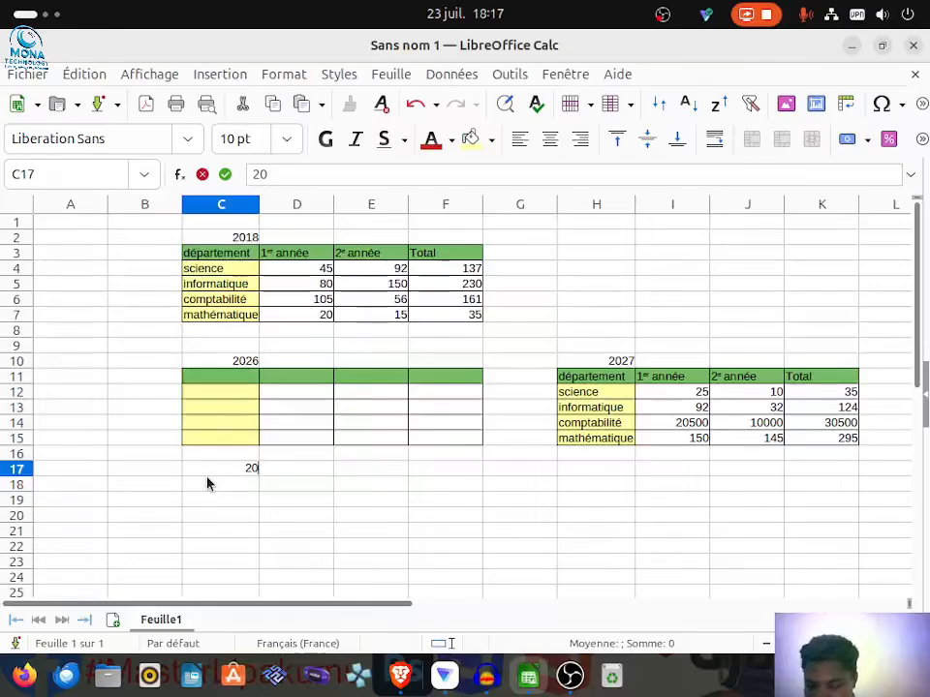
pyautogui.write('28')
pyautogui.press('Return')
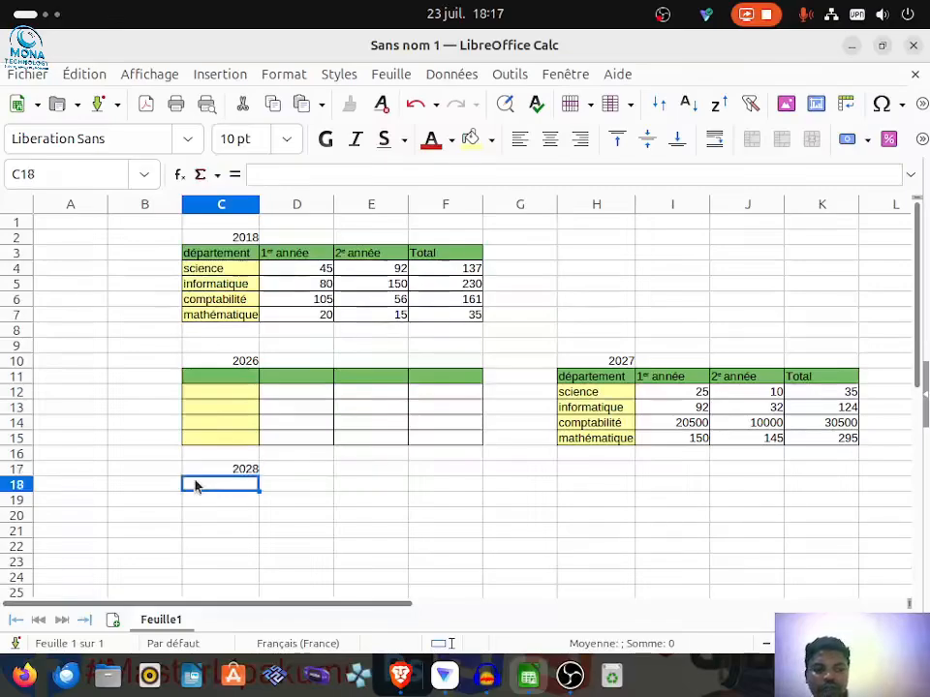
pyautogui.click(106, 77)
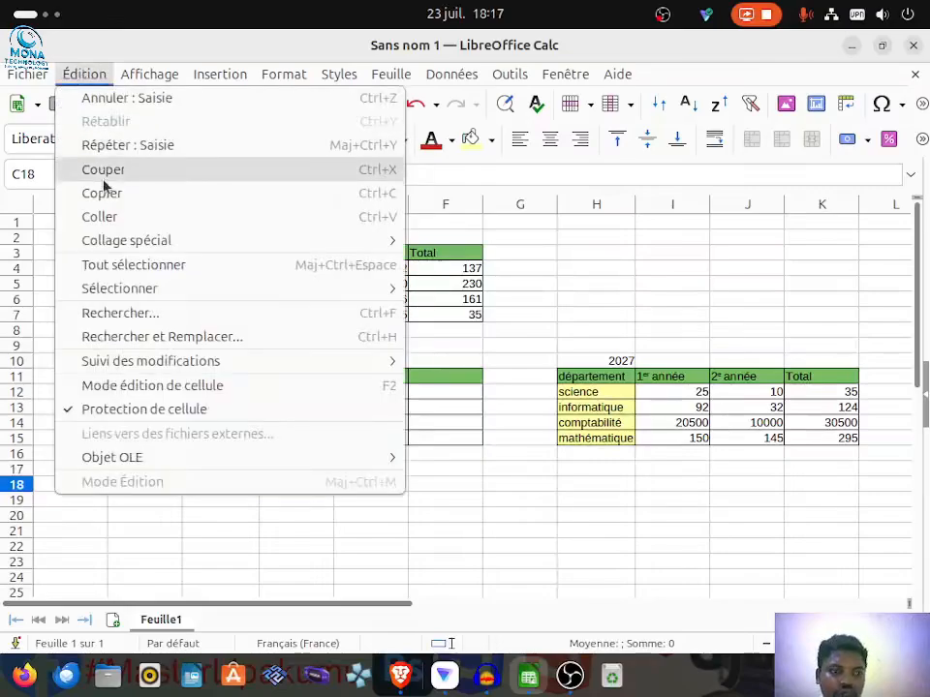
pyautogui.moveTo(322, 244)
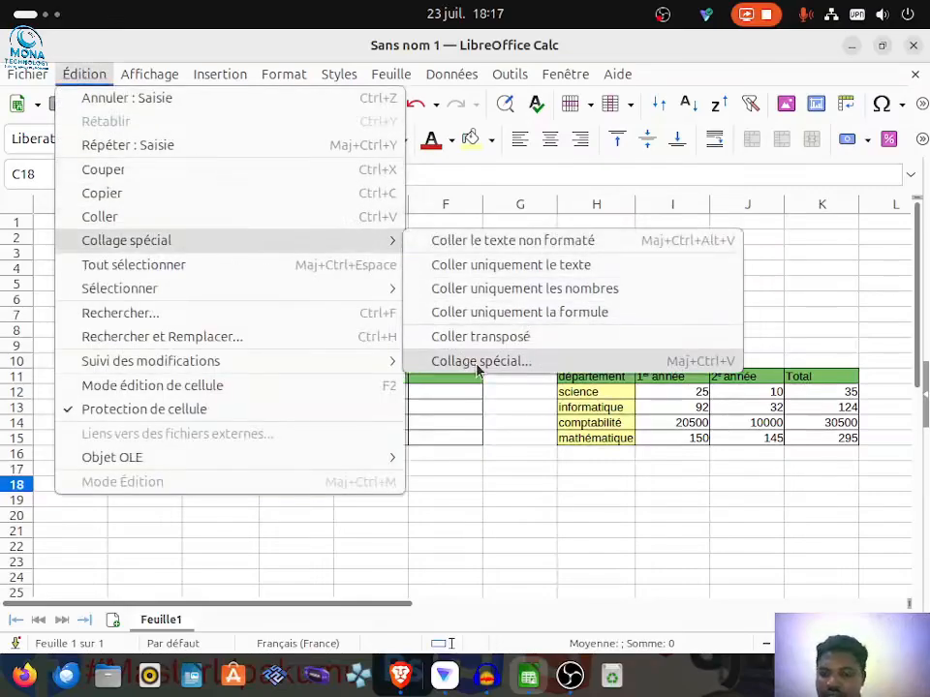
pyautogui.click(534, 486)
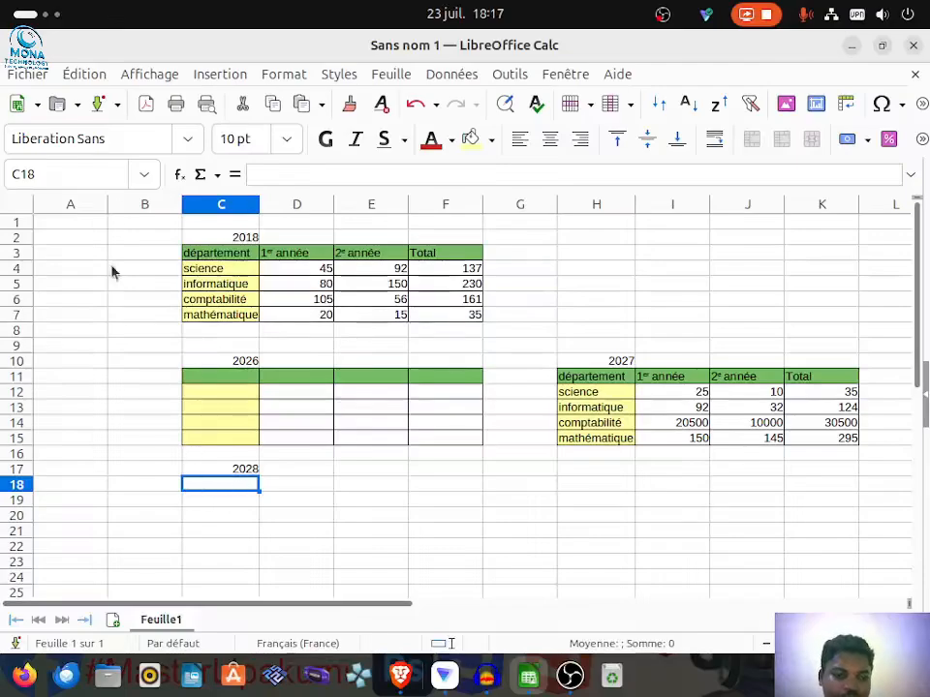
# Step: Paste the copied 2018 table at C18 under the year 2028 using Paste Special with everything included (Tout) and transposed
pyautogui.click(85, 73)
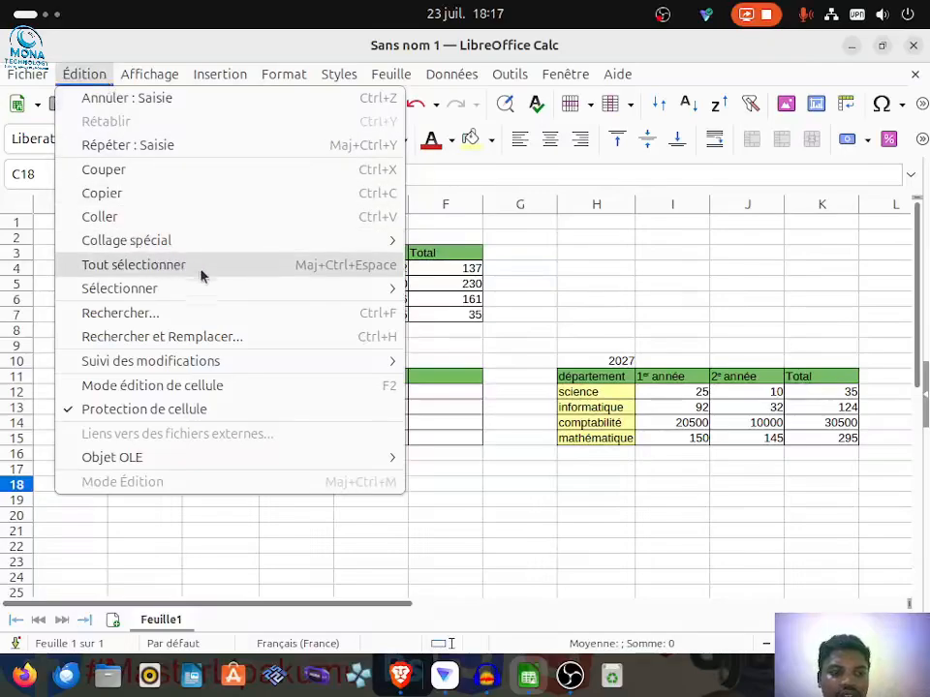
pyautogui.moveTo(196, 241)
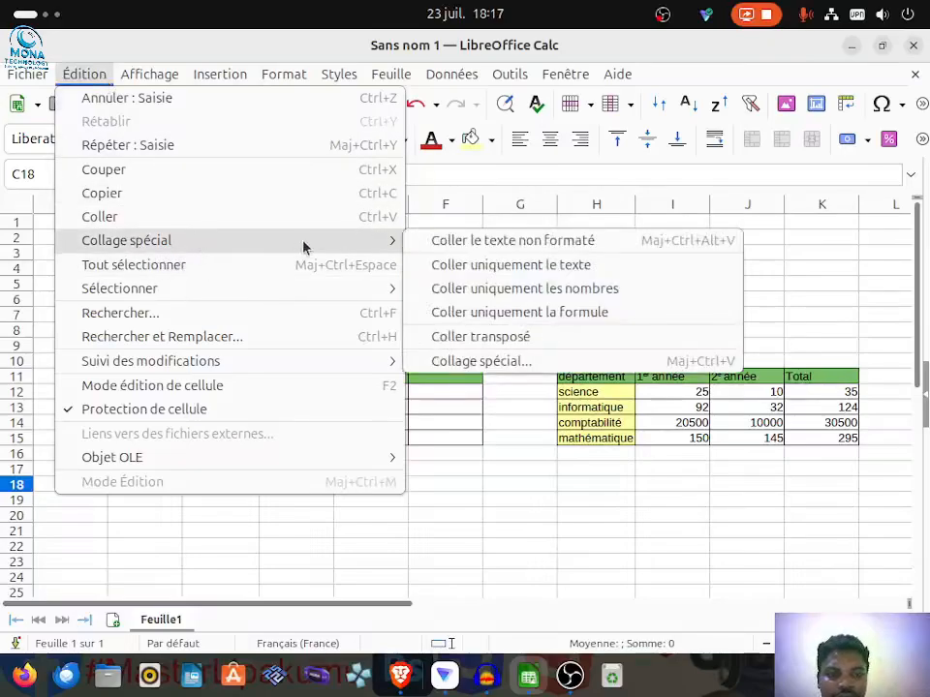
pyautogui.click(465, 361)
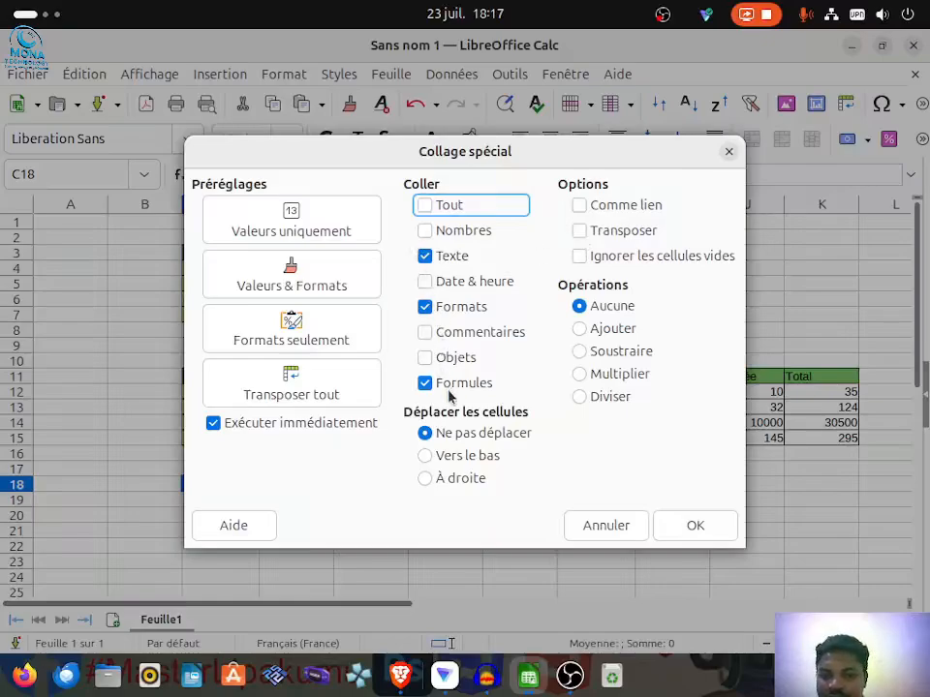
pyautogui.click(426, 232)
pyautogui.click(429, 206)
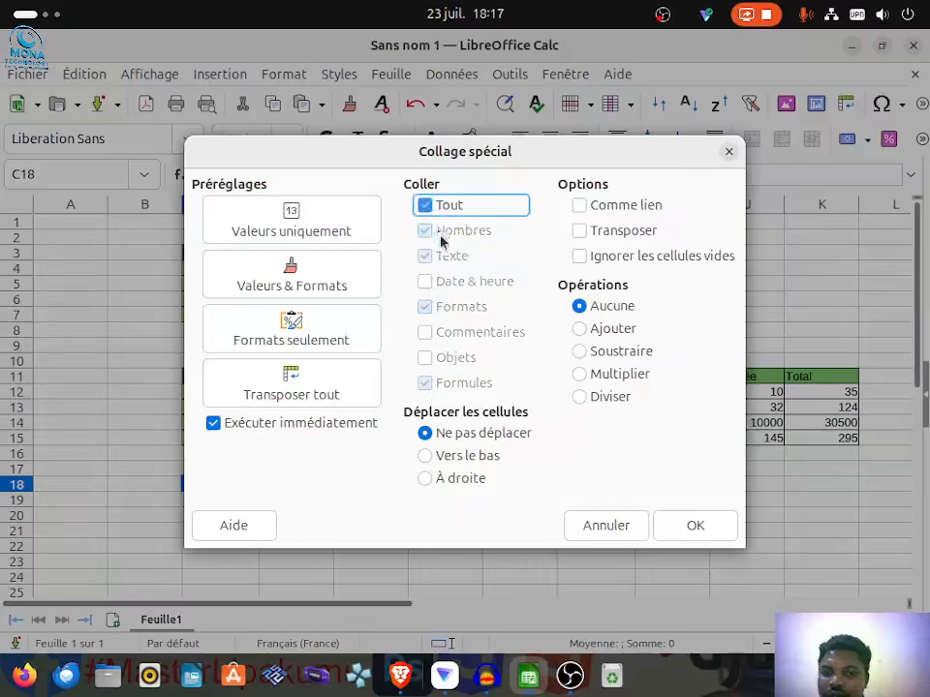
pyautogui.click(589, 236)
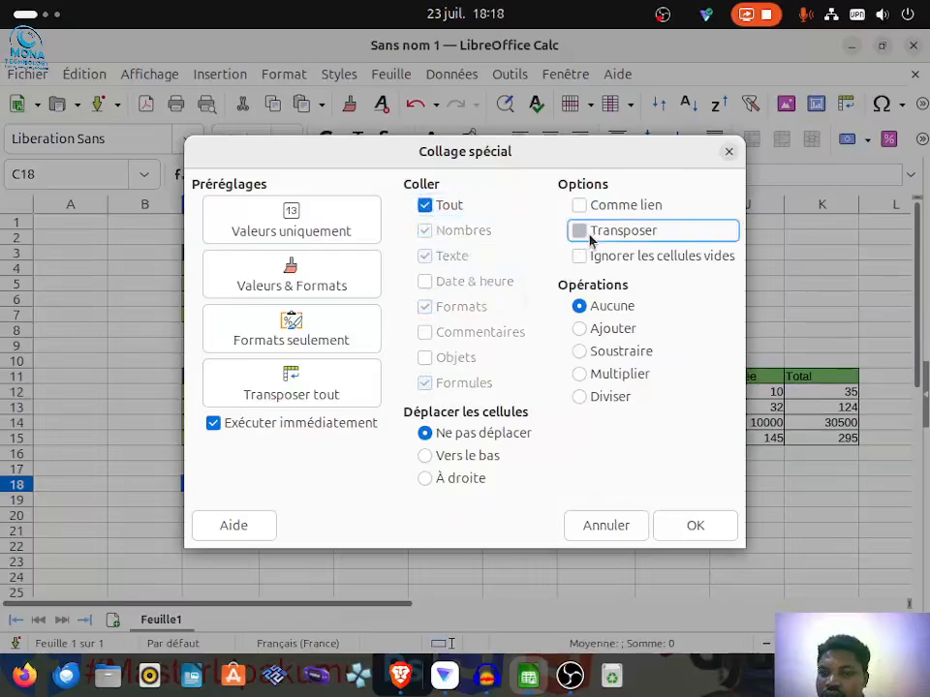
pyautogui.click(696, 526)
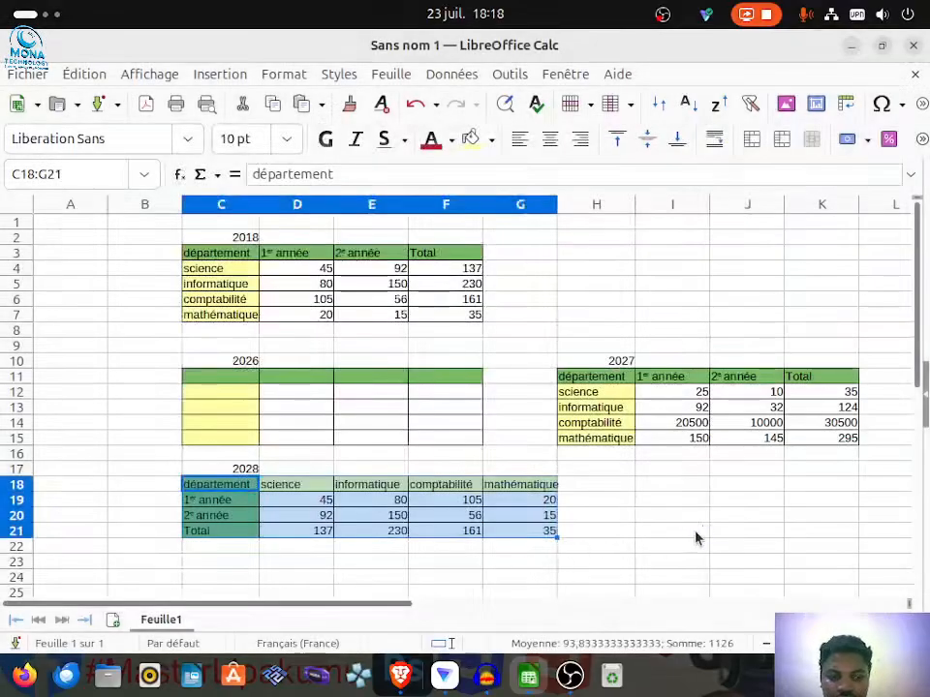
pyautogui.click(302, 579)
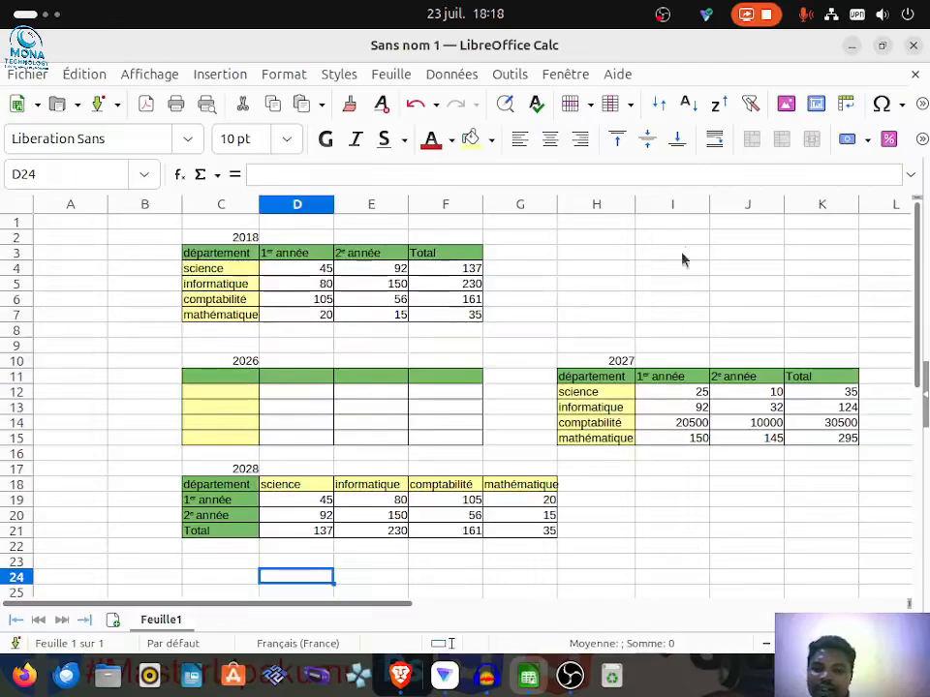
# Step: Enter the year 2029 in H2, beside the 2018 table
pyautogui.click(593, 254)
pyautogui.click(591, 240)
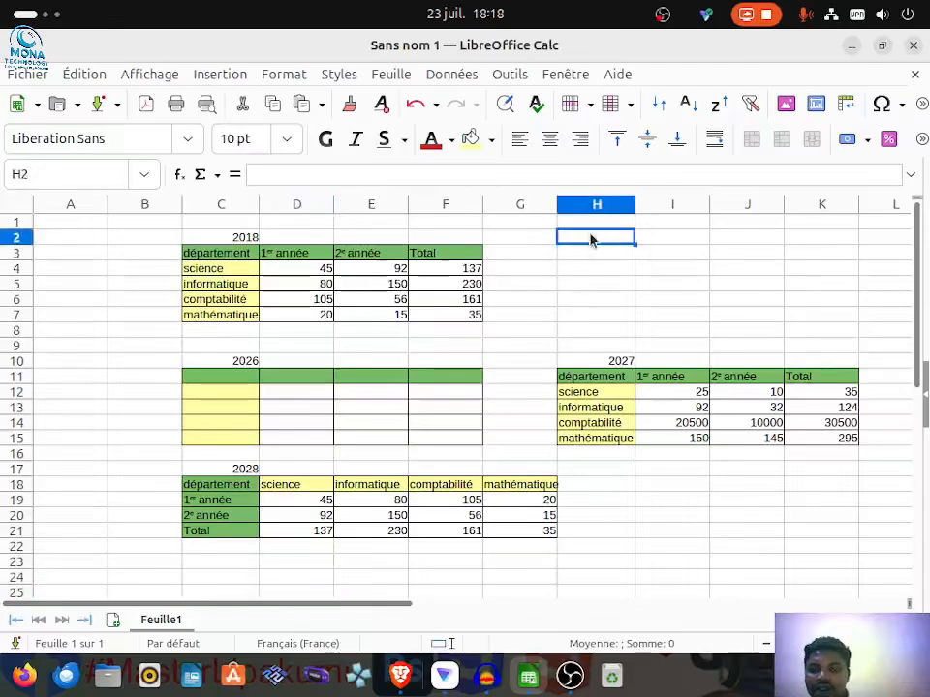
pyautogui.write('2029')
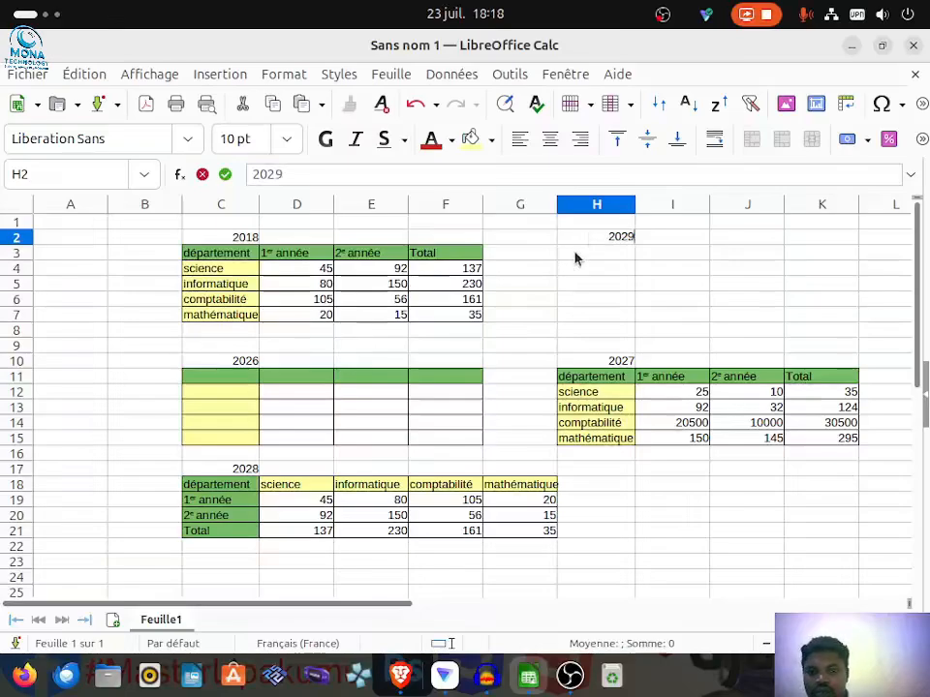
pyautogui.click(575, 256)
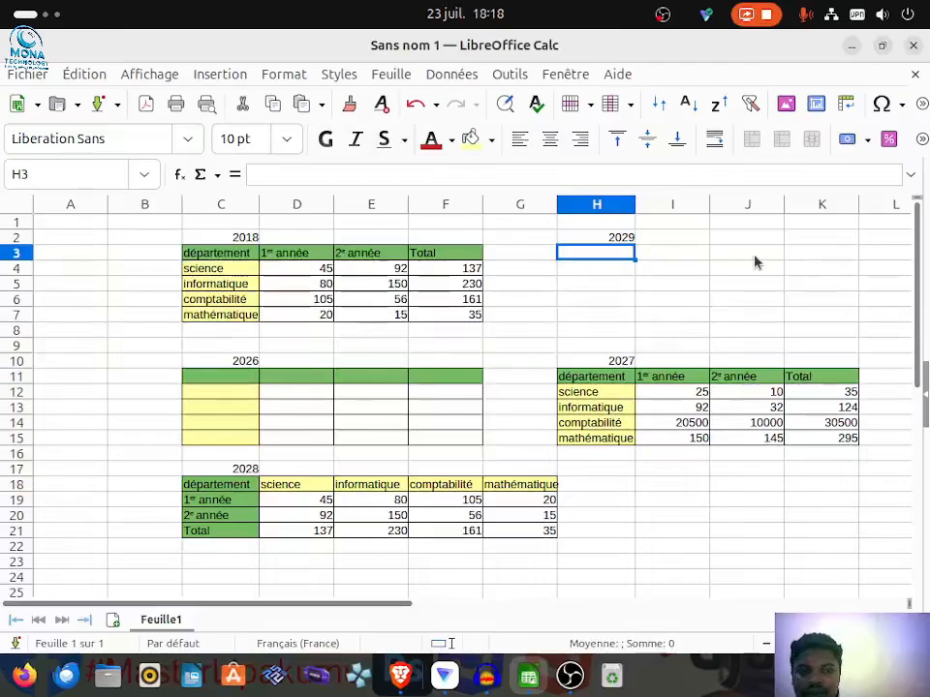
# Step: Fill cells K4 to K7, below the 2029 heading row, with the value 2
pyautogui.click(675, 255)
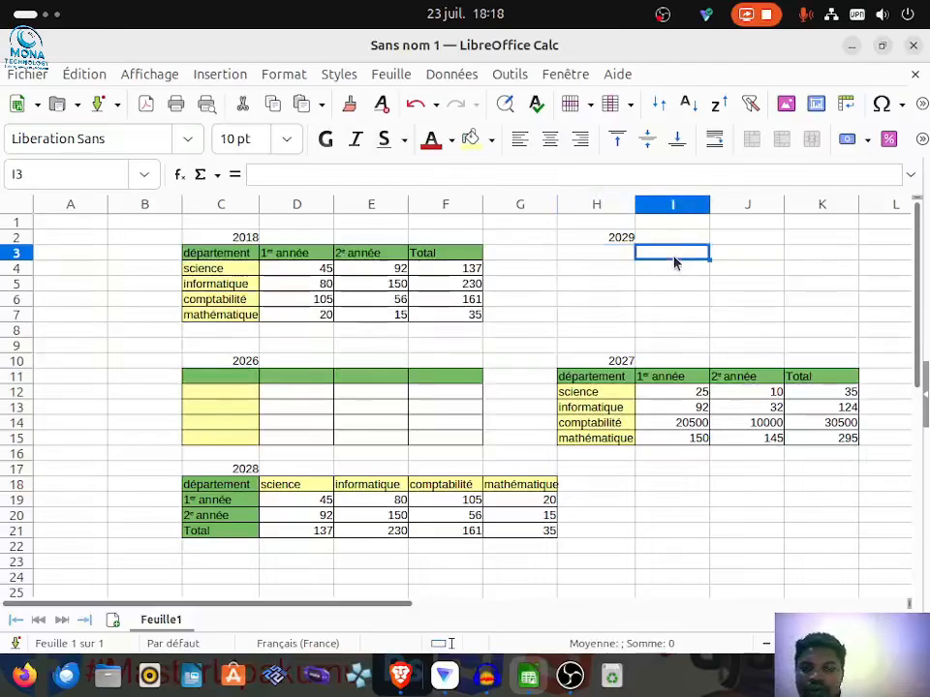
pyautogui.click(723, 259)
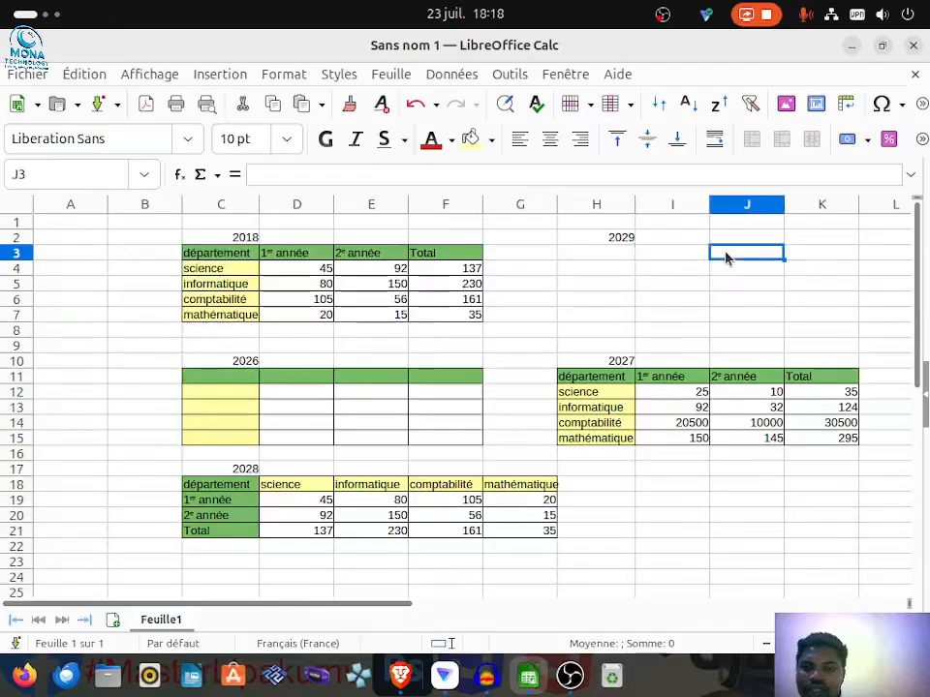
pyautogui.click(804, 254)
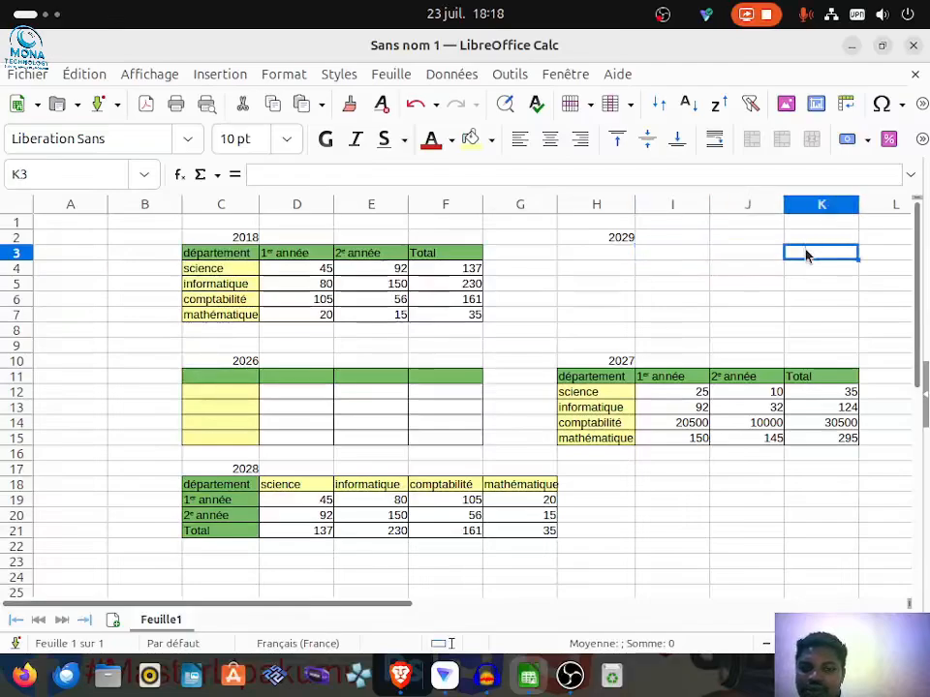
pyautogui.click(806, 273)
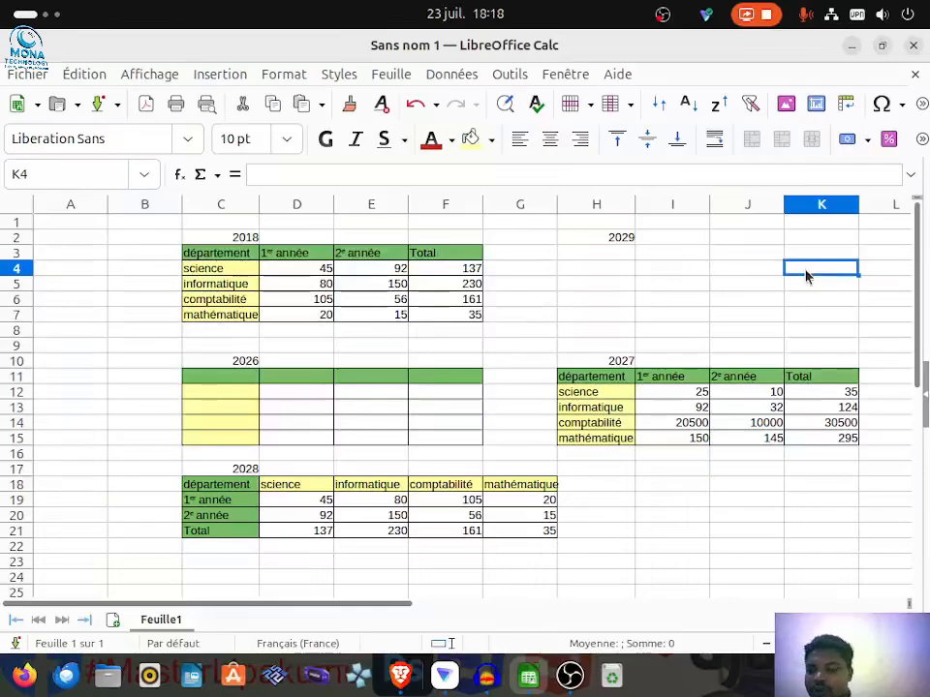
pyautogui.doubleClick(805, 271)
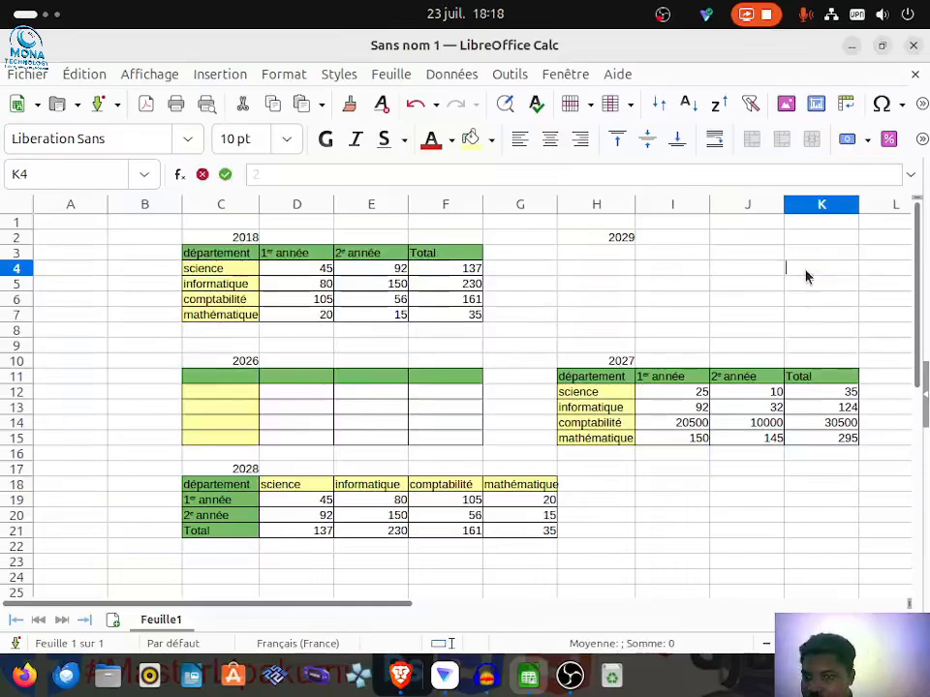
pyautogui.write('2')
pyautogui.doubleClick(826, 279)
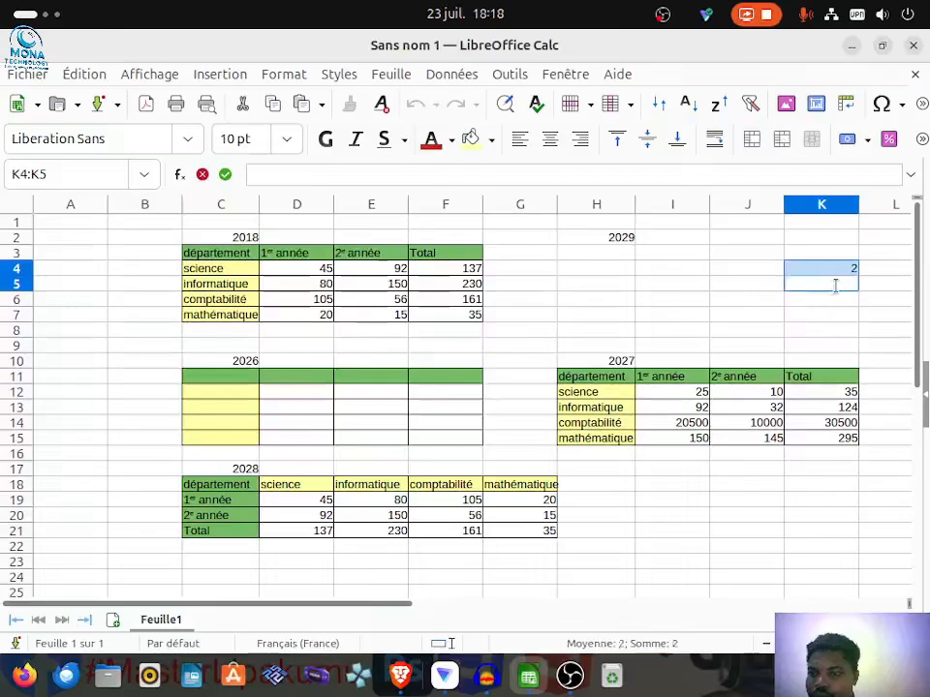
pyautogui.write('2')
pyautogui.click(835, 306)
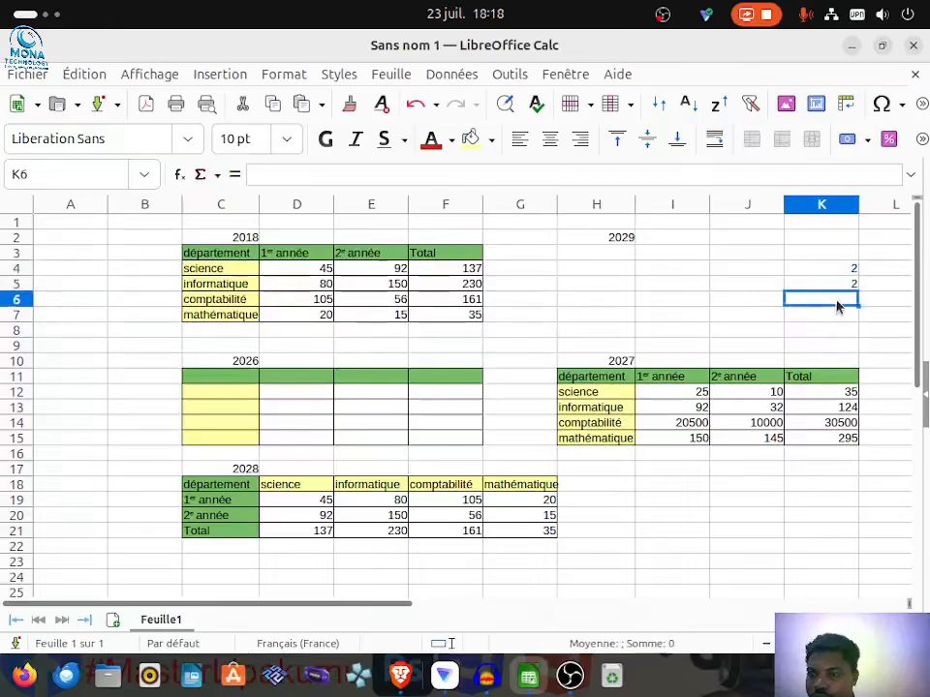
pyautogui.write('2')
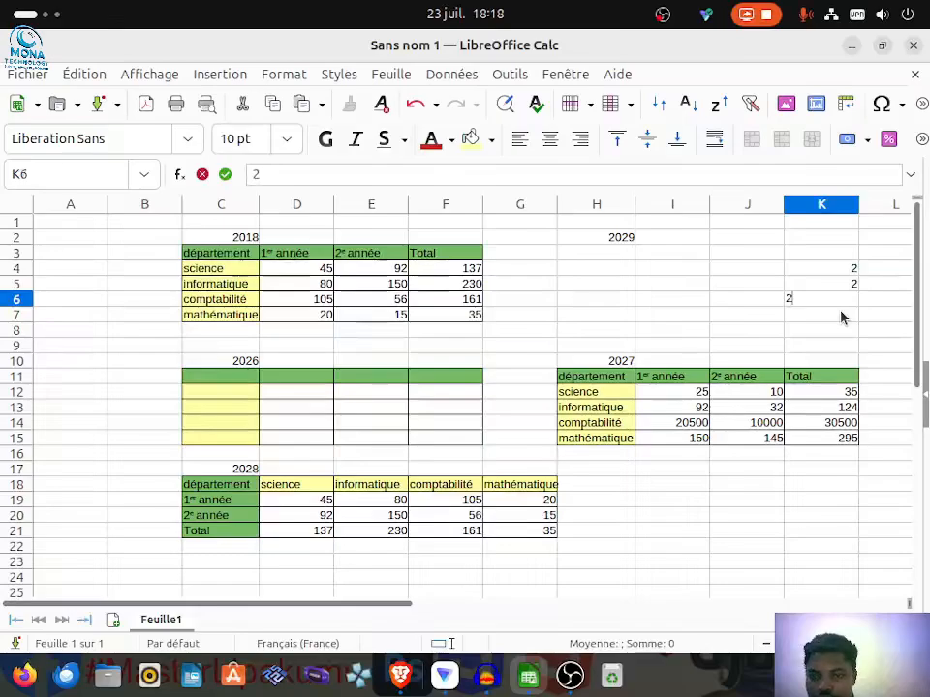
pyautogui.click(841, 317)
pyautogui.write('2')
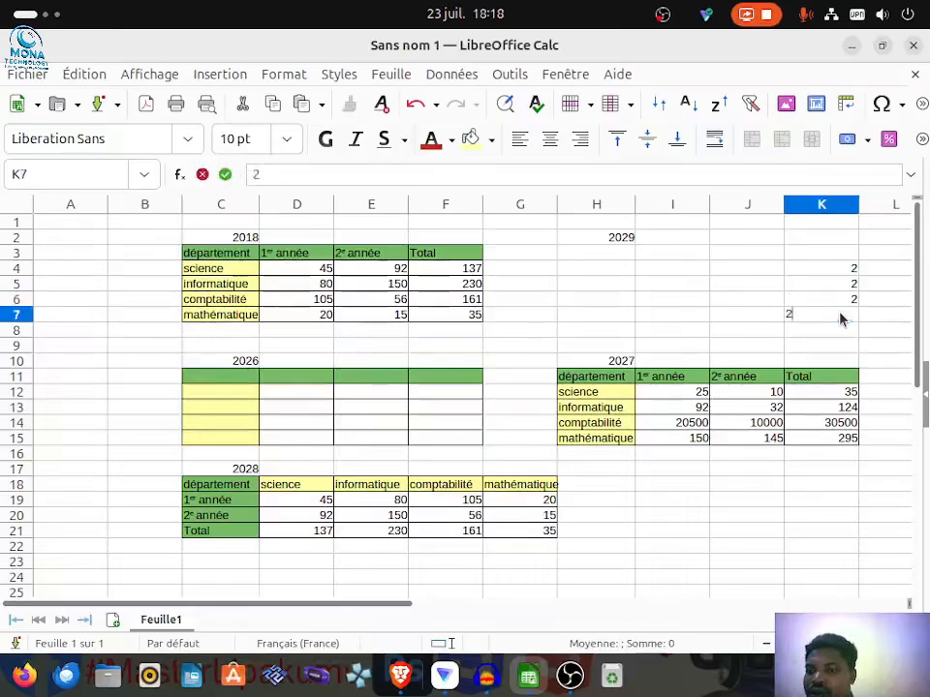
pyautogui.click(811, 339)
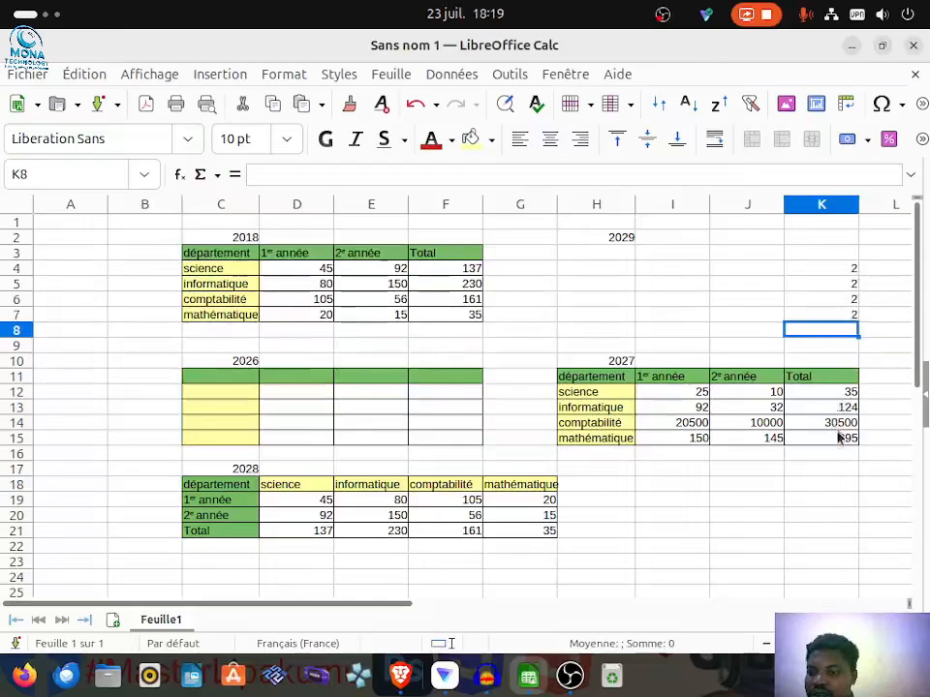
# Step: Paste the copied 2018 table at H3 using Paste Special with everything included (Tout), transposed, and the Ajouter operation
pyautogui.click(600, 254)
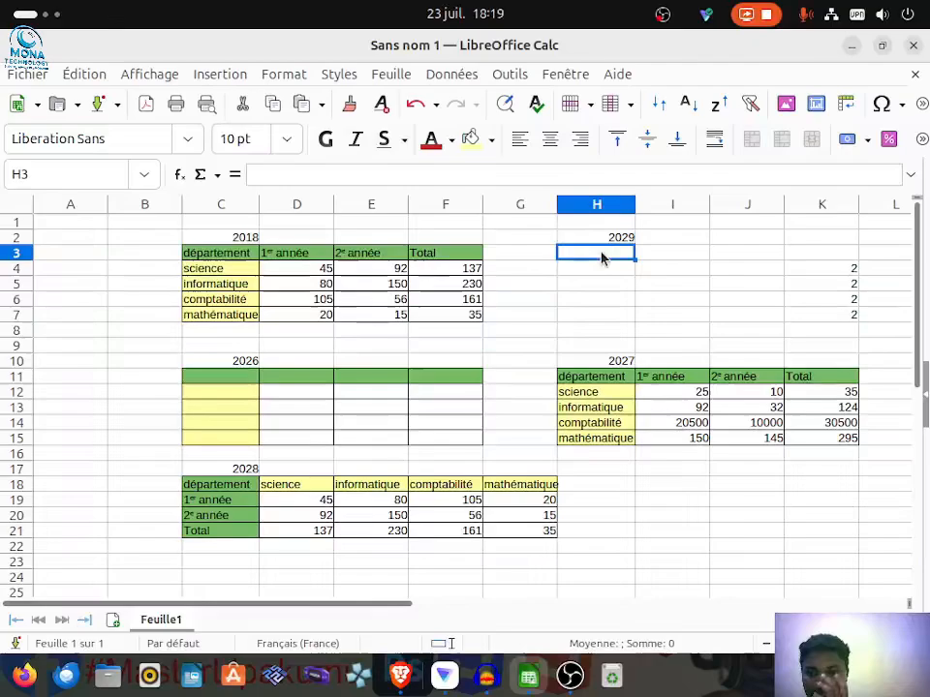
pyautogui.click(68, 76)
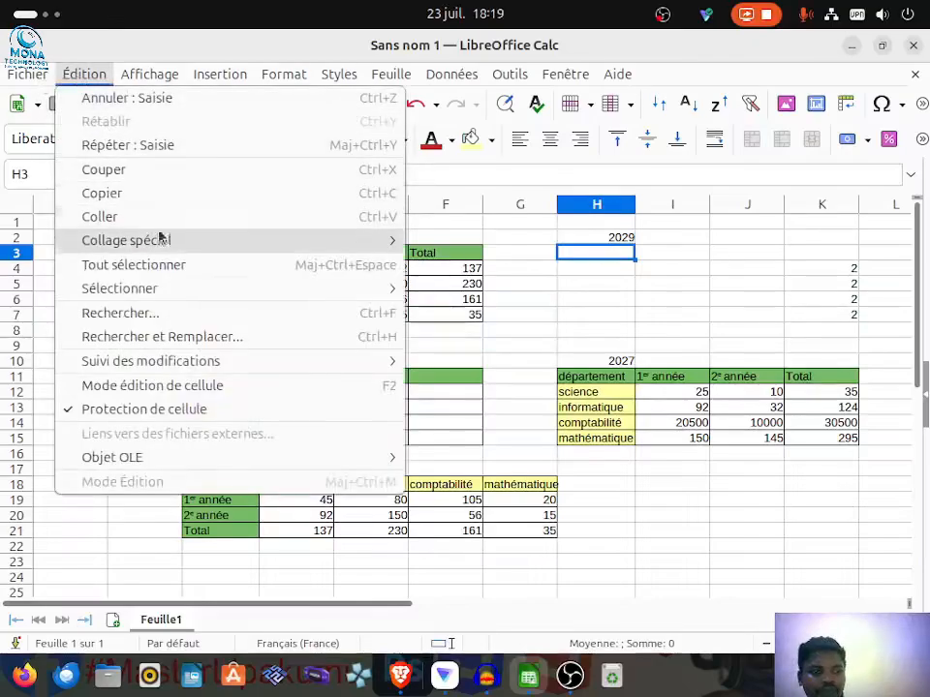
pyautogui.moveTo(160, 234)
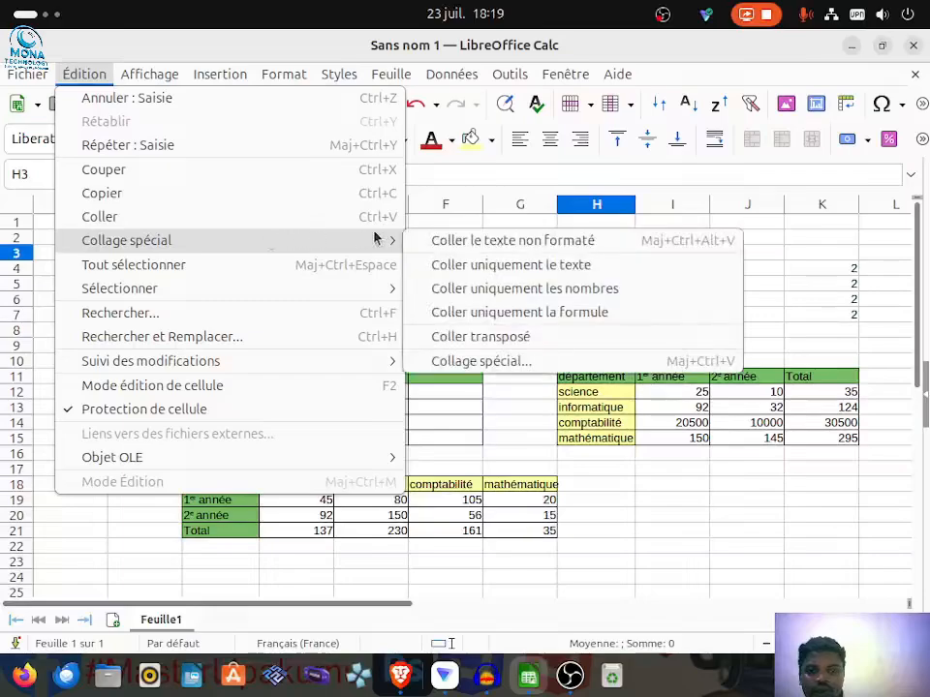
pyautogui.click(481, 362)
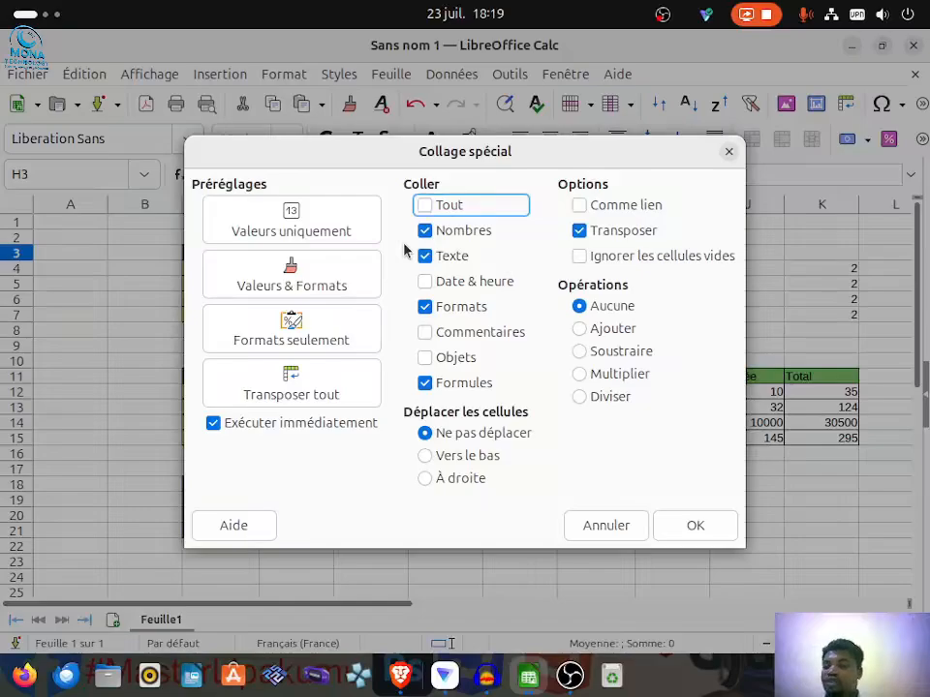
pyautogui.click(581, 330)
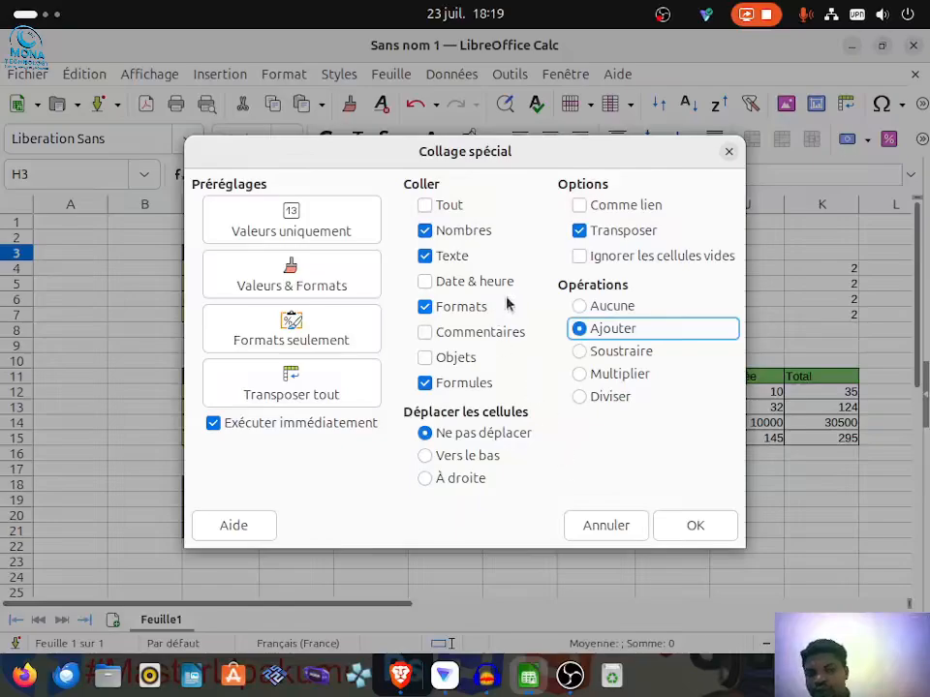
pyautogui.click(424, 204)
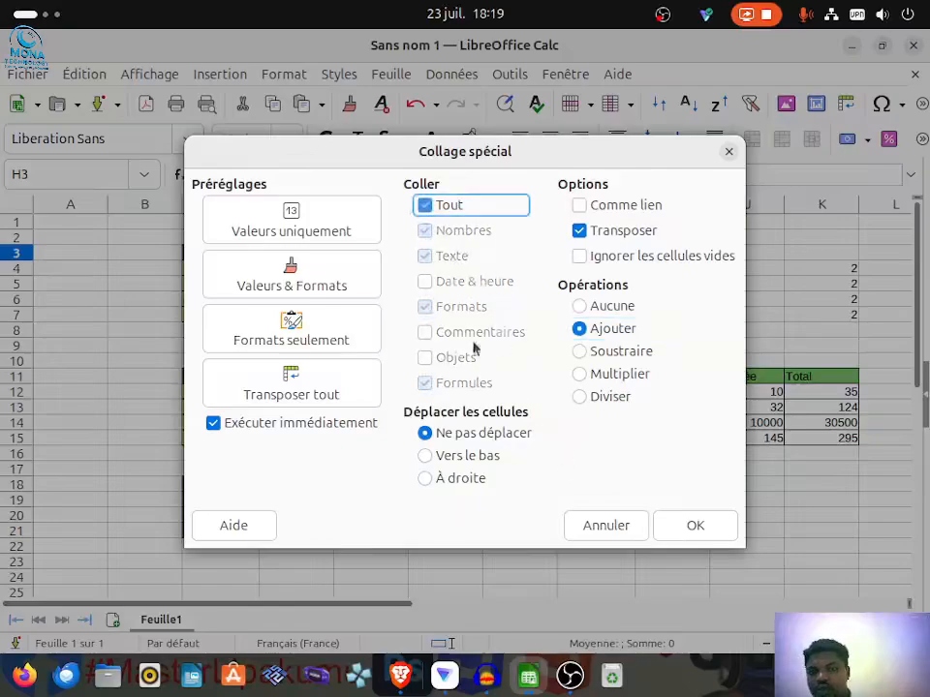
pyautogui.click(694, 528)
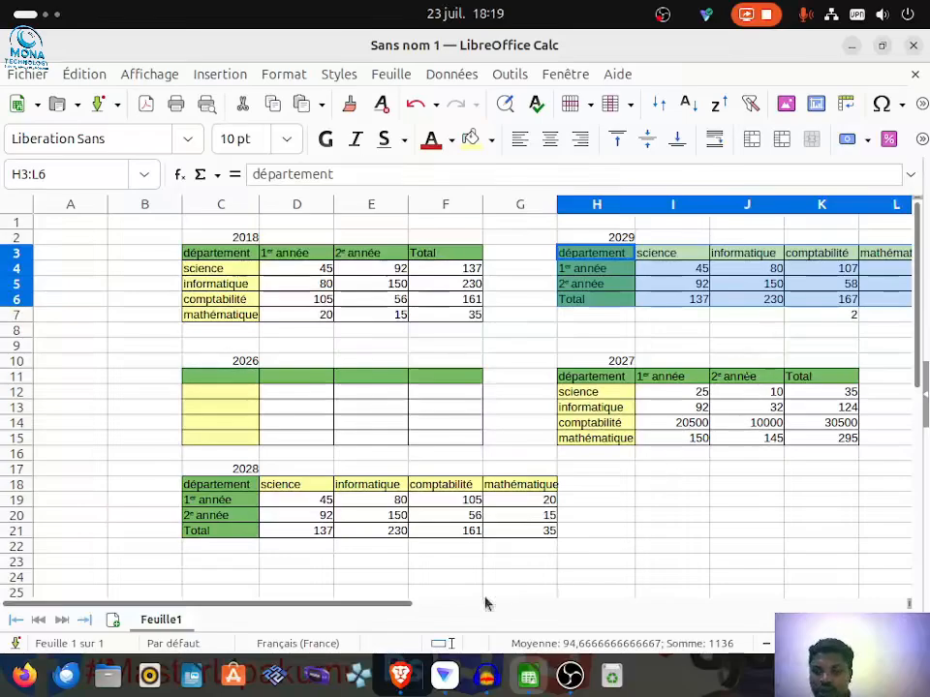
pyautogui.moveTo(366, 610)
pyautogui.mouseDown()
pyautogui.moveTo(498, 612)
pyautogui.moveTo(353, 620)
pyautogui.mouseUp()
pyautogui.moveTo(361, 615); pyautogui.dragTo(435, 615)
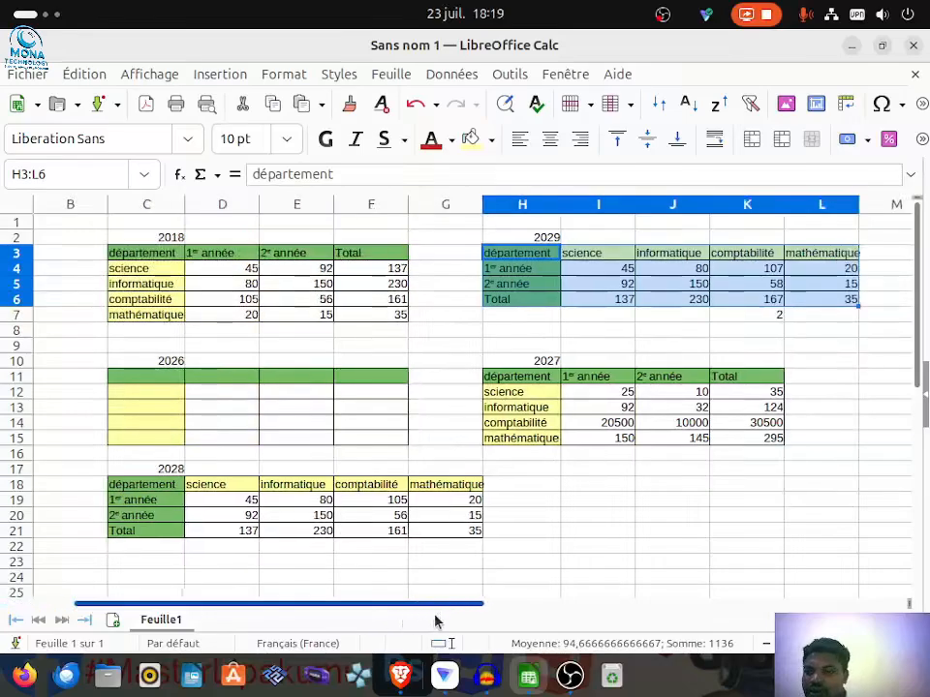
pyautogui.moveTo(433, 623)
pyautogui.mouseDown()
pyautogui.moveTo(387, 615)
pyautogui.moveTo(433, 615)
pyautogui.moveTo(384, 610)
pyautogui.moveTo(416, 612)
pyautogui.mouseUp()
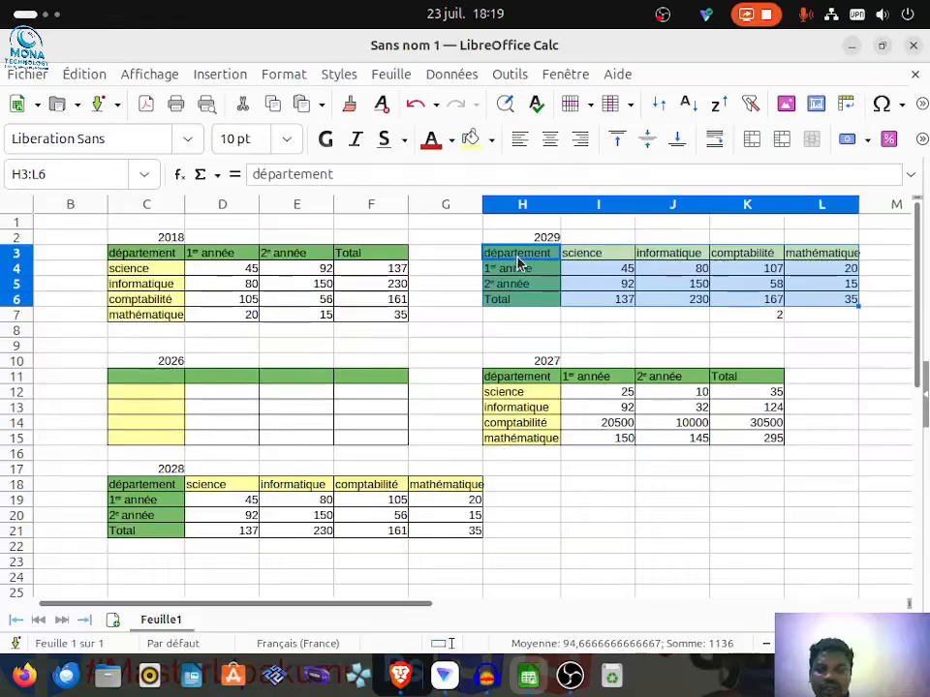
# Step: Delete all contents and formats from the pasted 2029 table in H3:L6 with the Tout supprimer option
pyautogui.press('BackSpace')
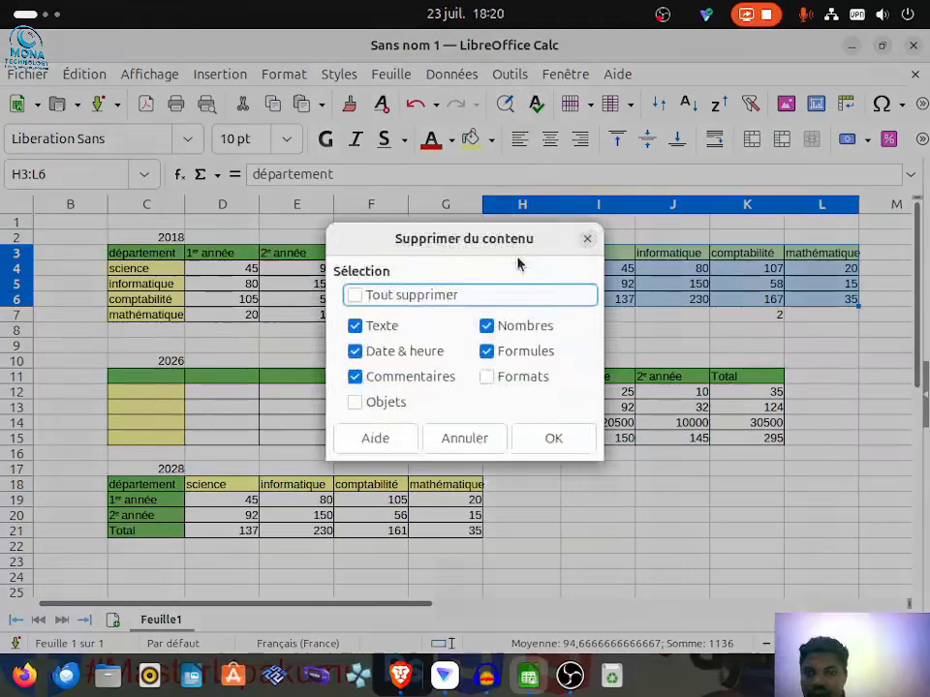
pyautogui.click(397, 296)
pyautogui.click(550, 437)
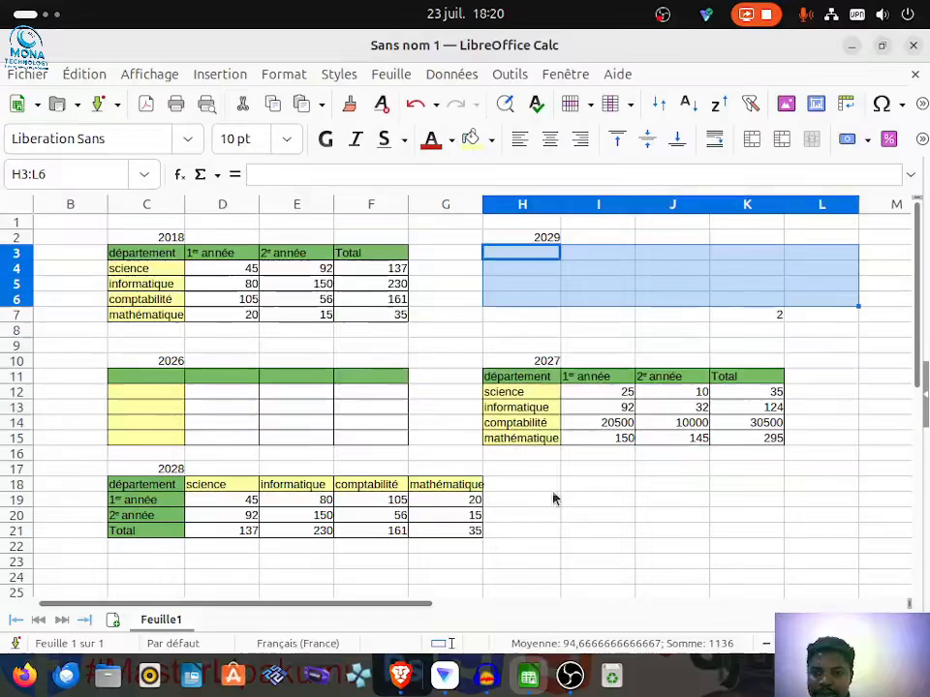
pyautogui.click(805, 287)
pyautogui.click(546, 254)
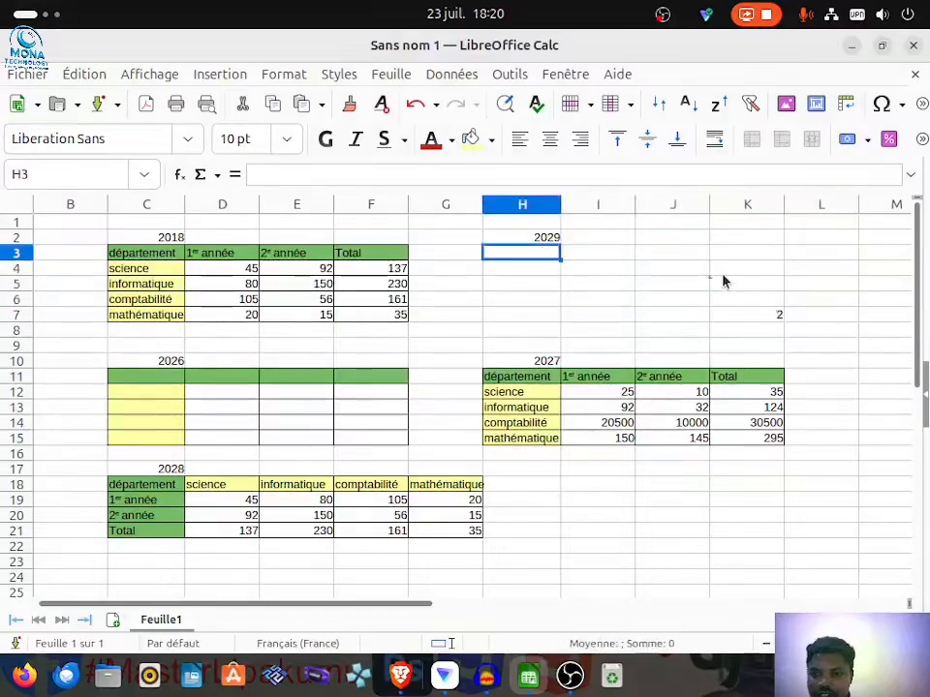
# Step: Enter the value 2 in cells K6, K5 and K4, above the remaining 2 in column K
pyautogui.click(760, 304)
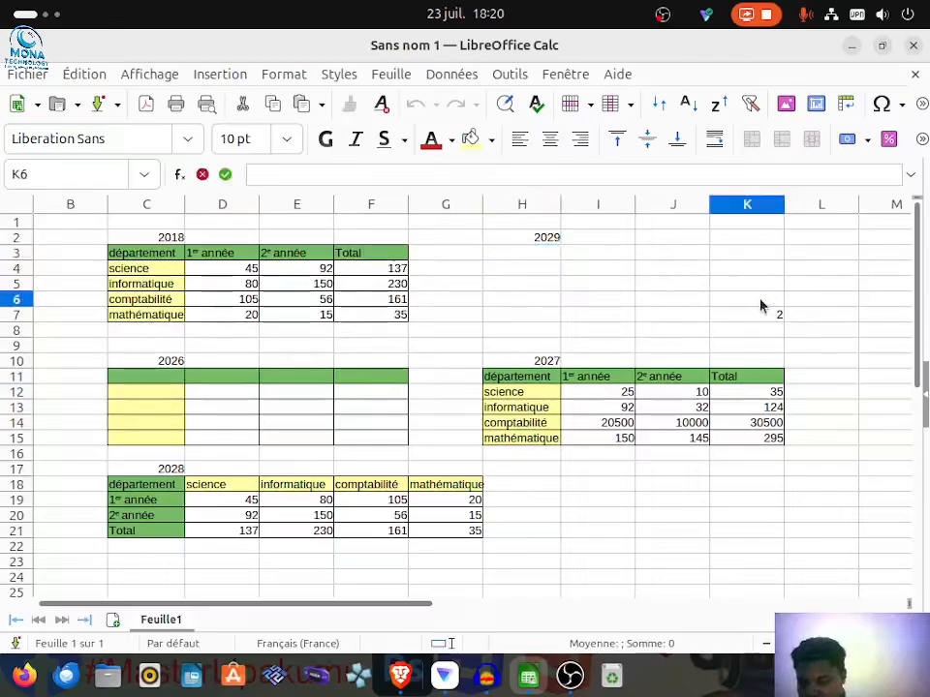
pyautogui.write('2')
pyautogui.click(765, 286)
pyautogui.write('2')
pyautogui.press('Up')
pyautogui.write('2')
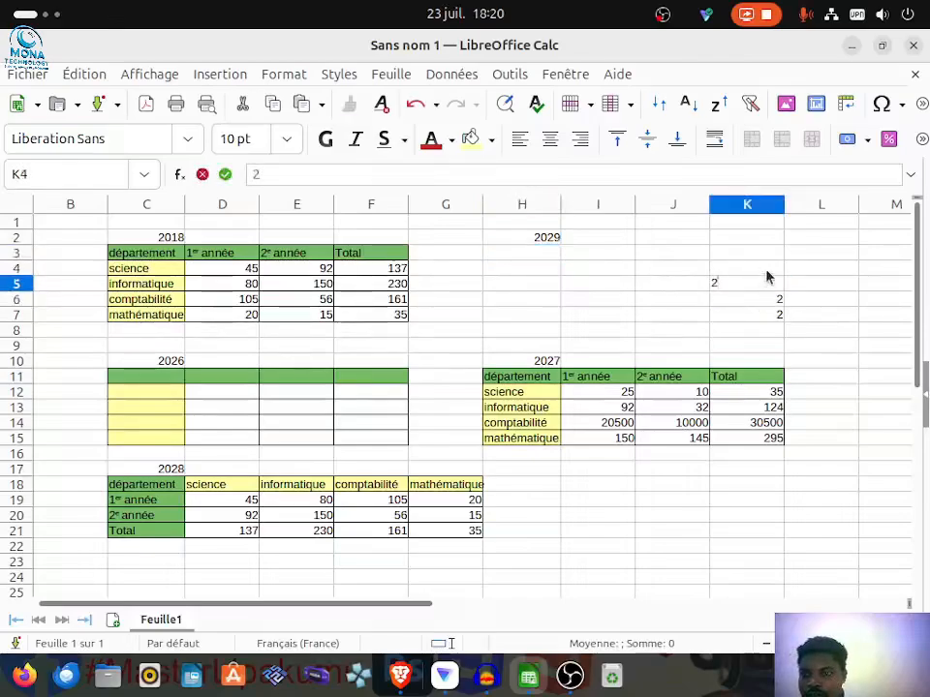
# Step: Paste the copied 2018 table at H3 using Paste Special with everything included (Tout), transposition turned off, and the Ajouter operation
pyautogui.click(526, 254)
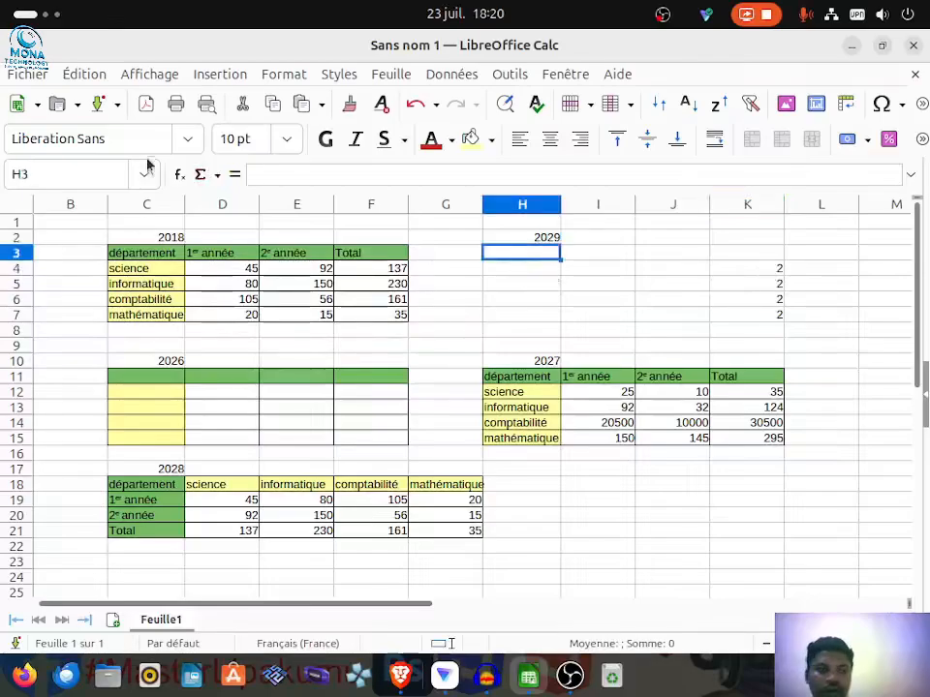
pyautogui.click(82, 75)
pyautogui.moveTo(301, 240)
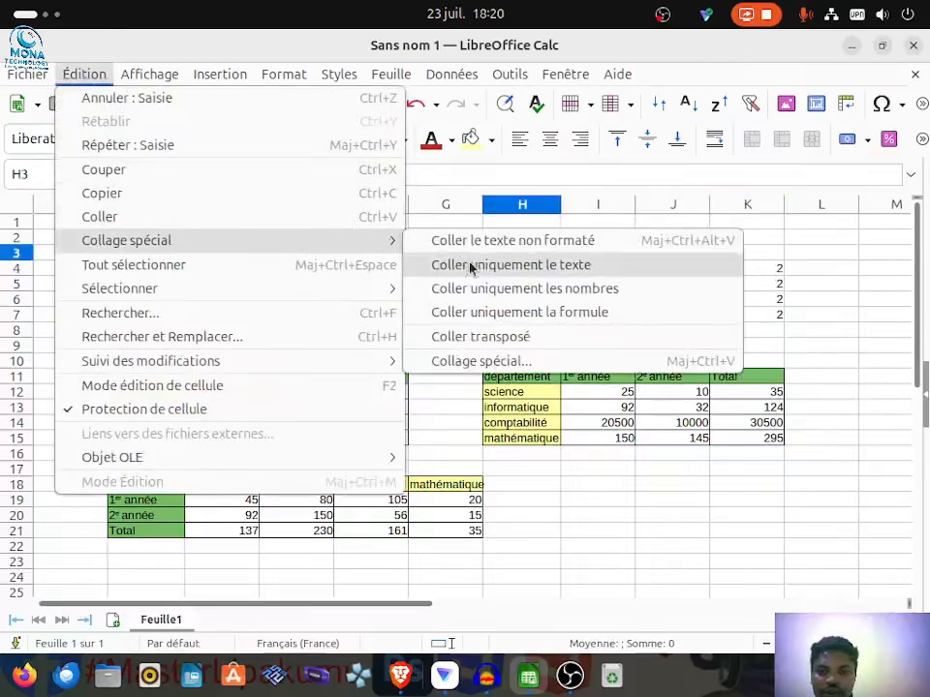
pyautogui.click(475, 364)
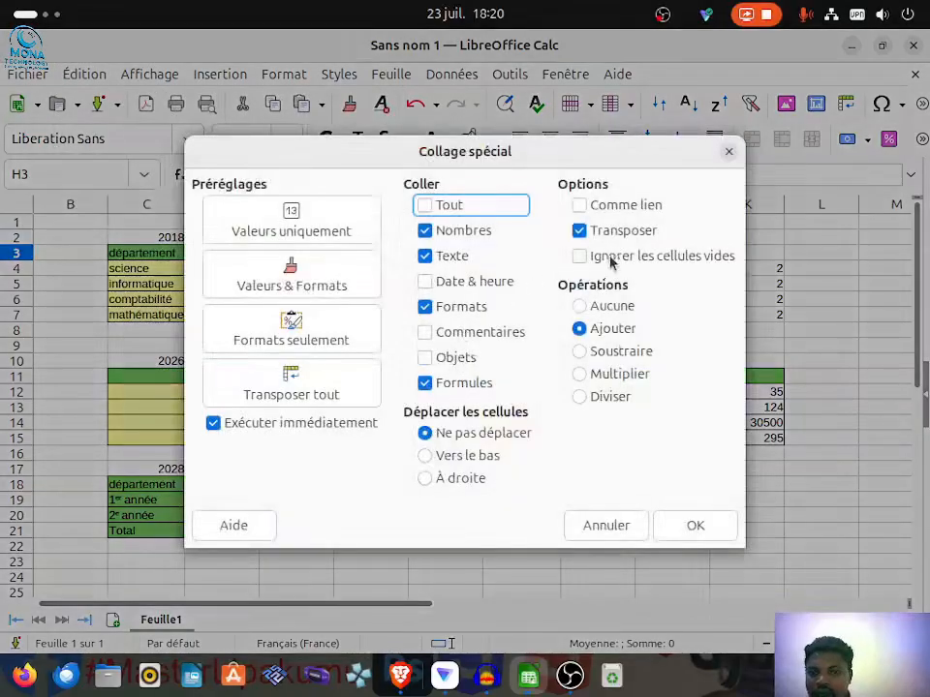
pyautogui.click(583, 232)
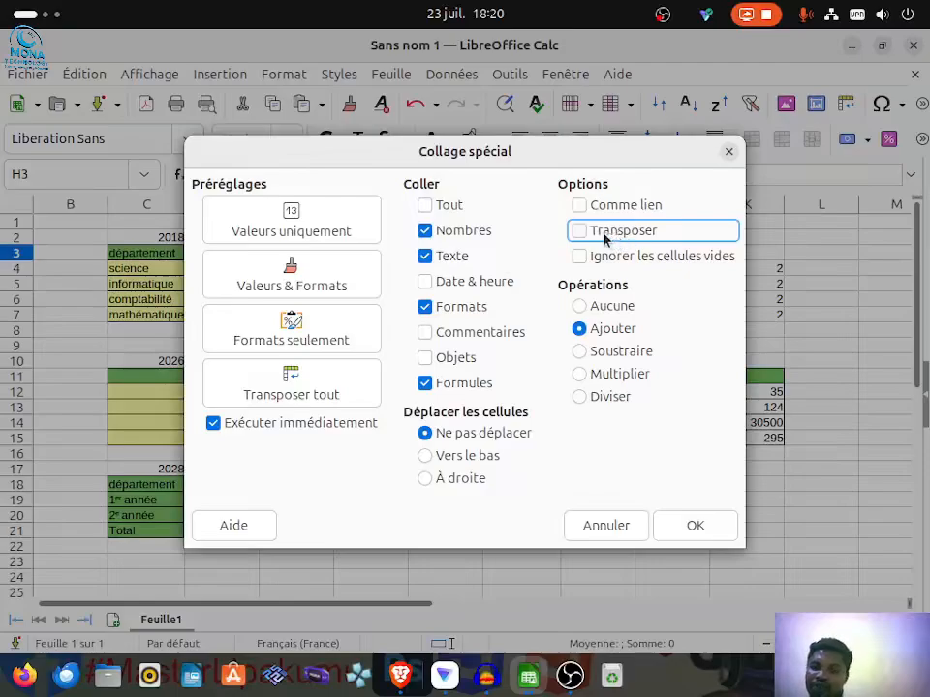
pyautogui.click(424, 204)
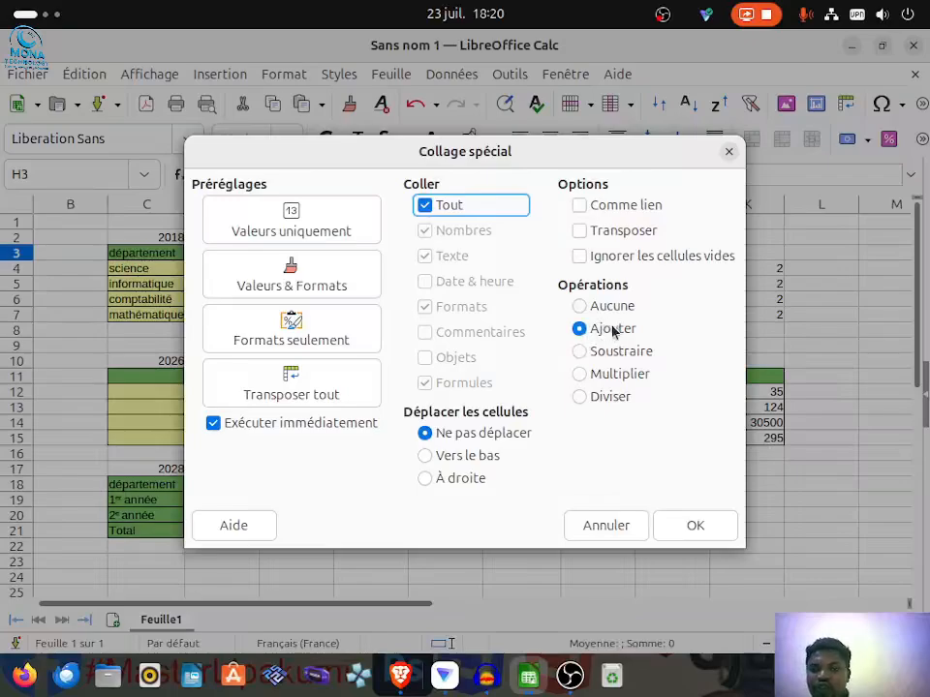
pyautogui.click(720, 537)
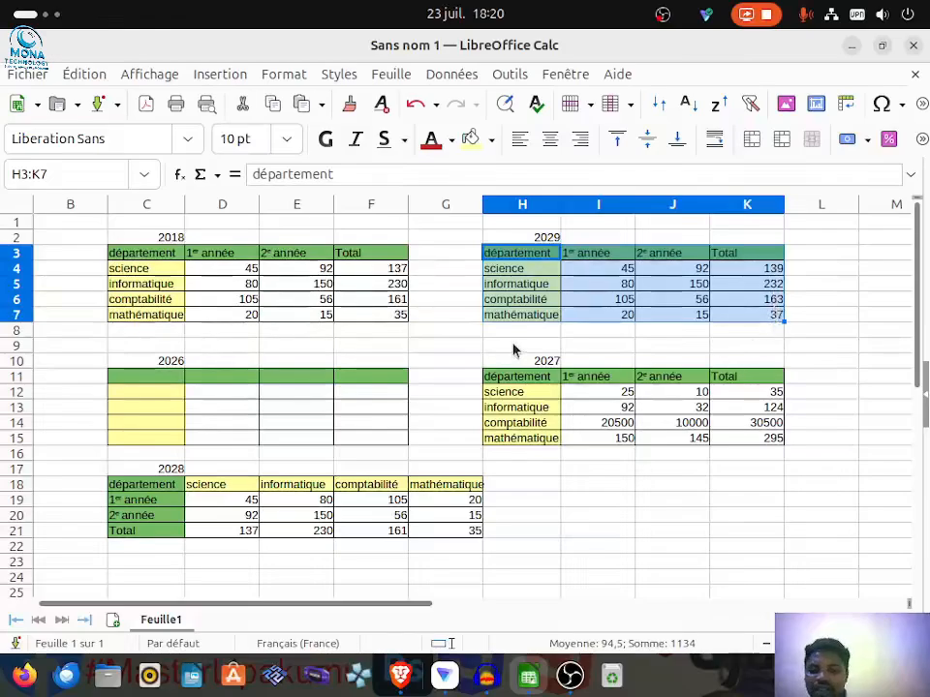
pyautogui.click(620, 503)
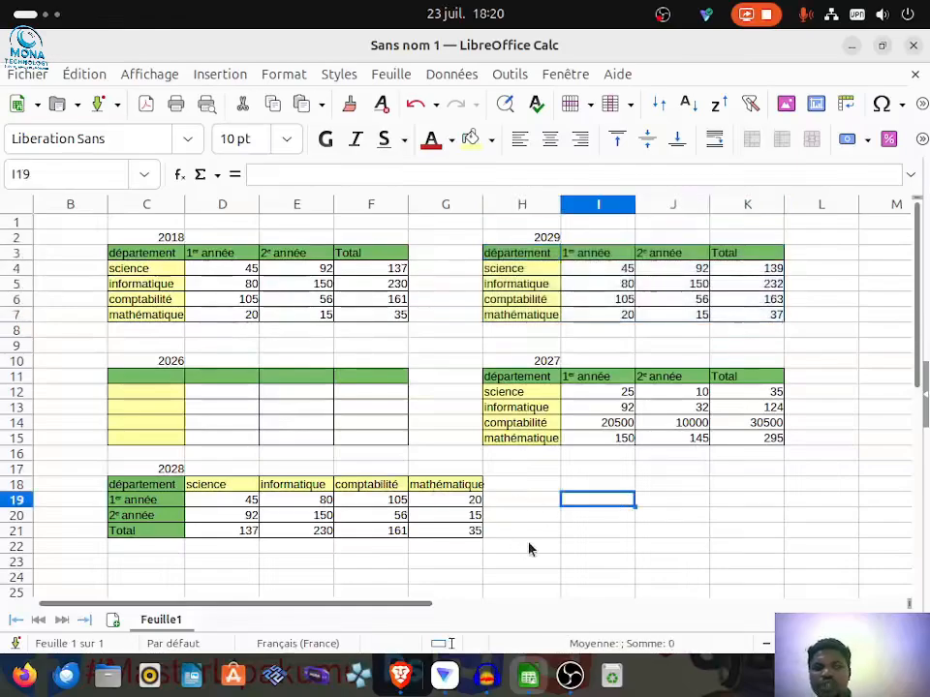